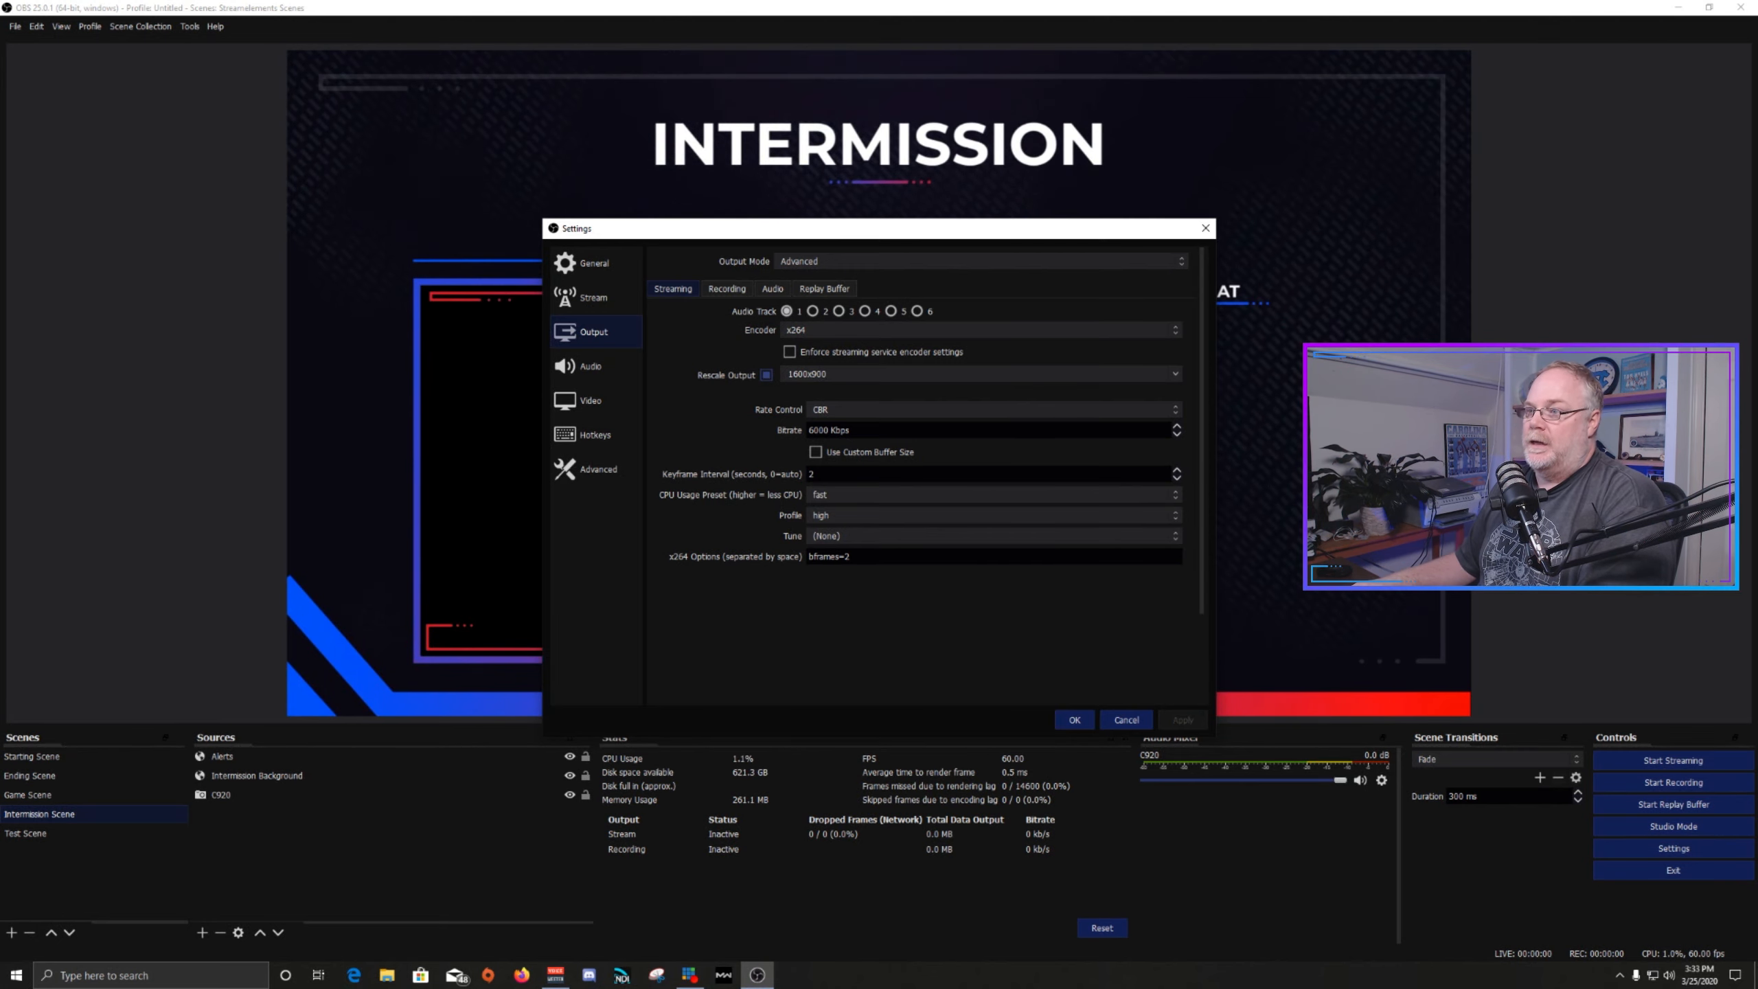
{"action": "left_click", "coordinate": [981, 330]}
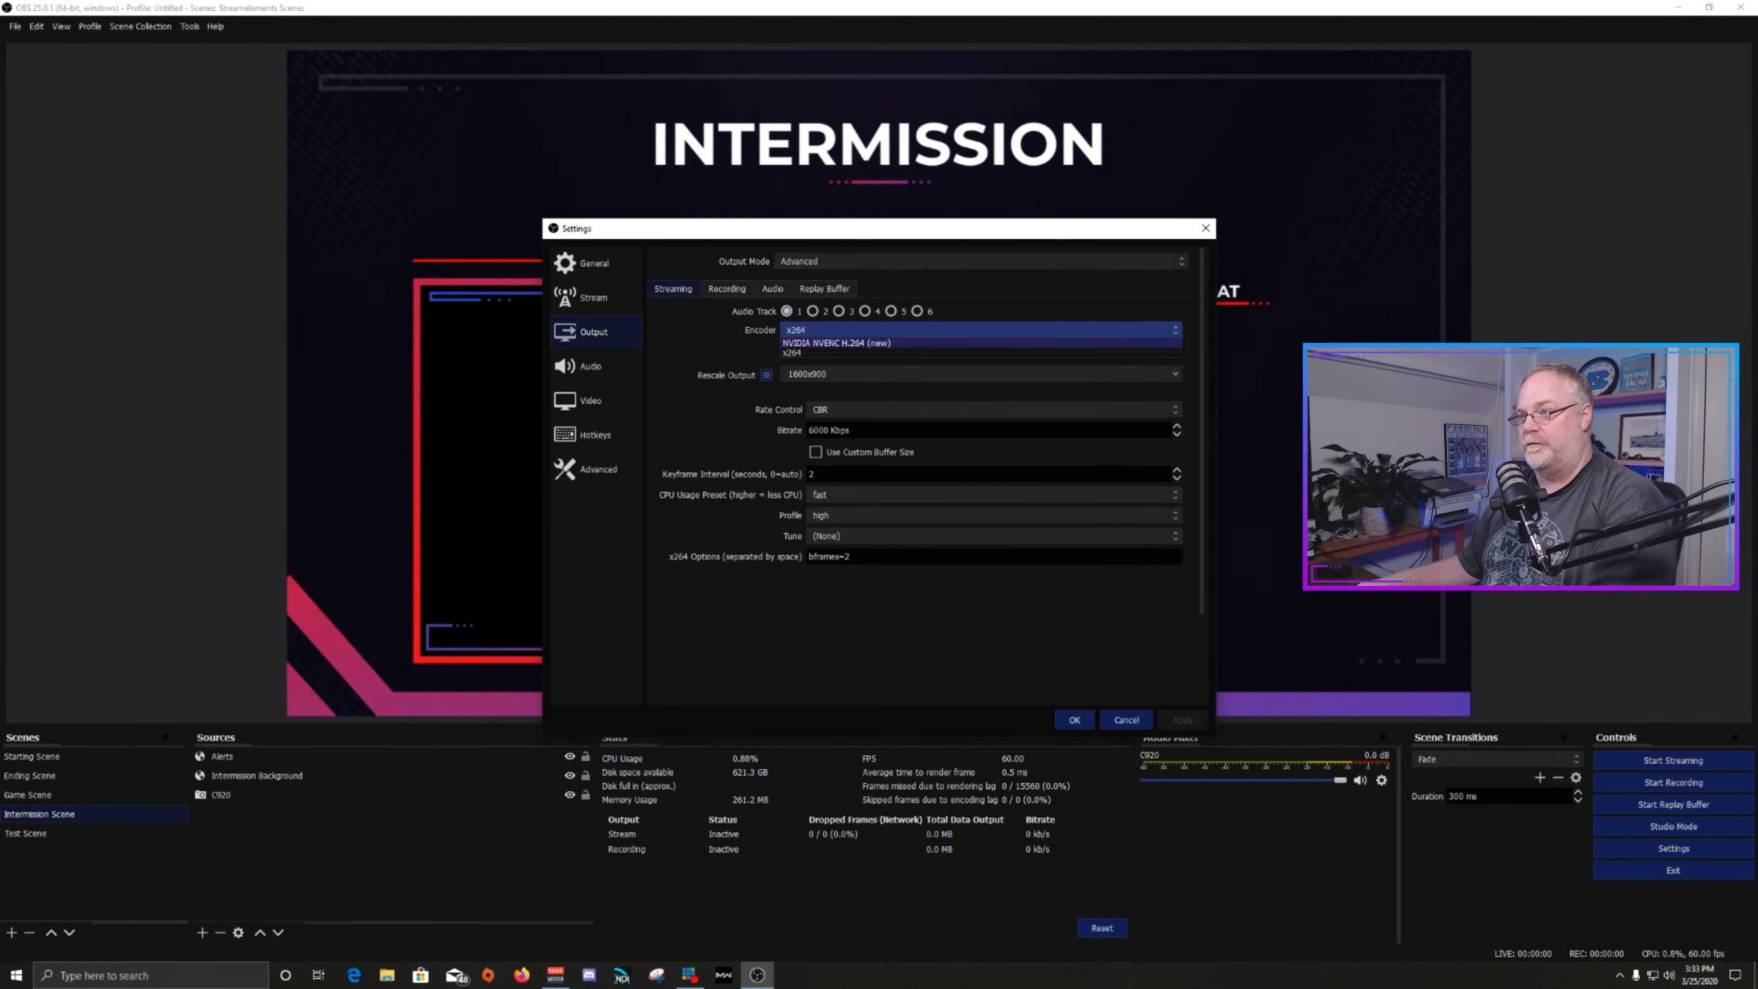
{"action": "key", "text": "Escape"}
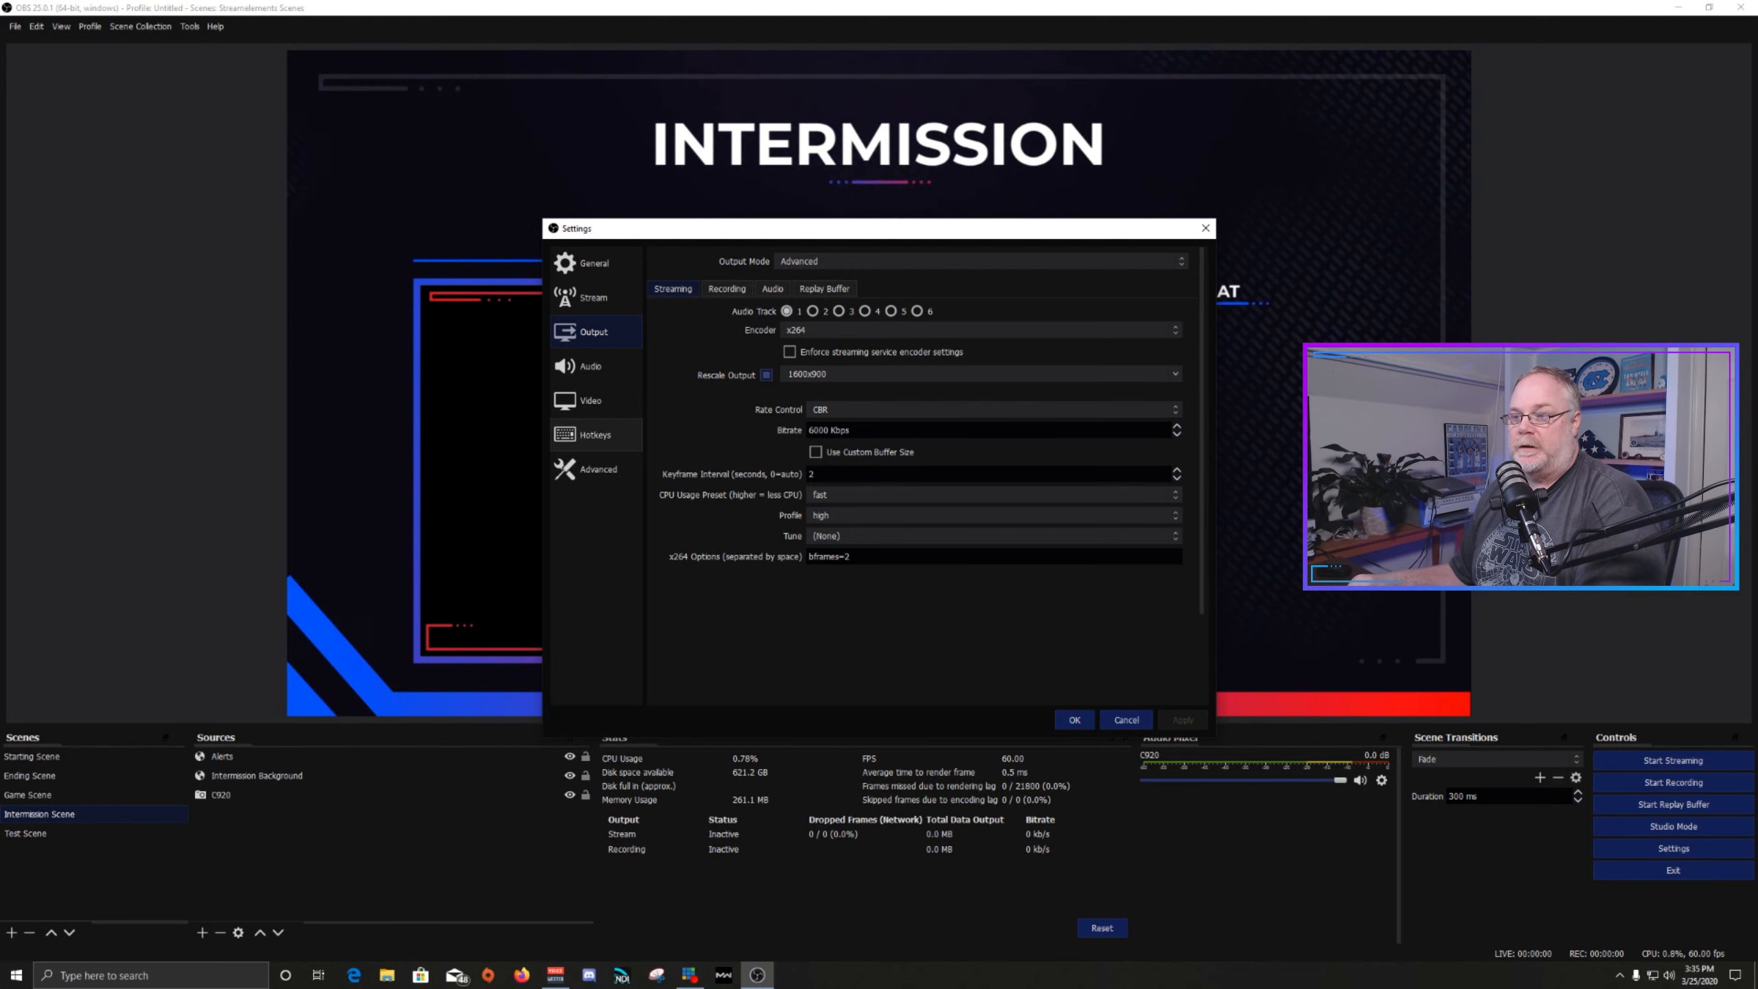
Set the output (scaled) resolution to 2560x1440 in the video settings.
{"action": "left_click", "coordinate": [590, 400]}
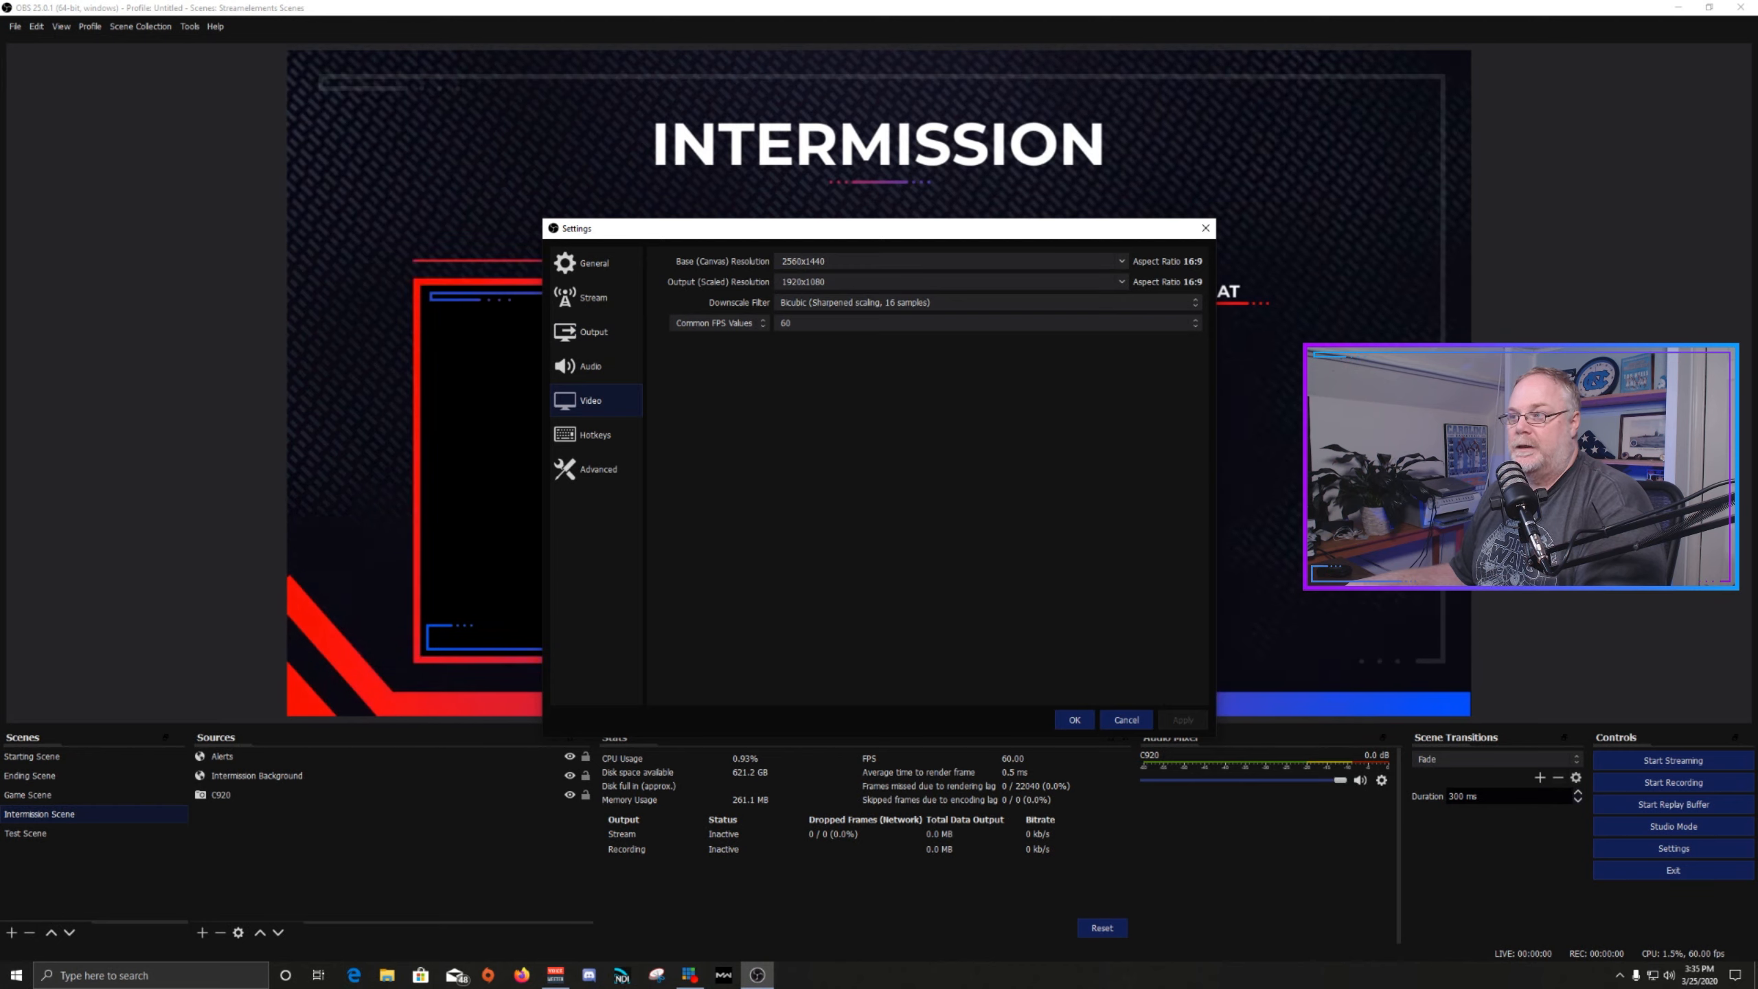
{"action": "left_click", "coordinate": [1121, 282]}
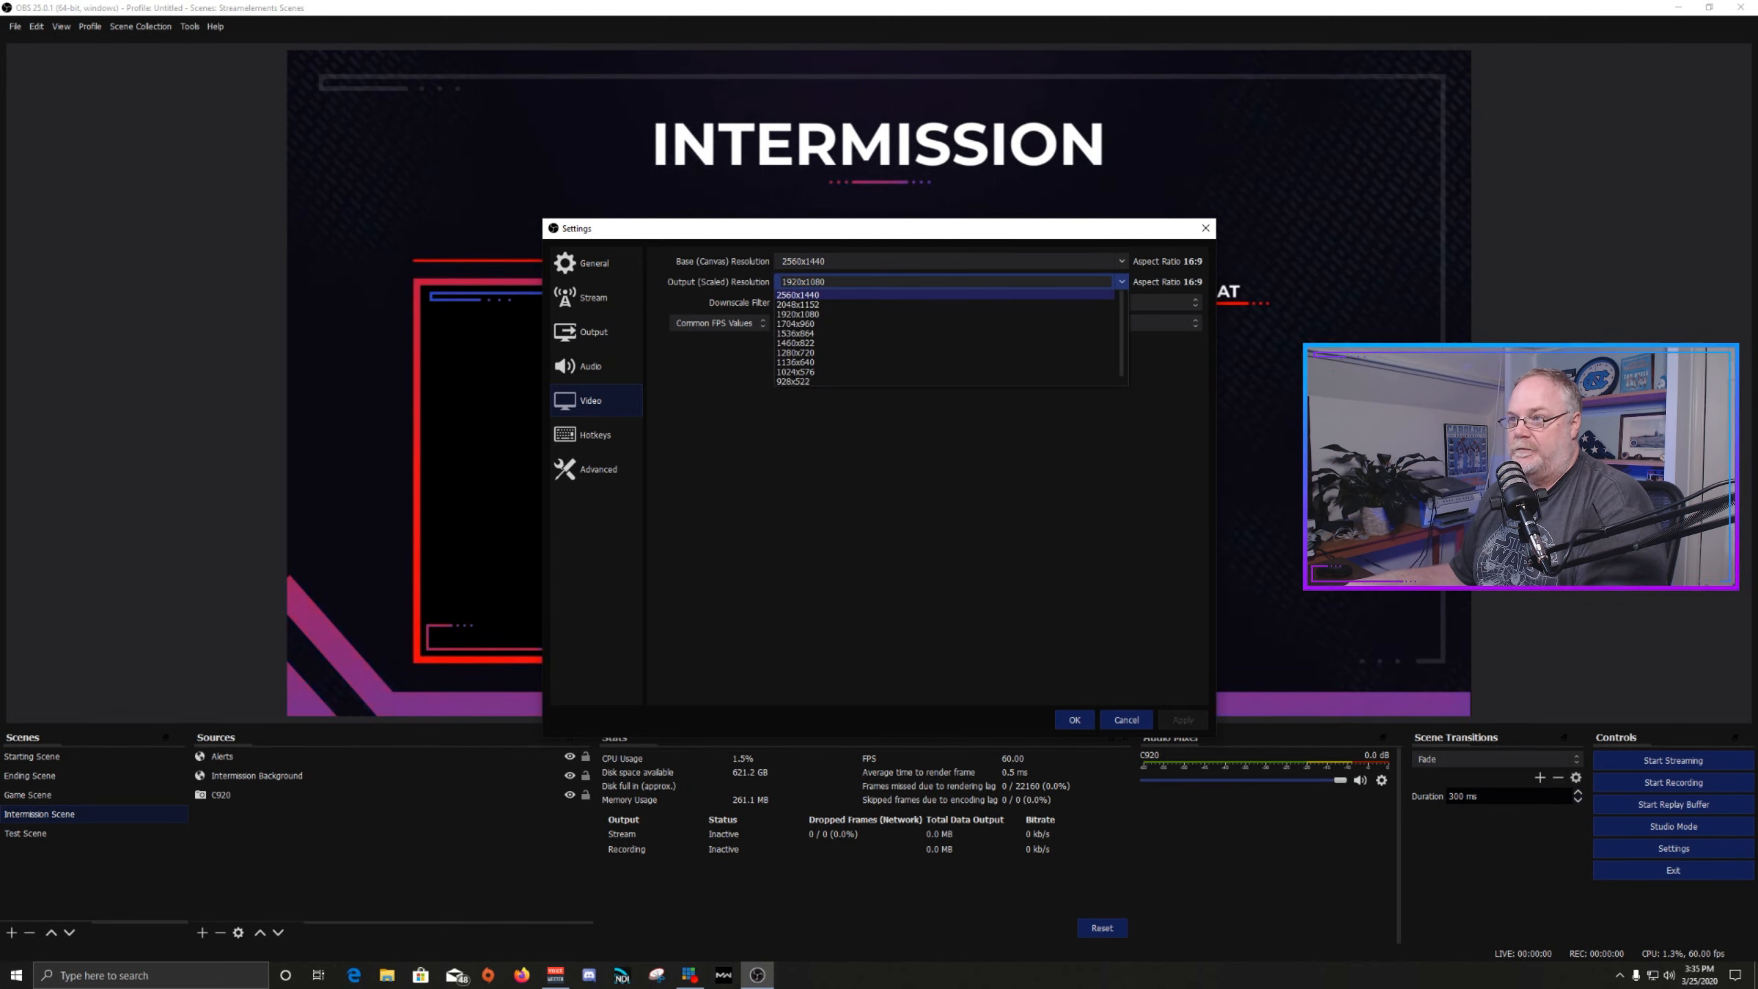
{"action": "left_click", "coordinate": [800, 295]}
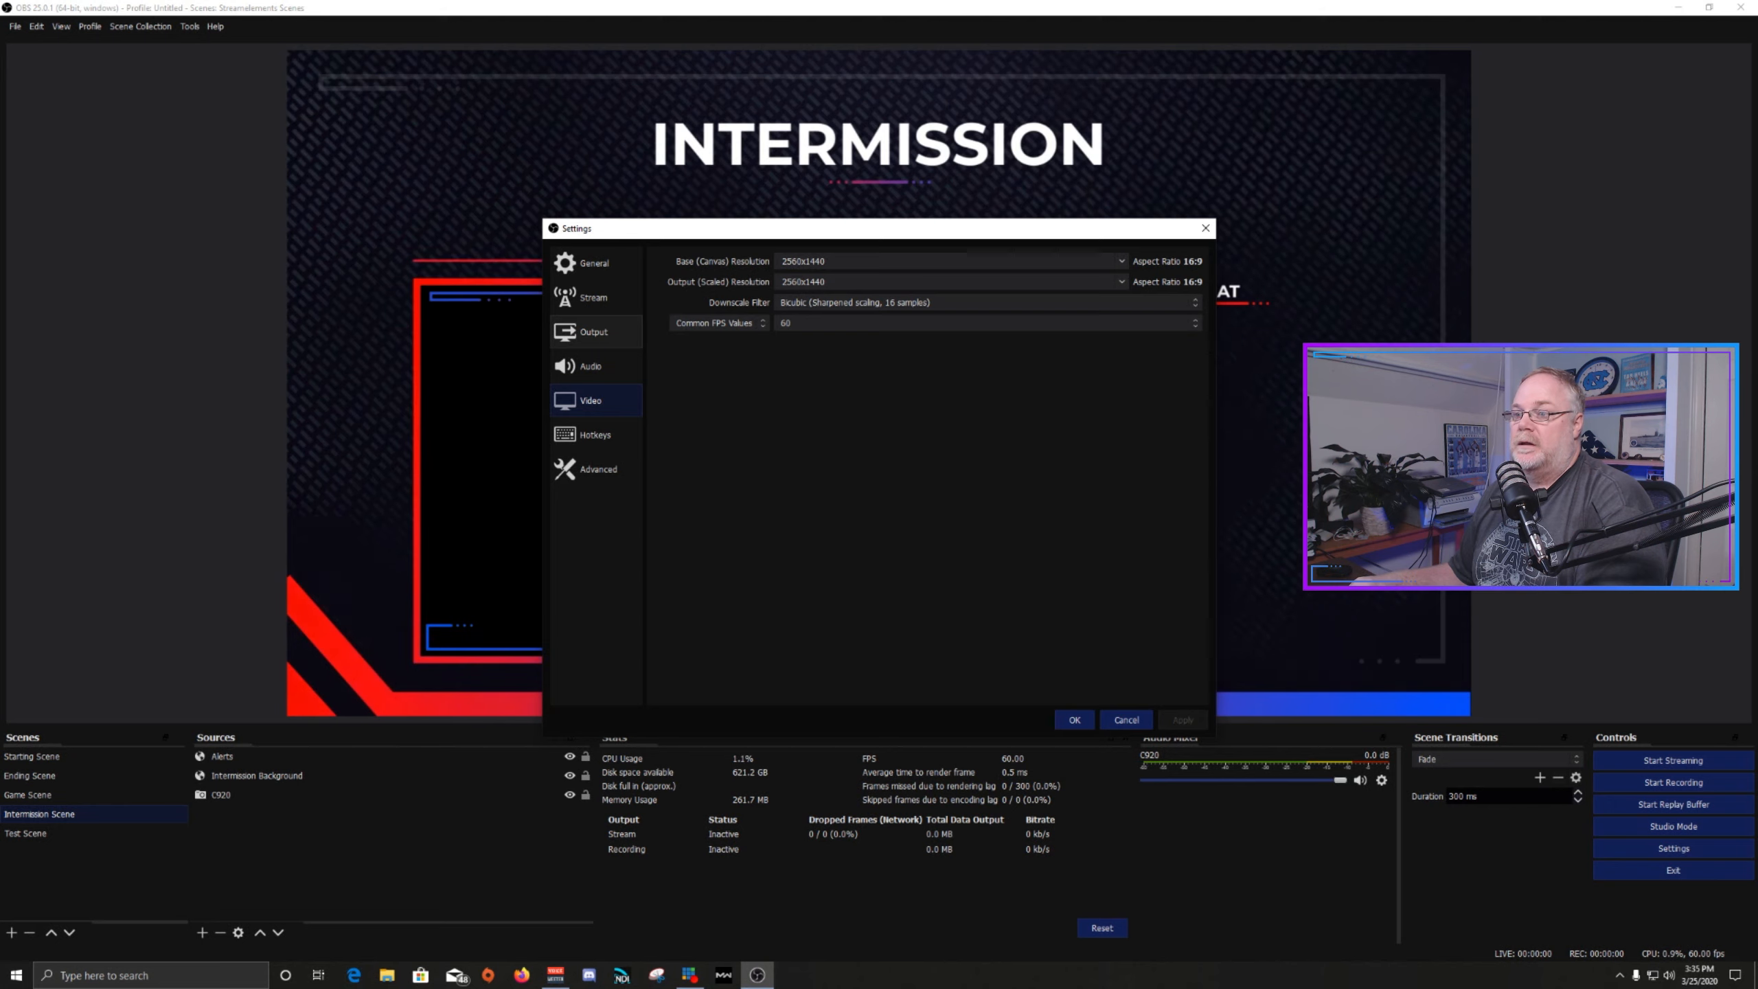
Choose CBR as the rate control for the x264 streaming output.
{"action": "left_click", "coordinate": [595, 333]}
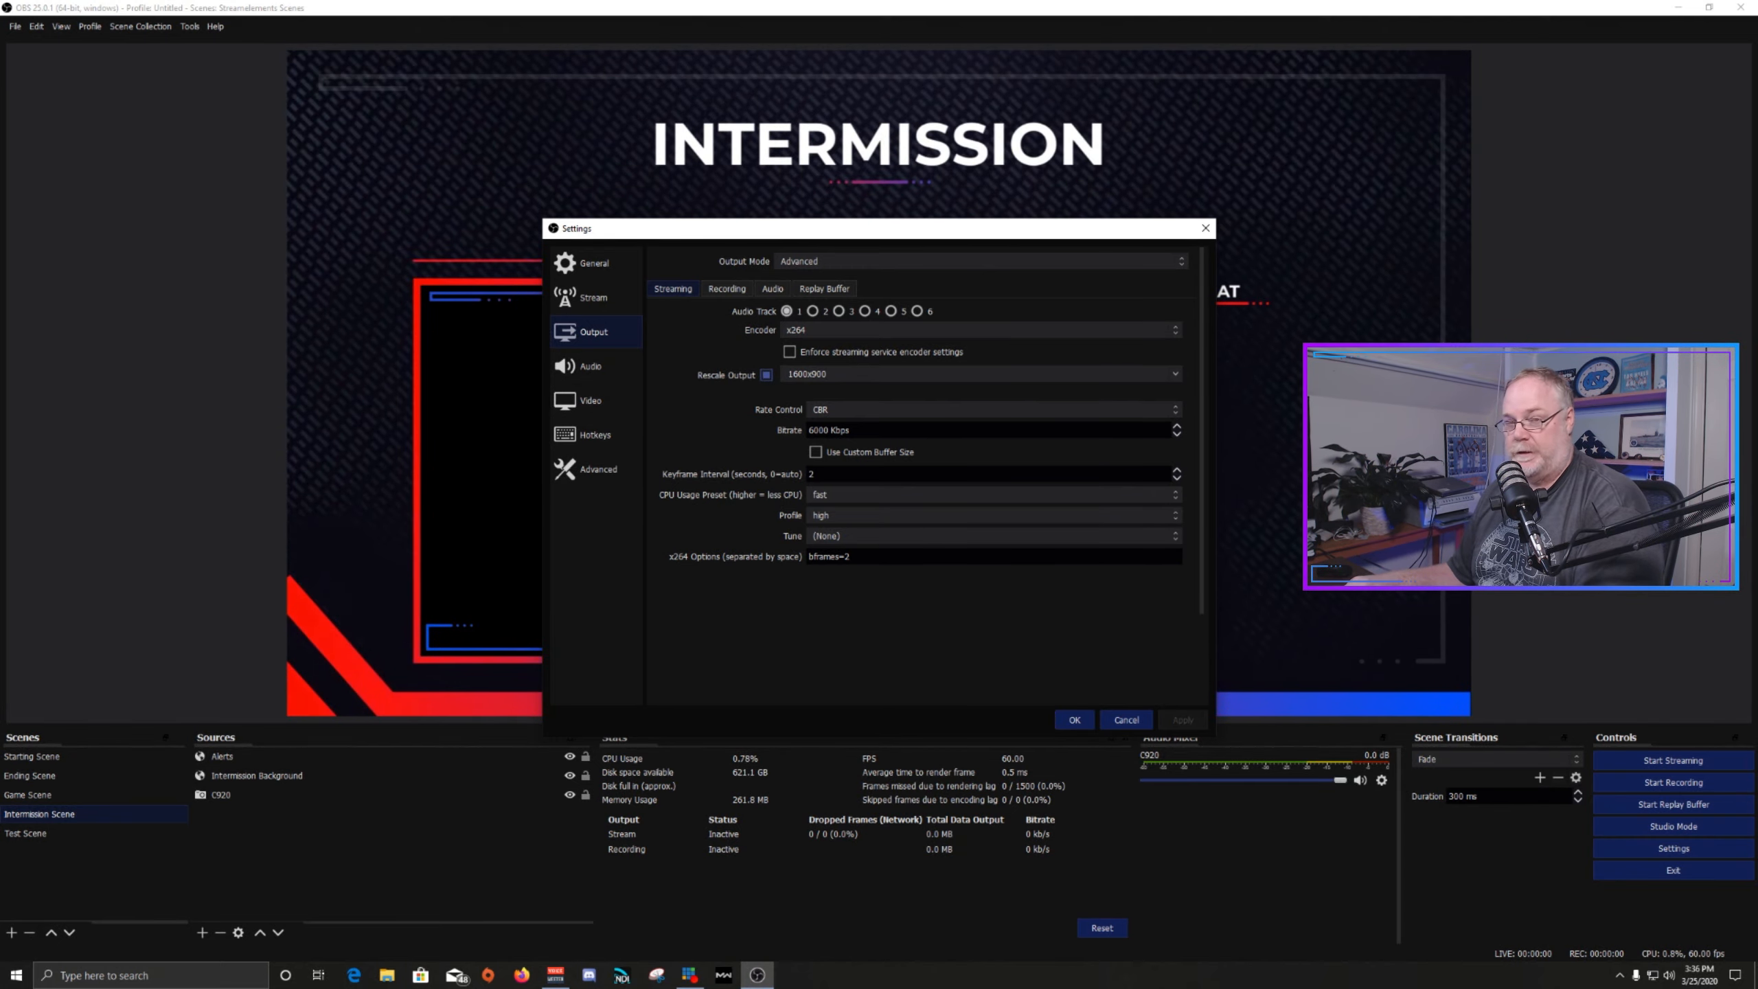
{"action": "left_click", "coordinate": [993, 409]}
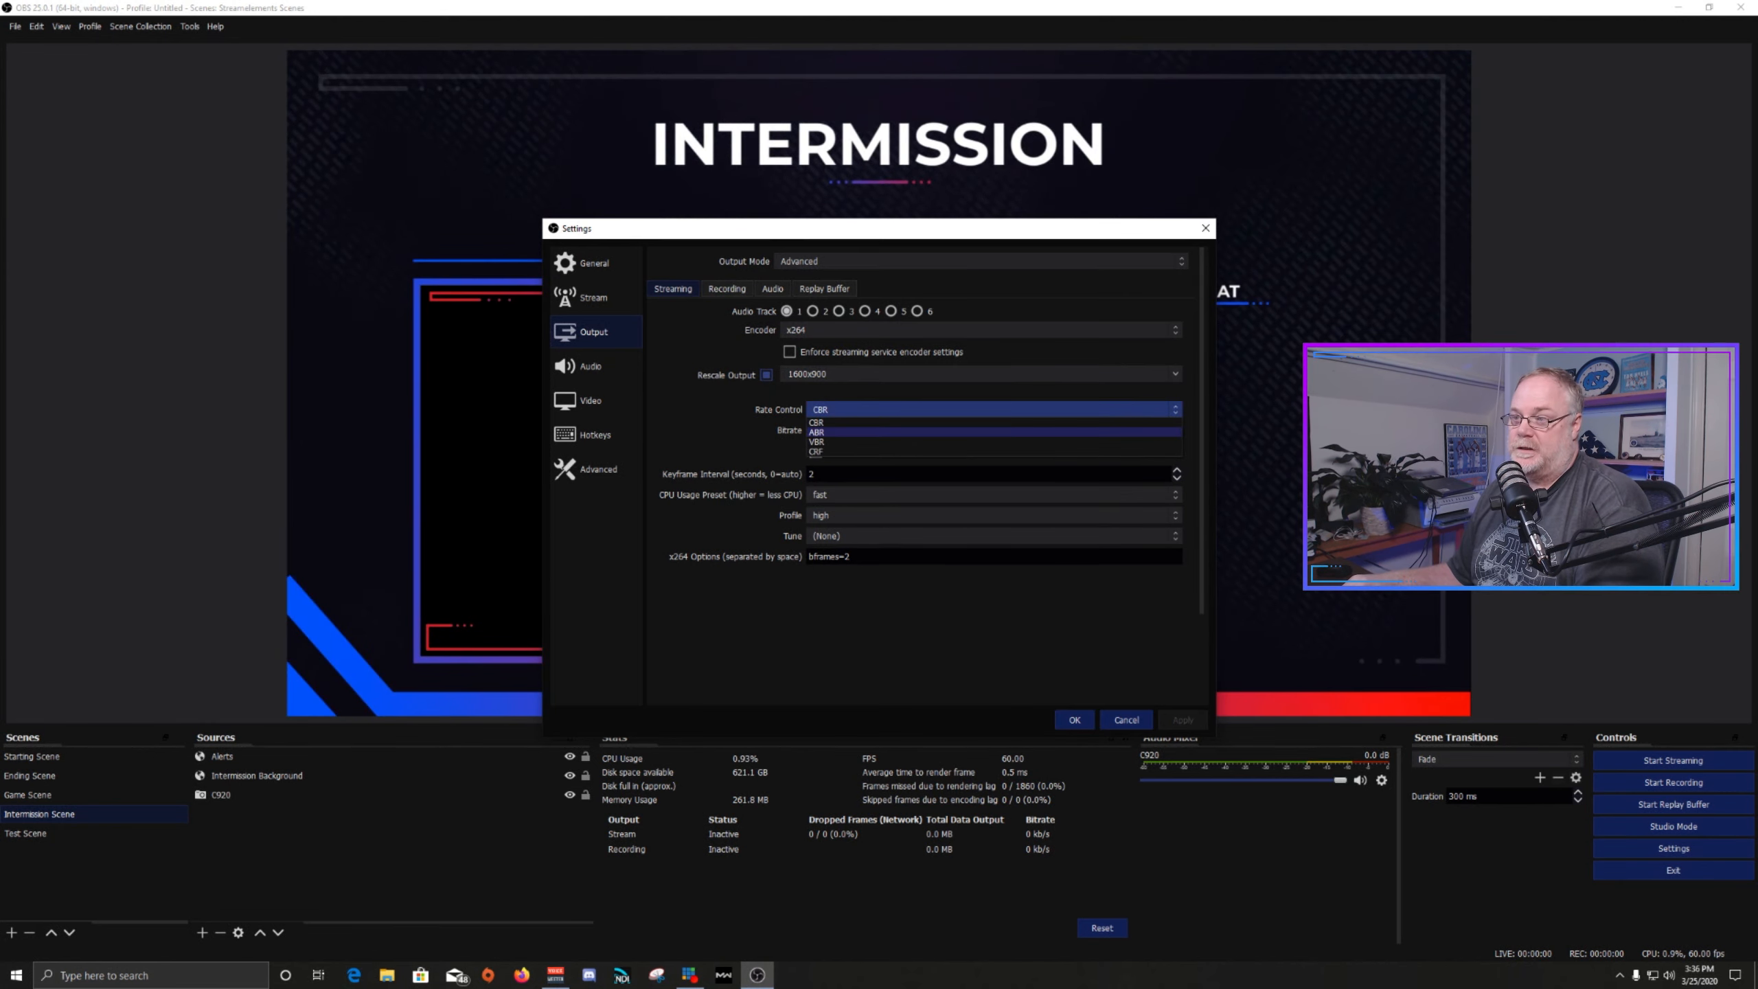
{"action": "left_click", "coordinate": [993, 423]}
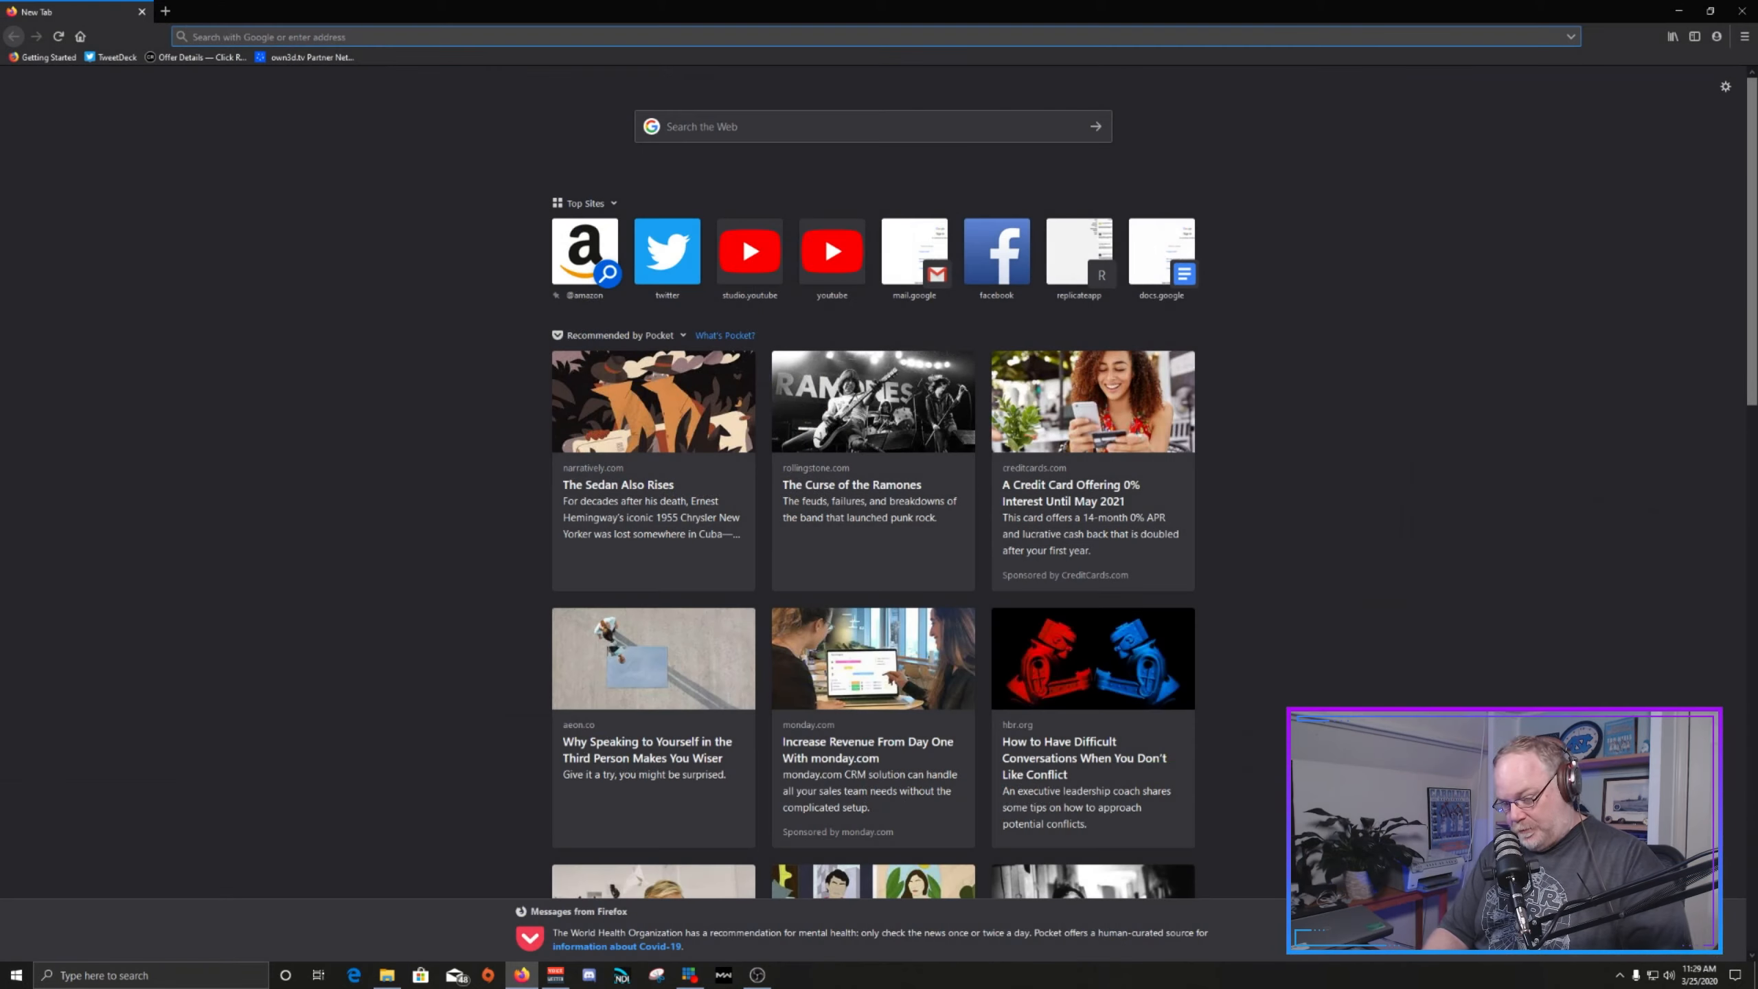
Search the web for dslreports, open its speed test and start the Gigabit / Fiber test.
{"action": "type", "text": "dslreports"}
{"action": "key", "text": "Return"}
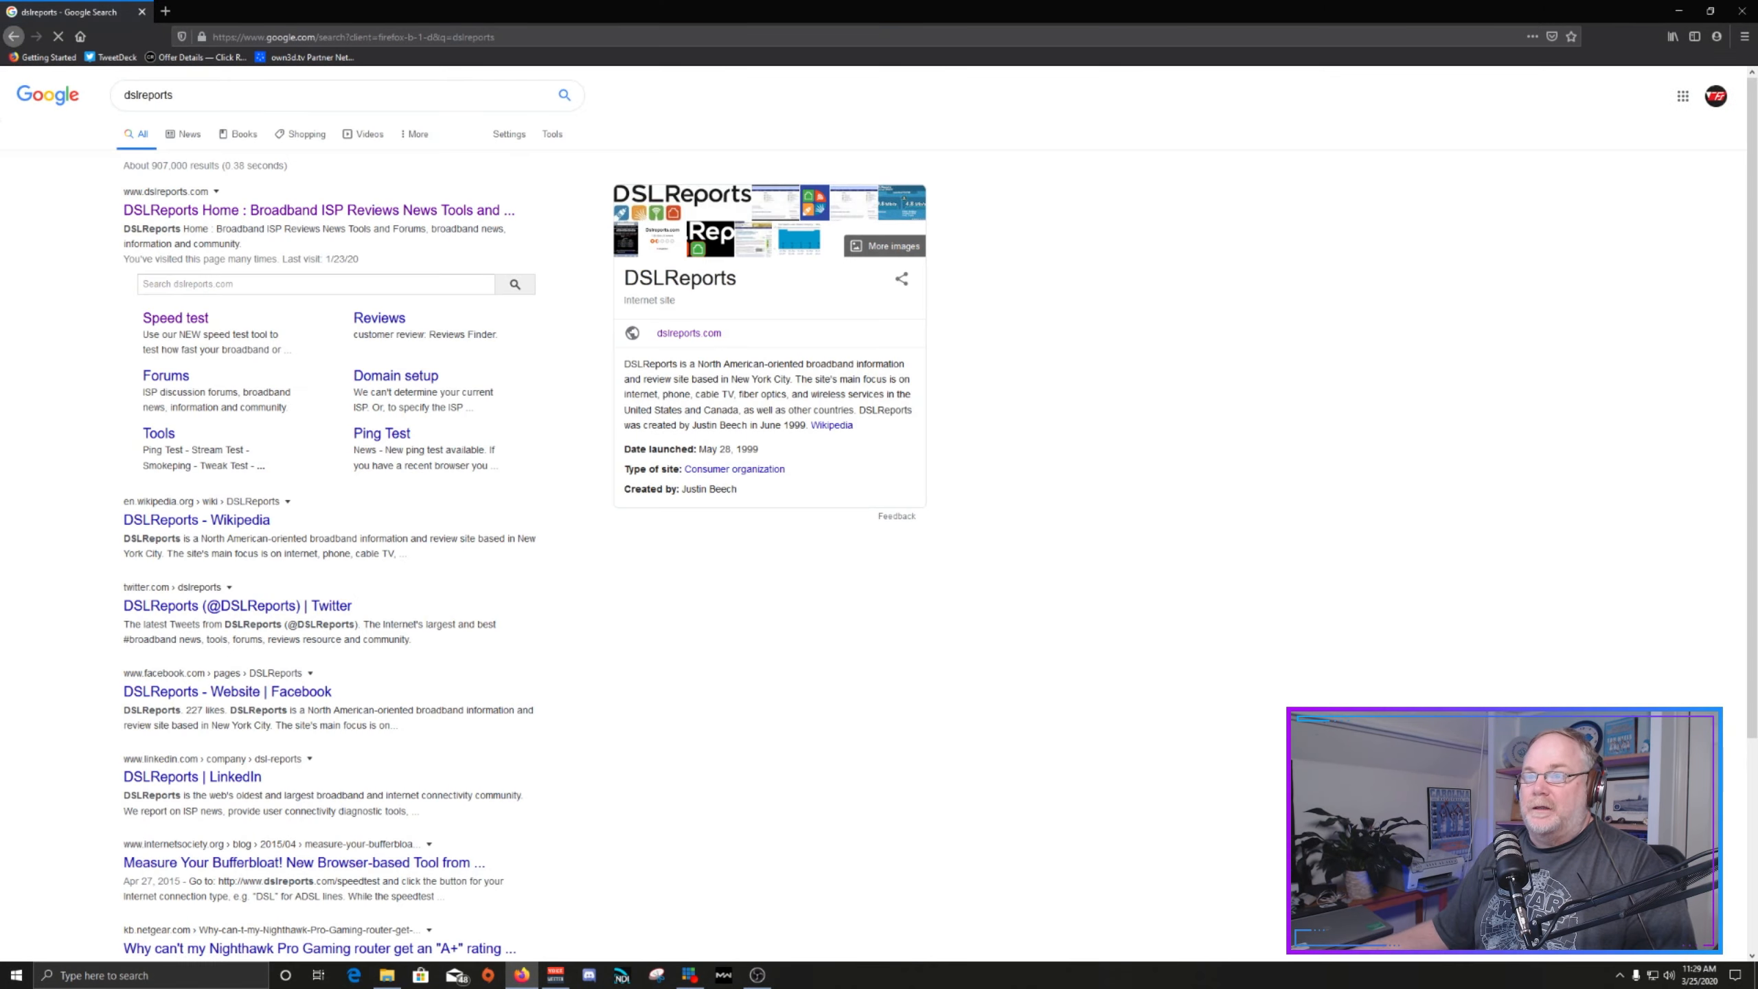
{"action": "left_click", "coordinate": [318, 212]}
{"action": "left_click", "coordinate": [437, 143]}
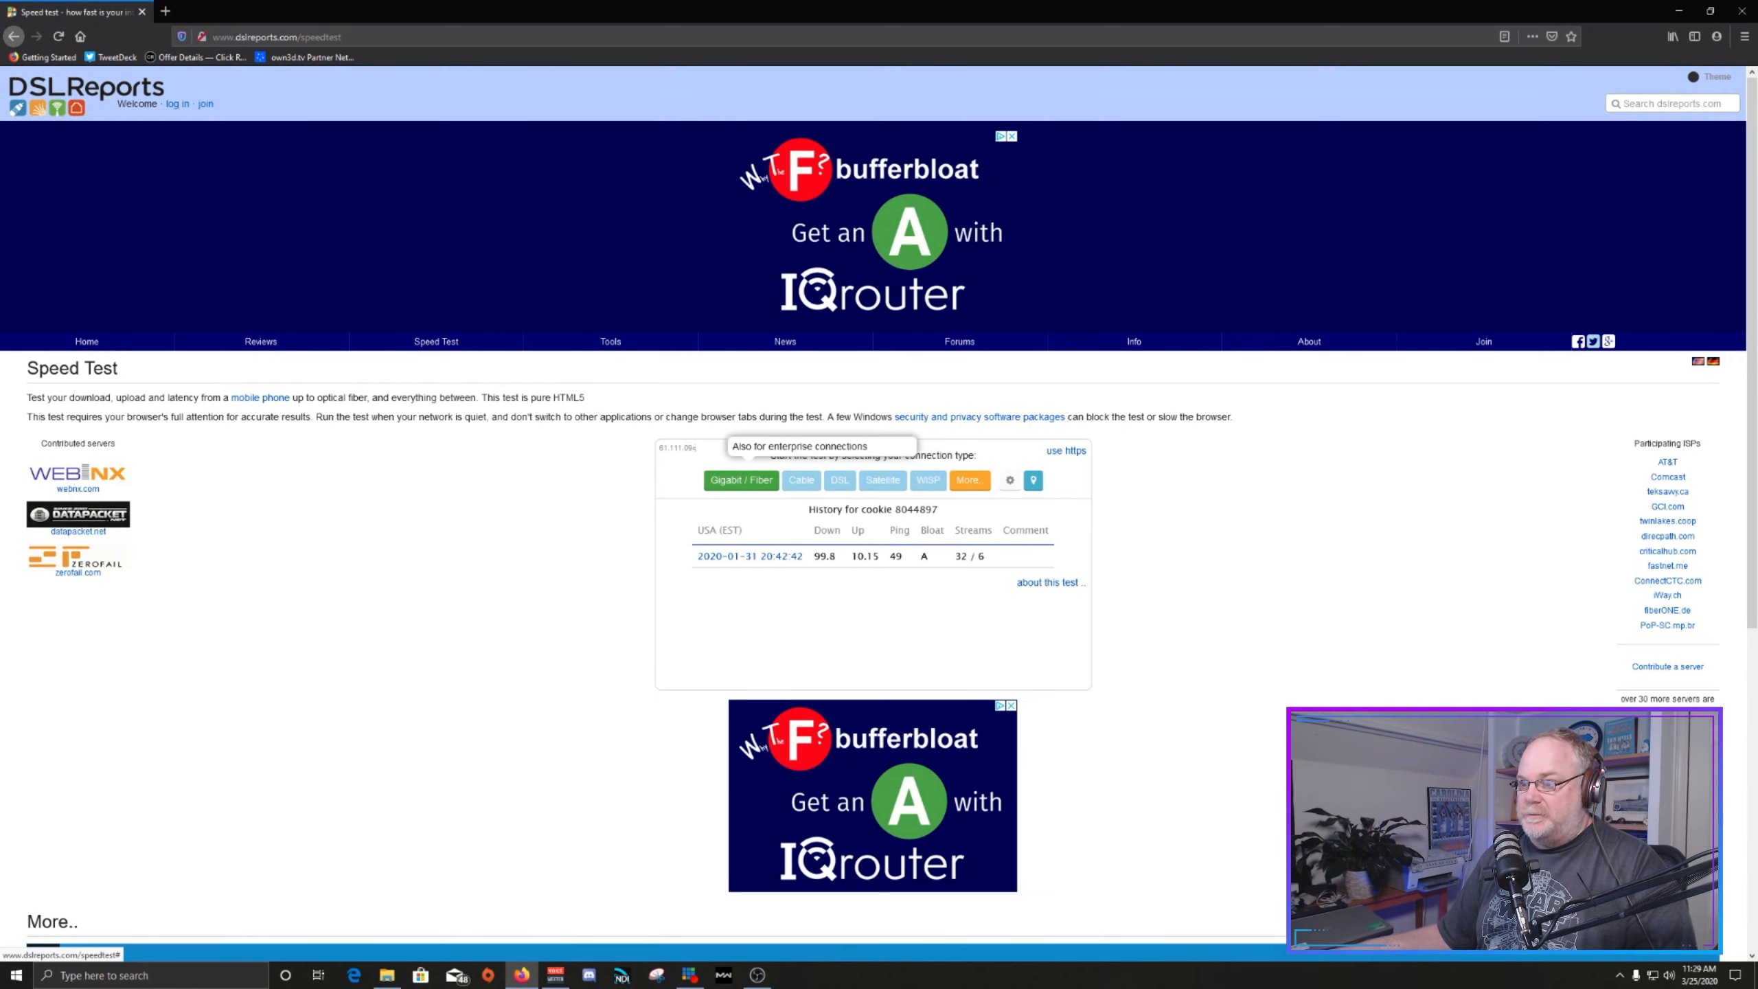
{"action": "left_click", "coordinate": [741, 480]}
{"action": "scroll", "coordinate": [741, 480], "scroll_direction": "up", "scroll_amount": 3}
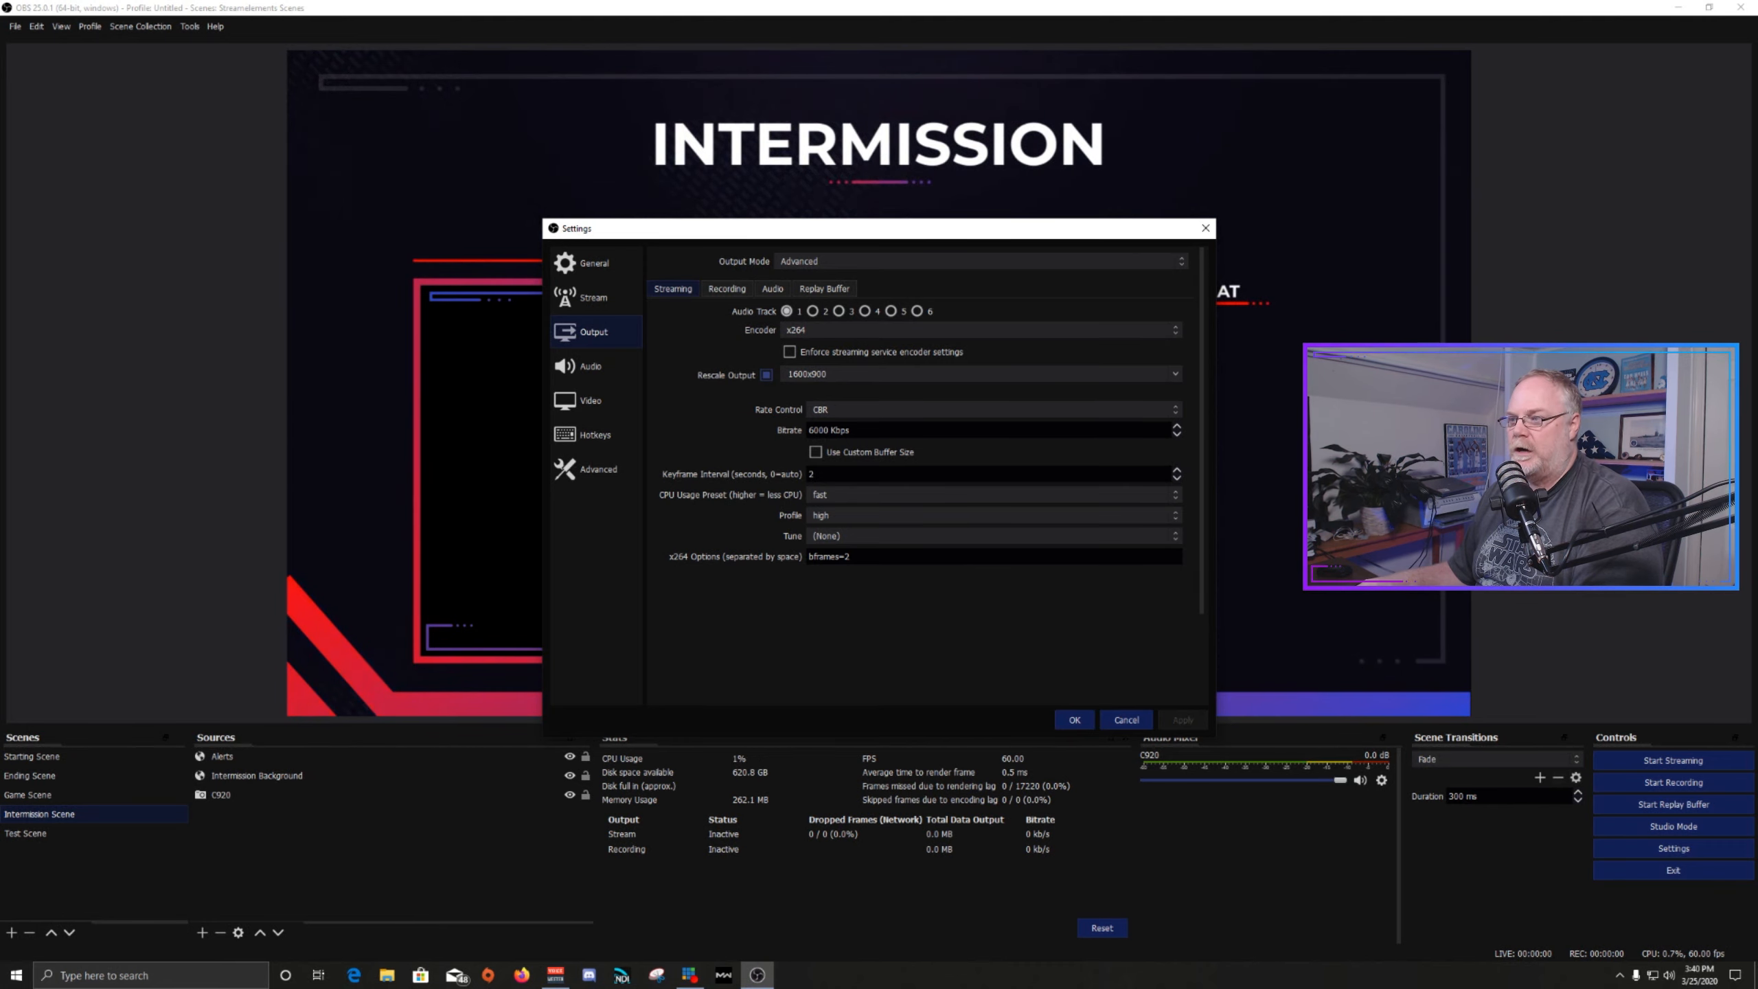
Choose the high profile for the x264 streaming encoder and leave its tune option at (None).
{"action": "left_click", "coordinate": [993, 494]}
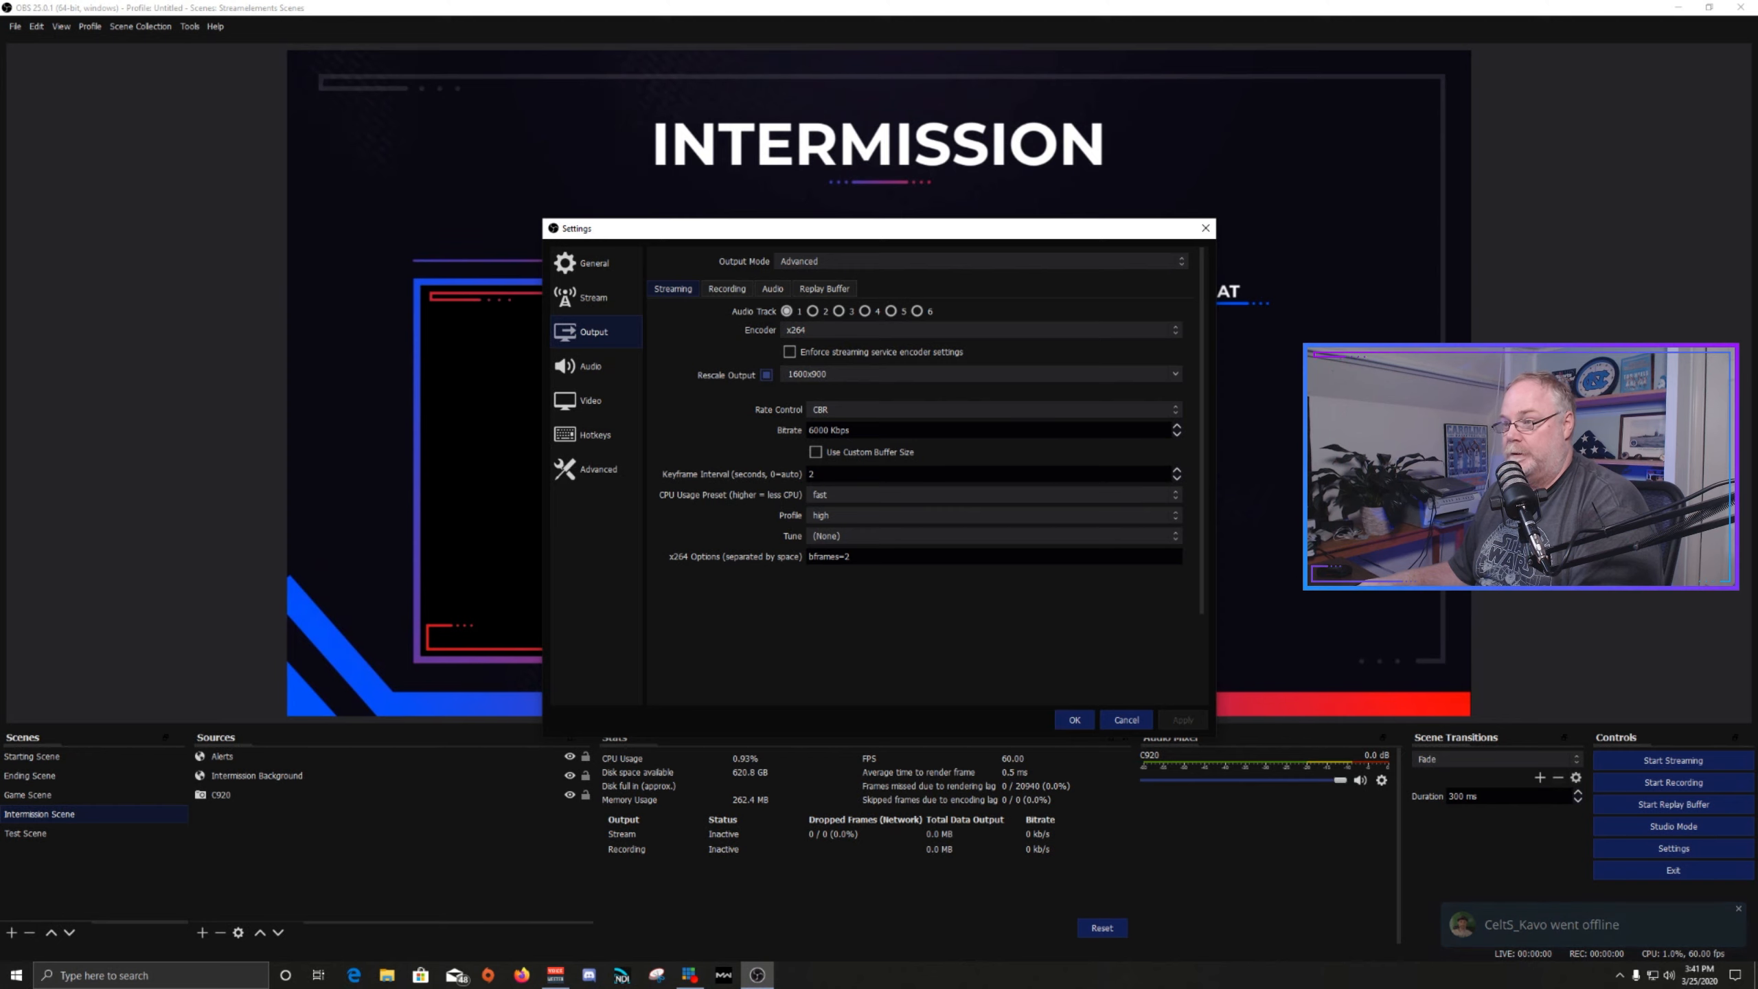
{"action": "left_click", "coordinate": [993, 515]}
{"action": "left_click", "coordinate": [994, 515]}
{"action": "left_click", "coordinate": [994, 515]}
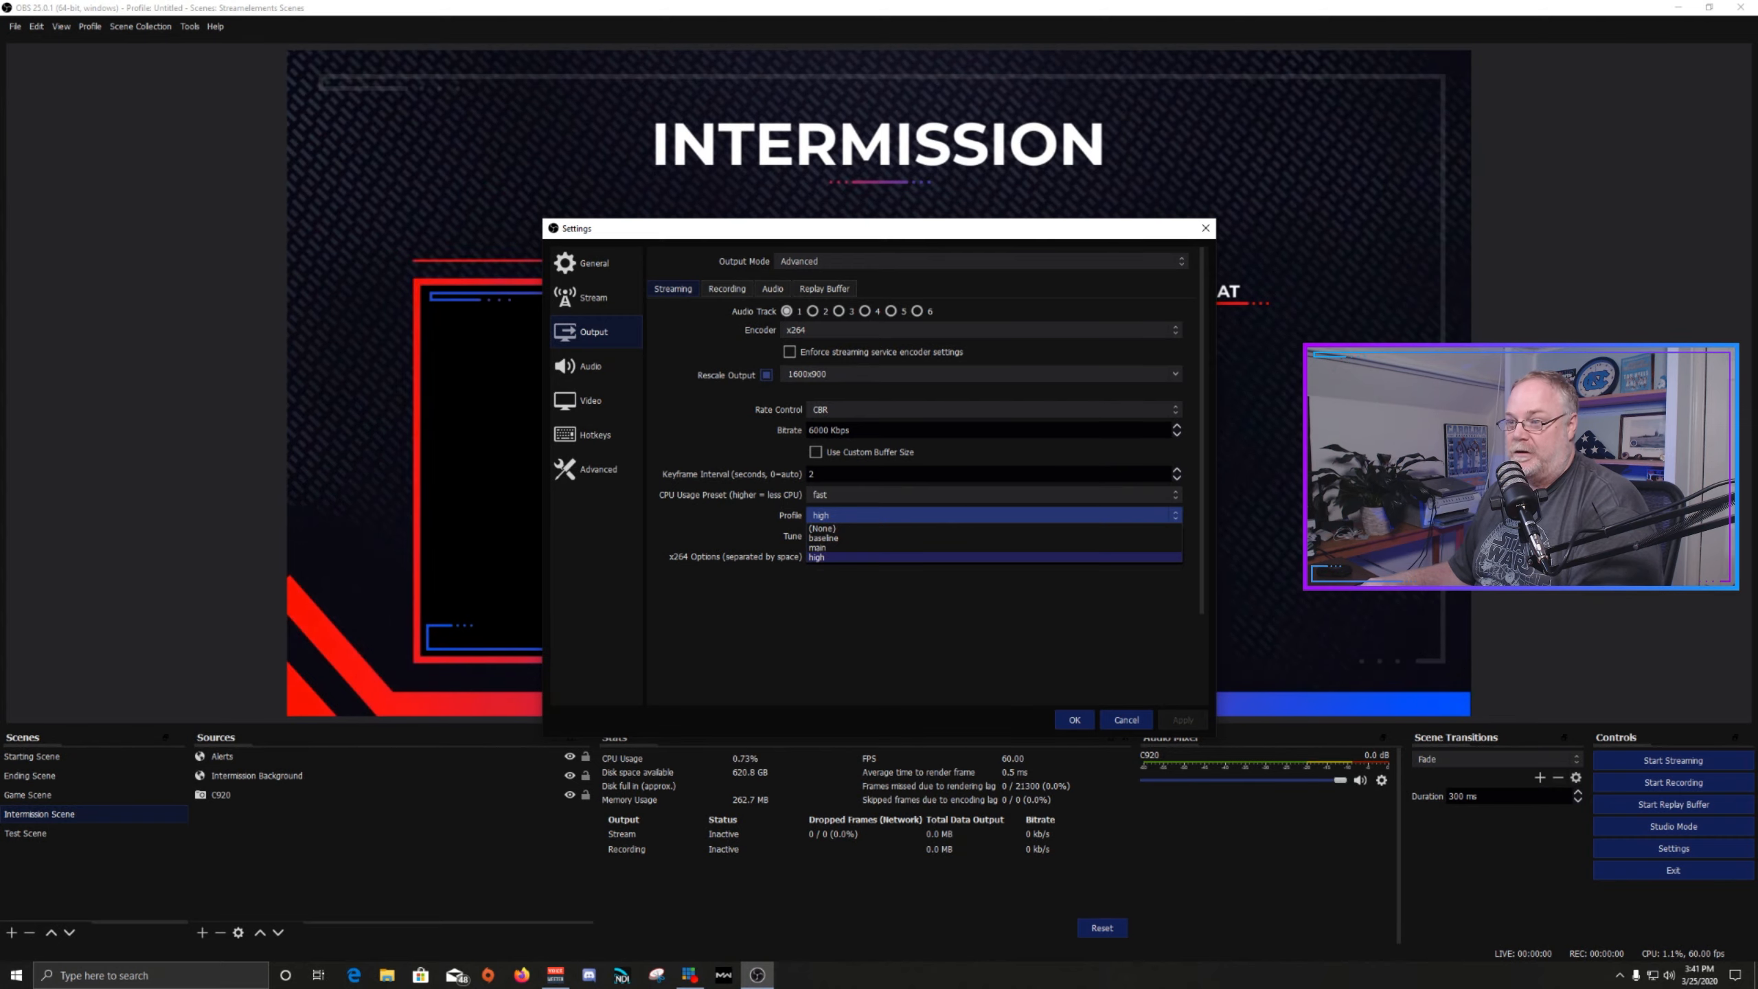
{"action": "left_click", "coordinate": [969, 557]}
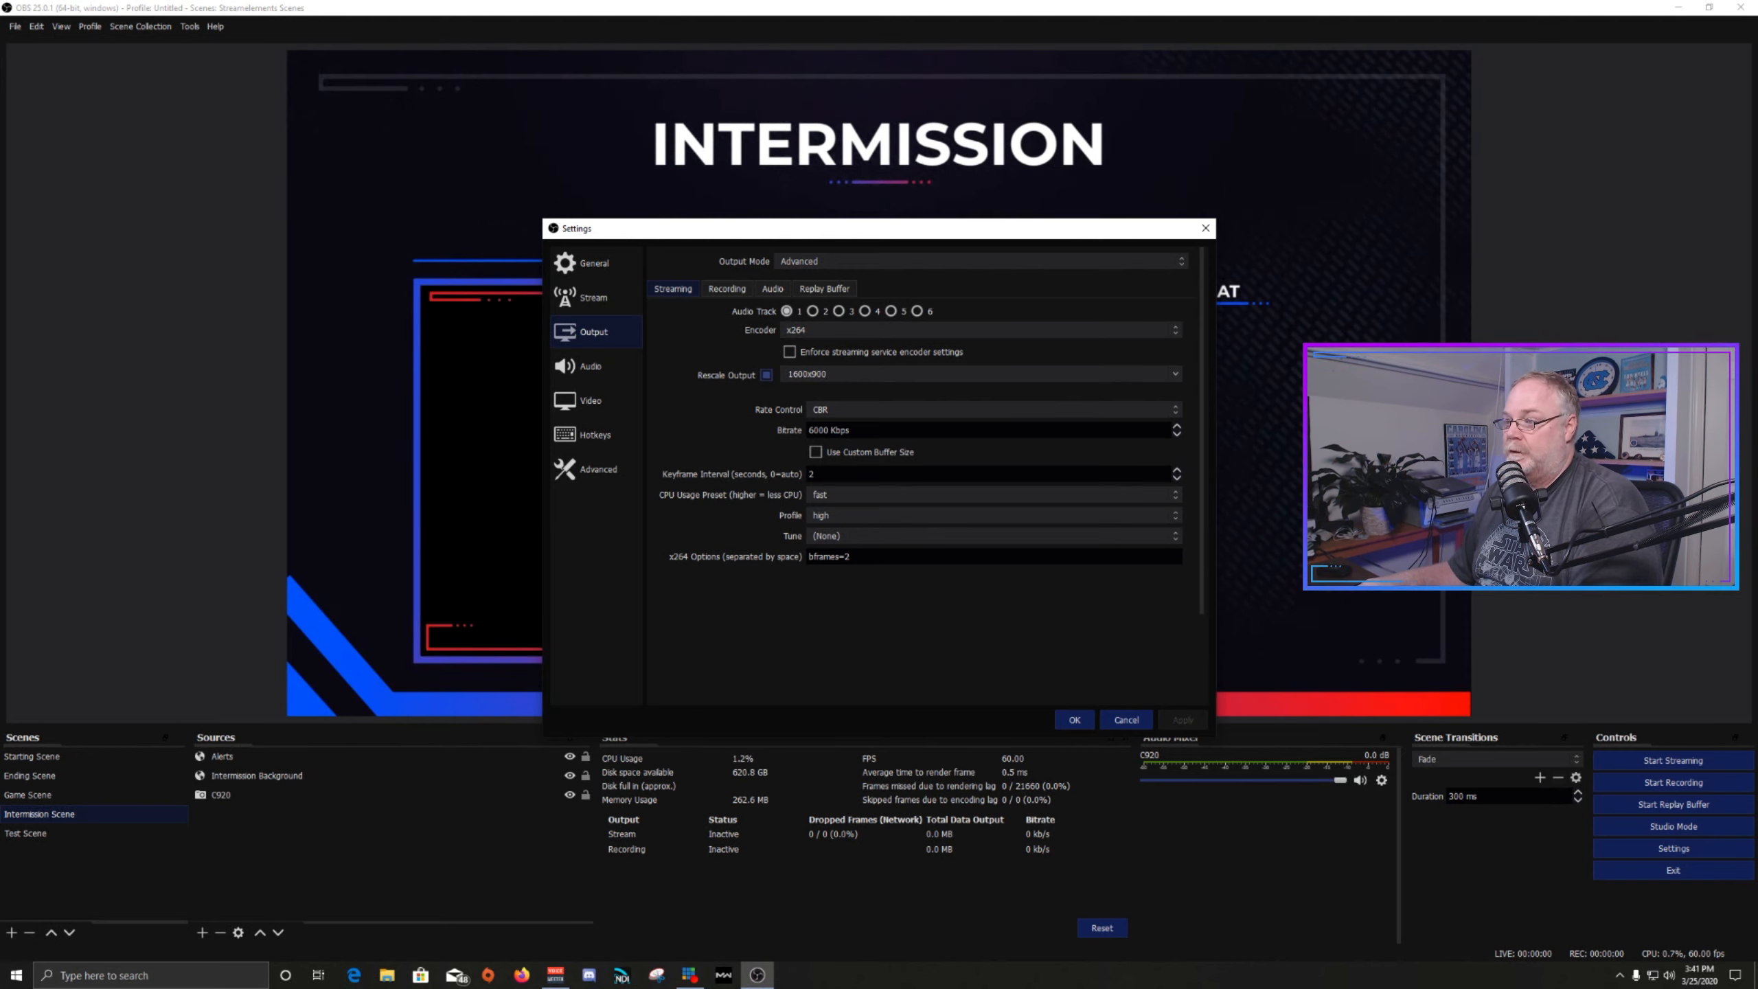
{"action": "left_click", "coordinate": [994, 536]}
{"action": "left_click", "coordinate": [969, 549]}
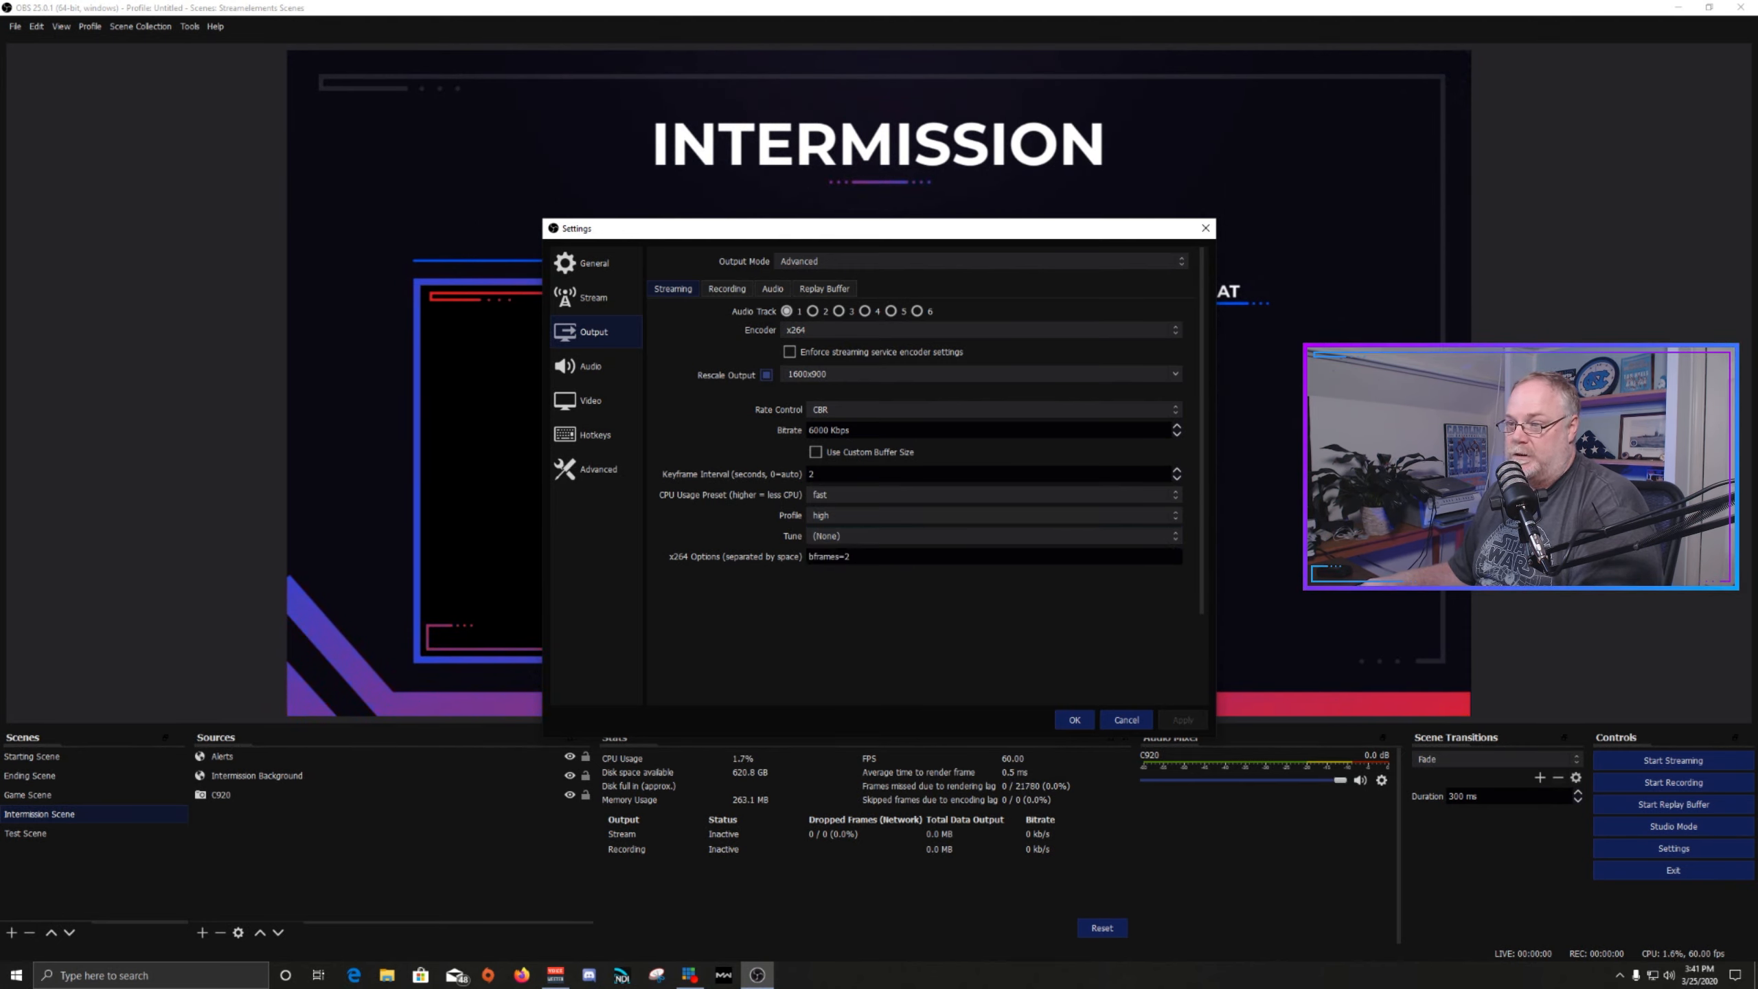
{"action": "left_click", "coordinate": [994, 536]}
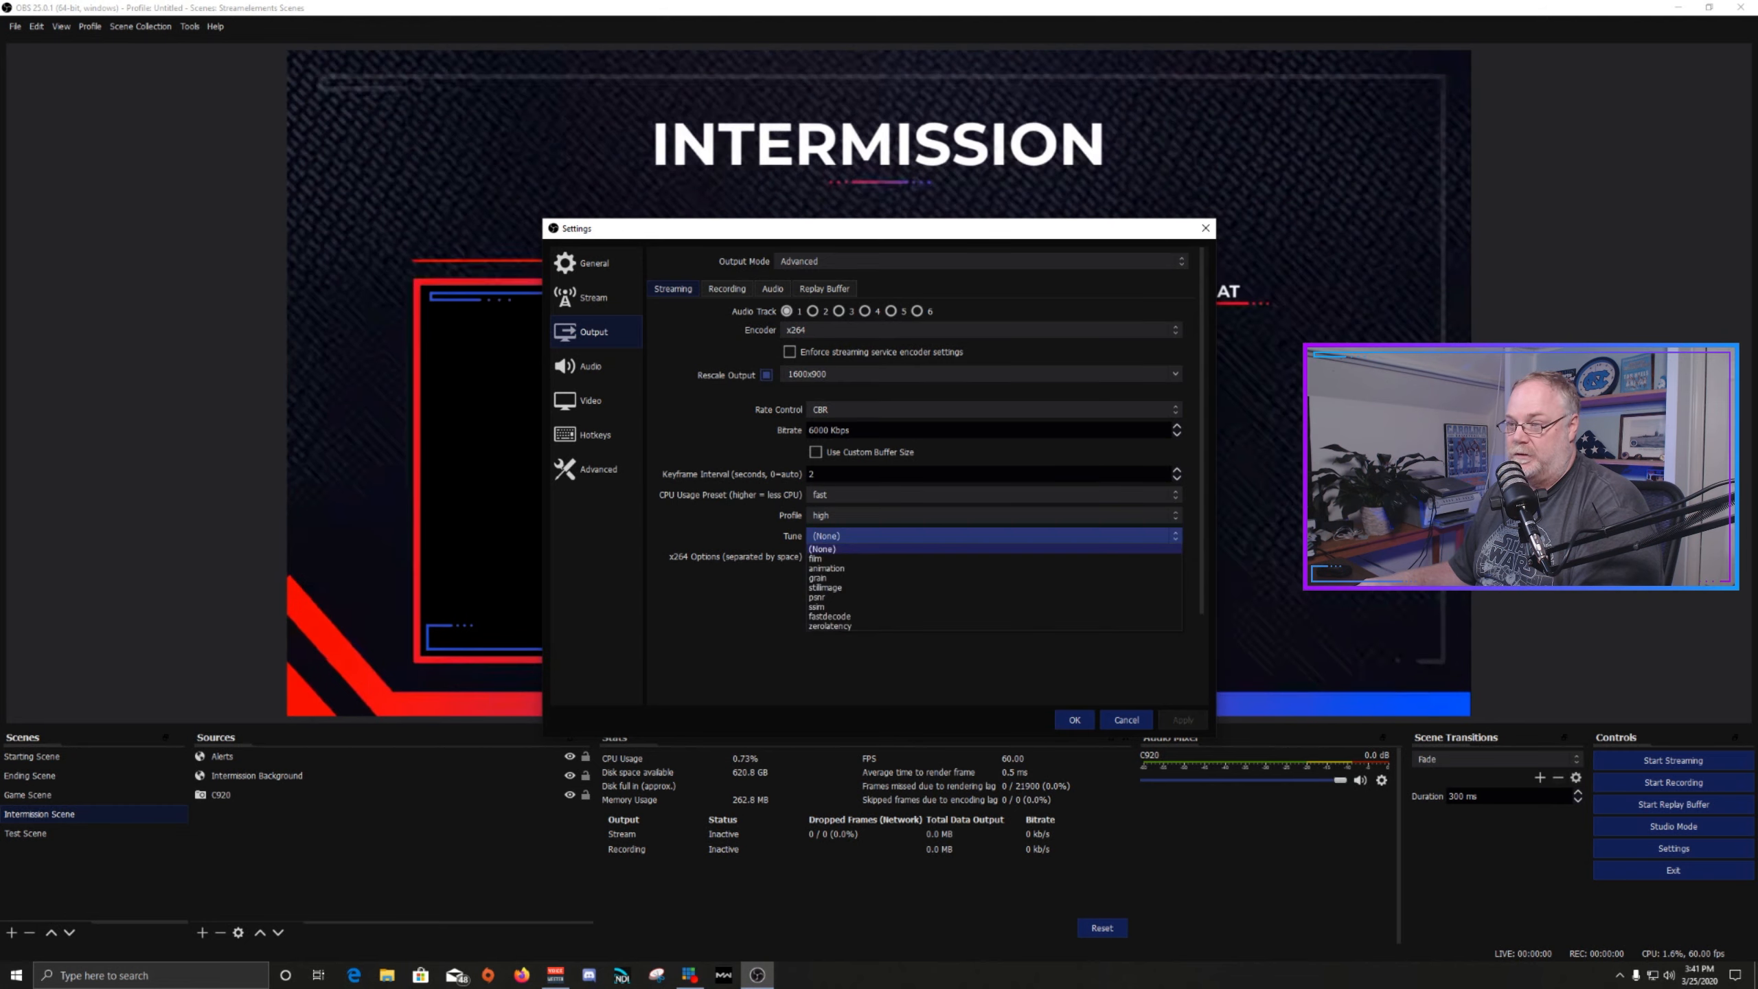
{"action": "key", "text": "Escape"}
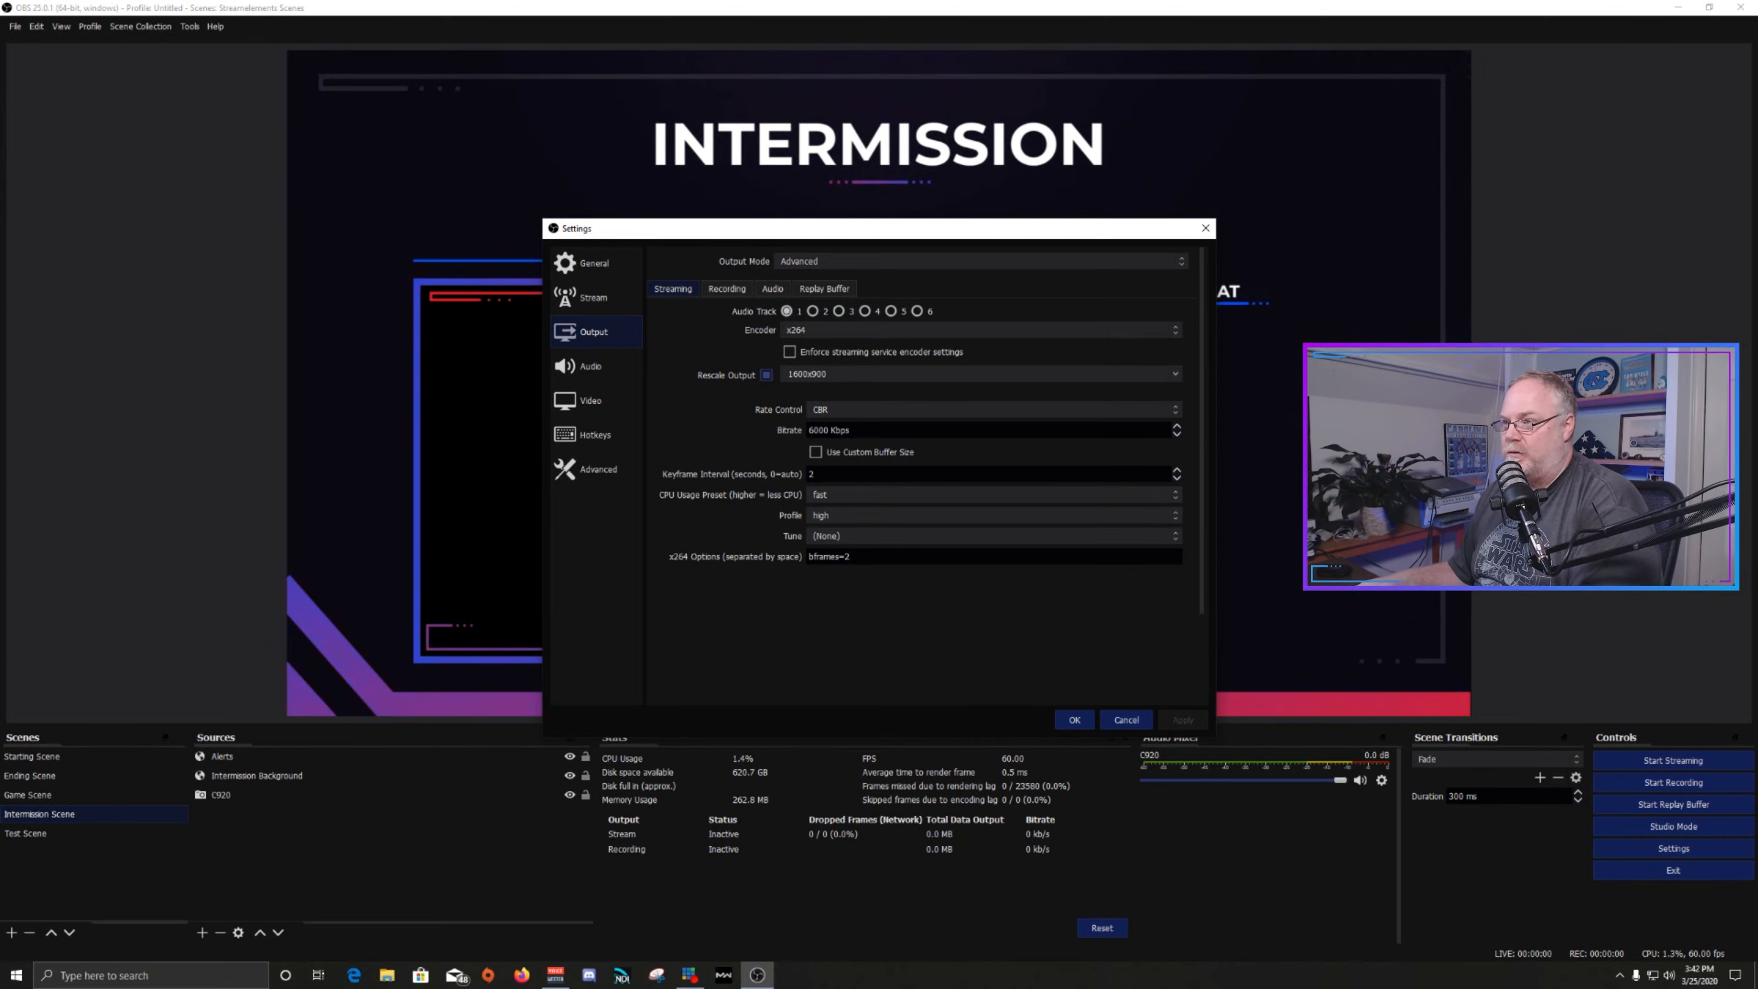
Switch the streaming encoder to NVIDIA NVENC H.264 (new), keeping CBR as the rate control.
{"action": "left_click", "coordinate": [979, 330]}
{"action": "left_click", "coordinate": [978, 342]}
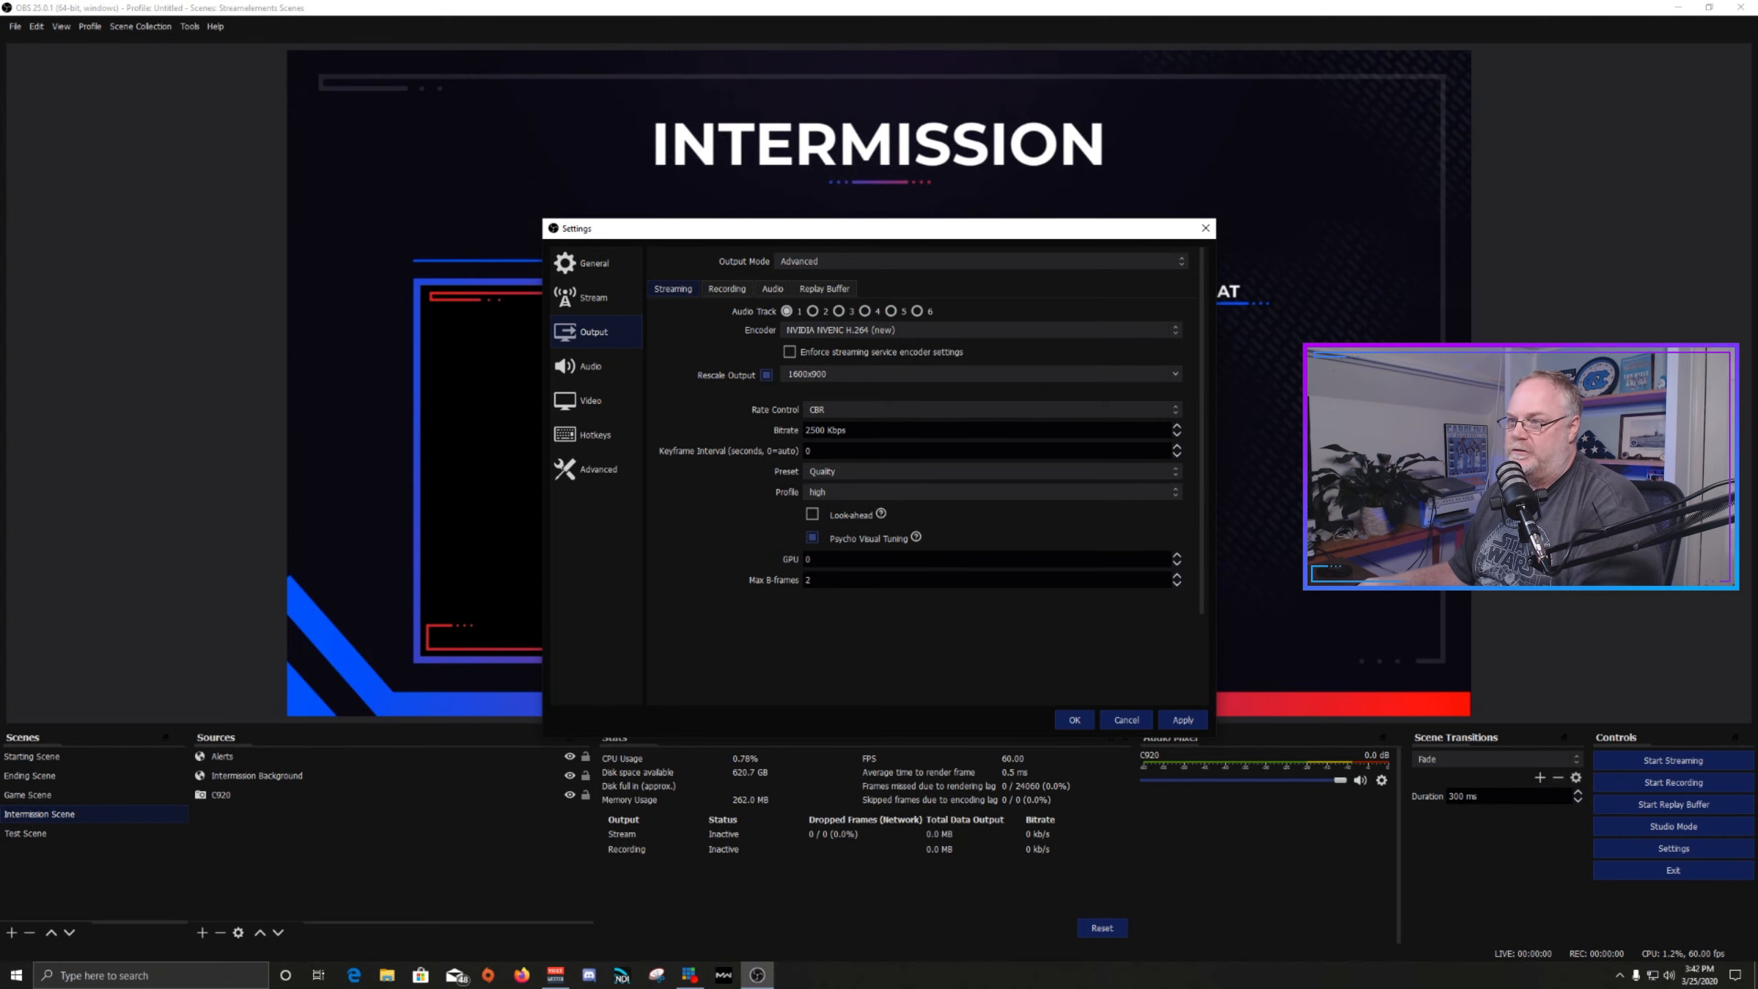
{"action": "left_click", "coordinate": [993, 410]}
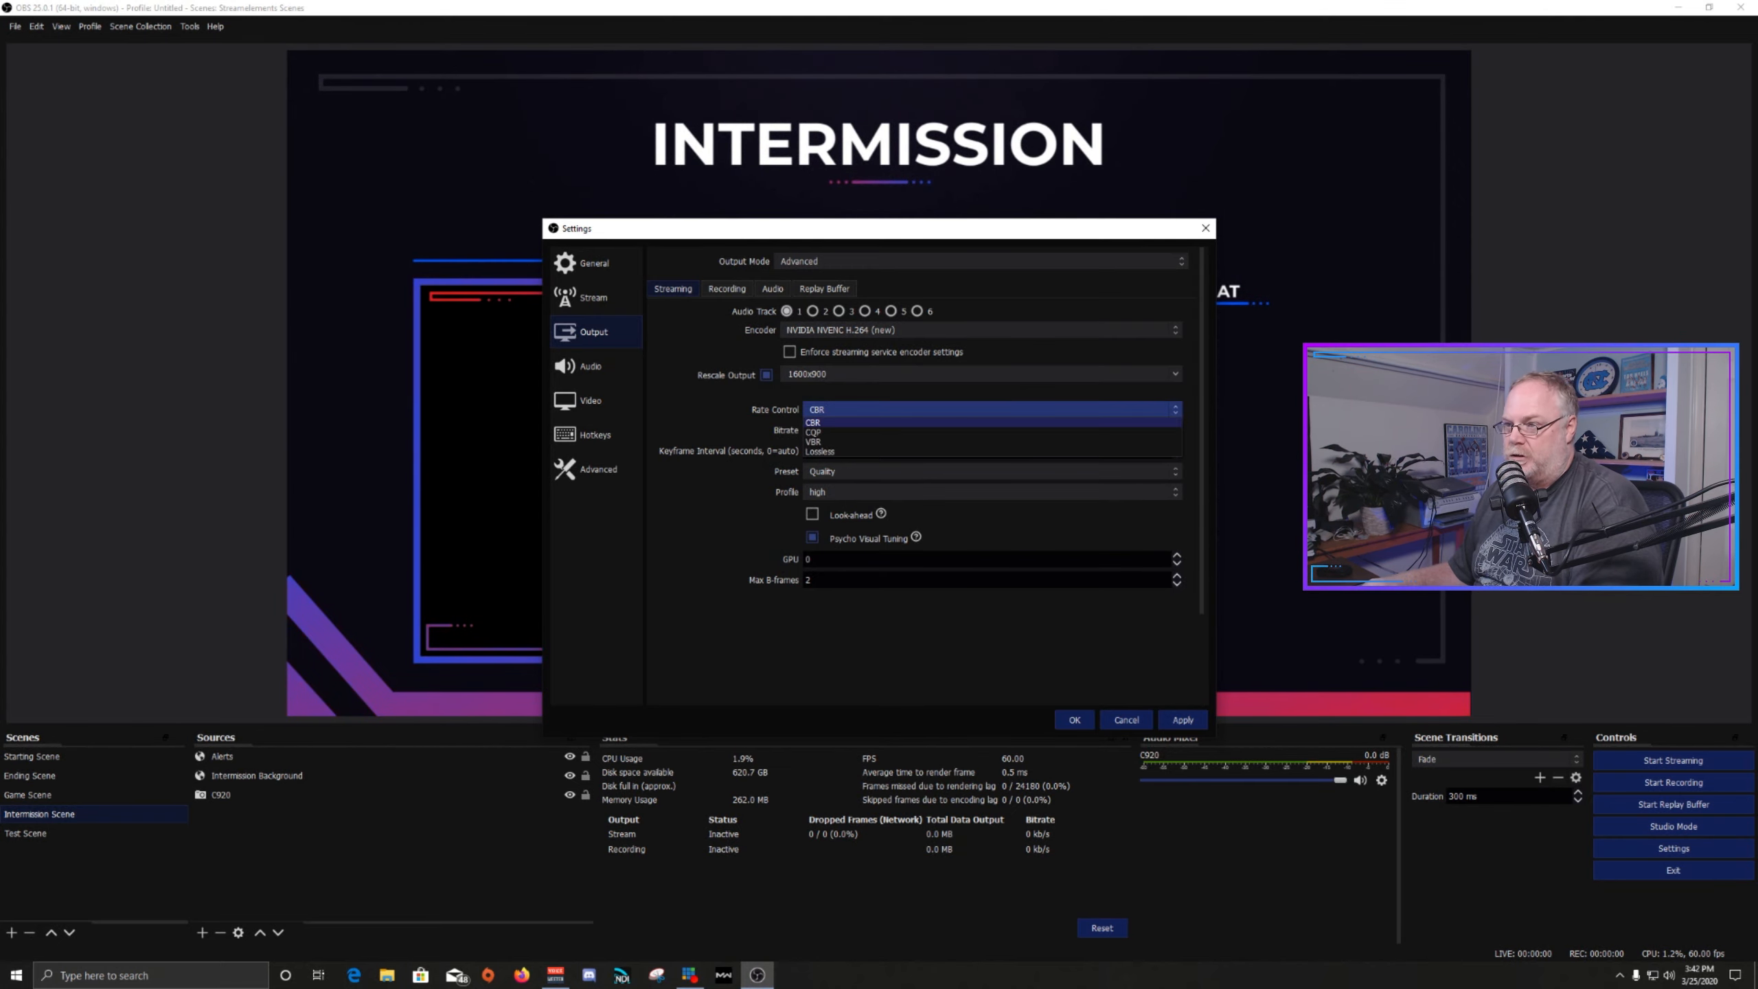
{"action": "left_click", "coordinate": [992, 409]}
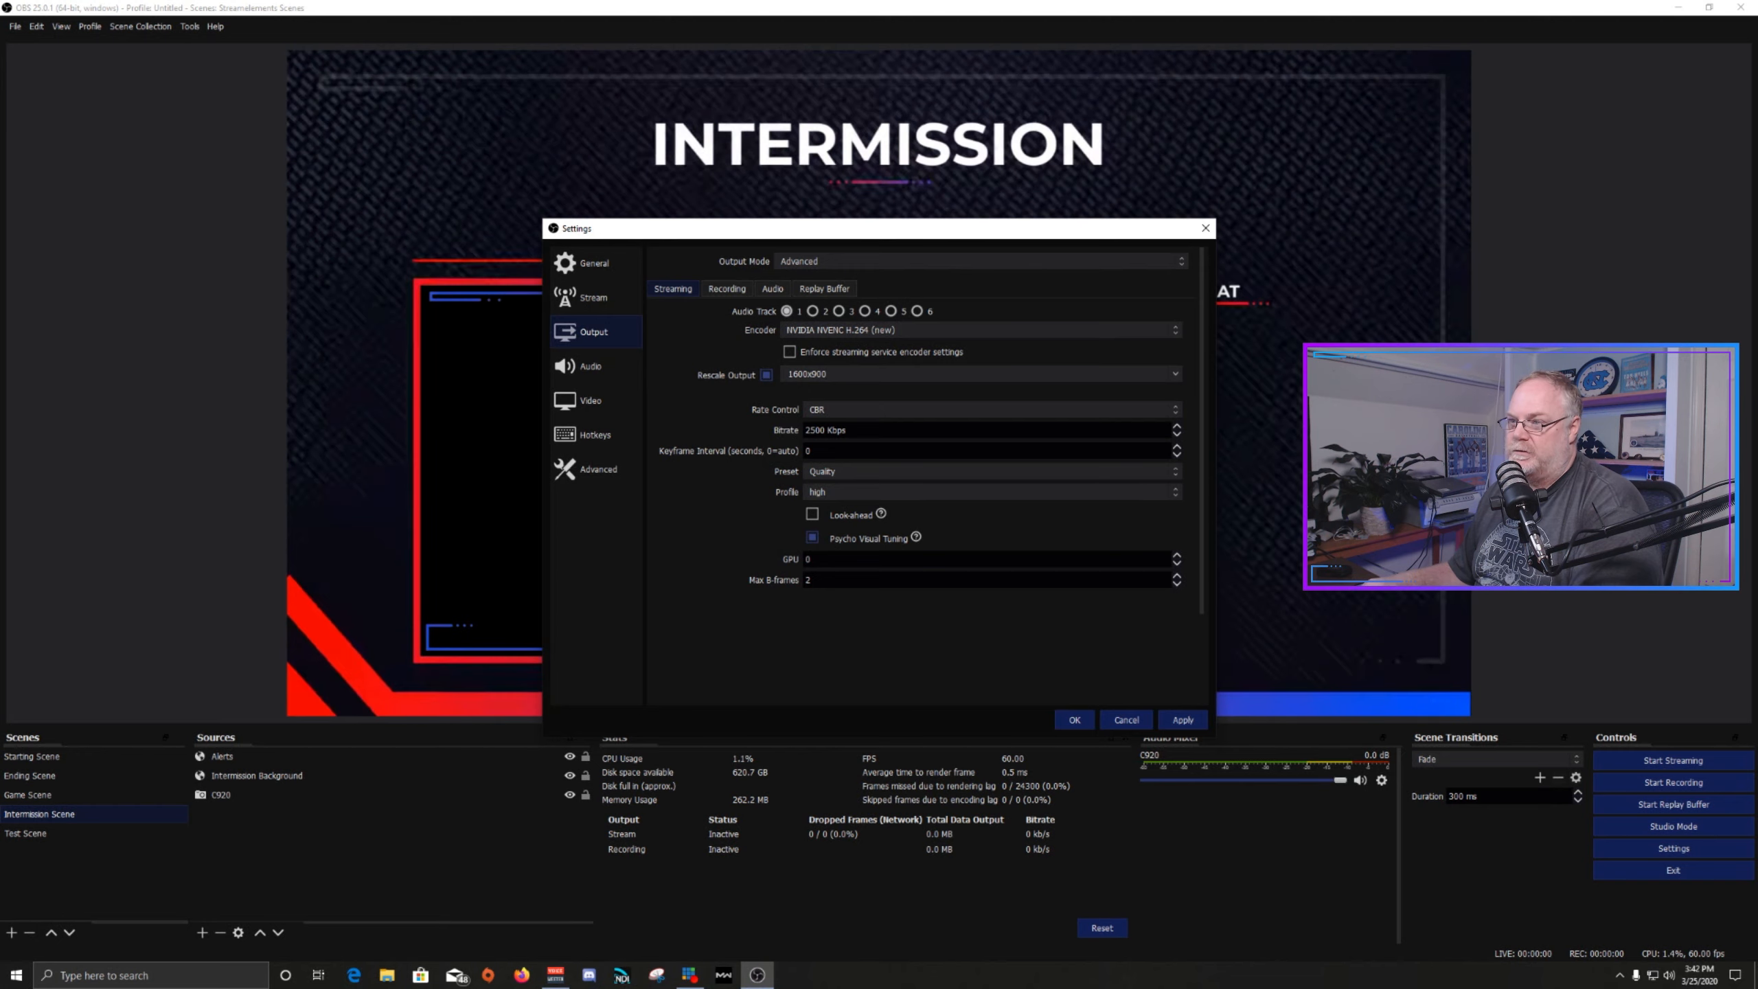
Set the NVENC streaming bitrate to 6000 Kbps and the keyframe interval to 2 seconds.
{"action": "key", "text": "ctrl+a"}
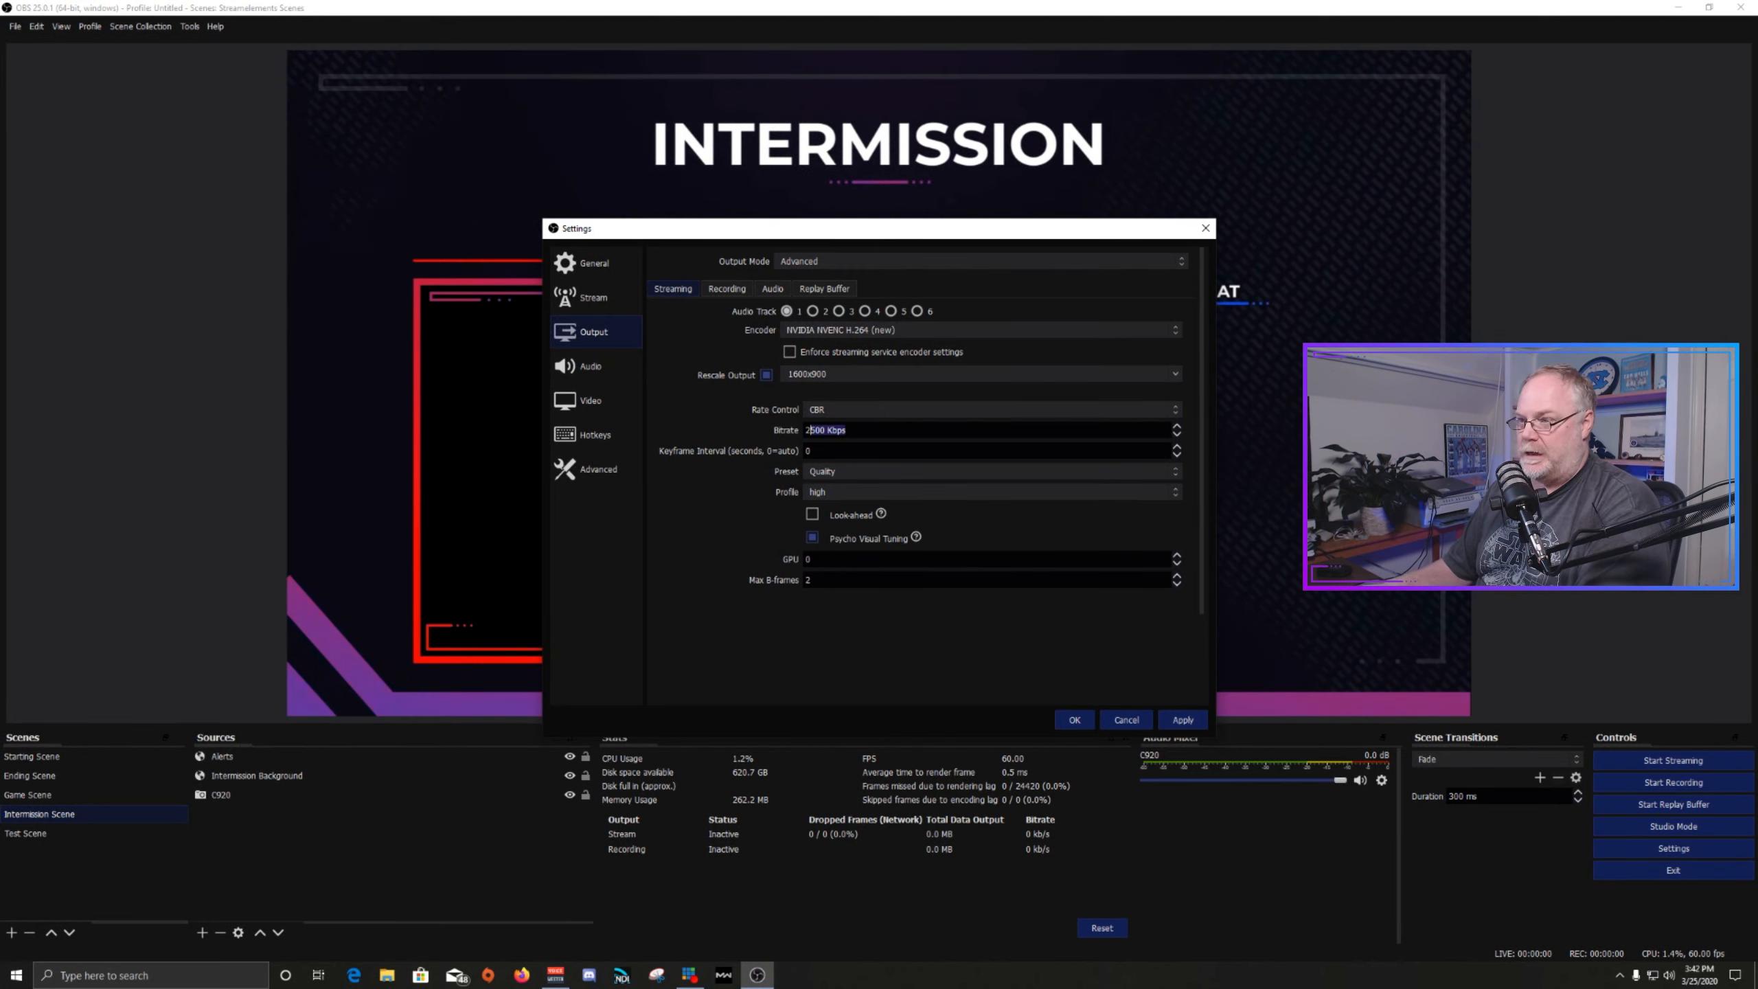
{"action": "type", "text": "600"}
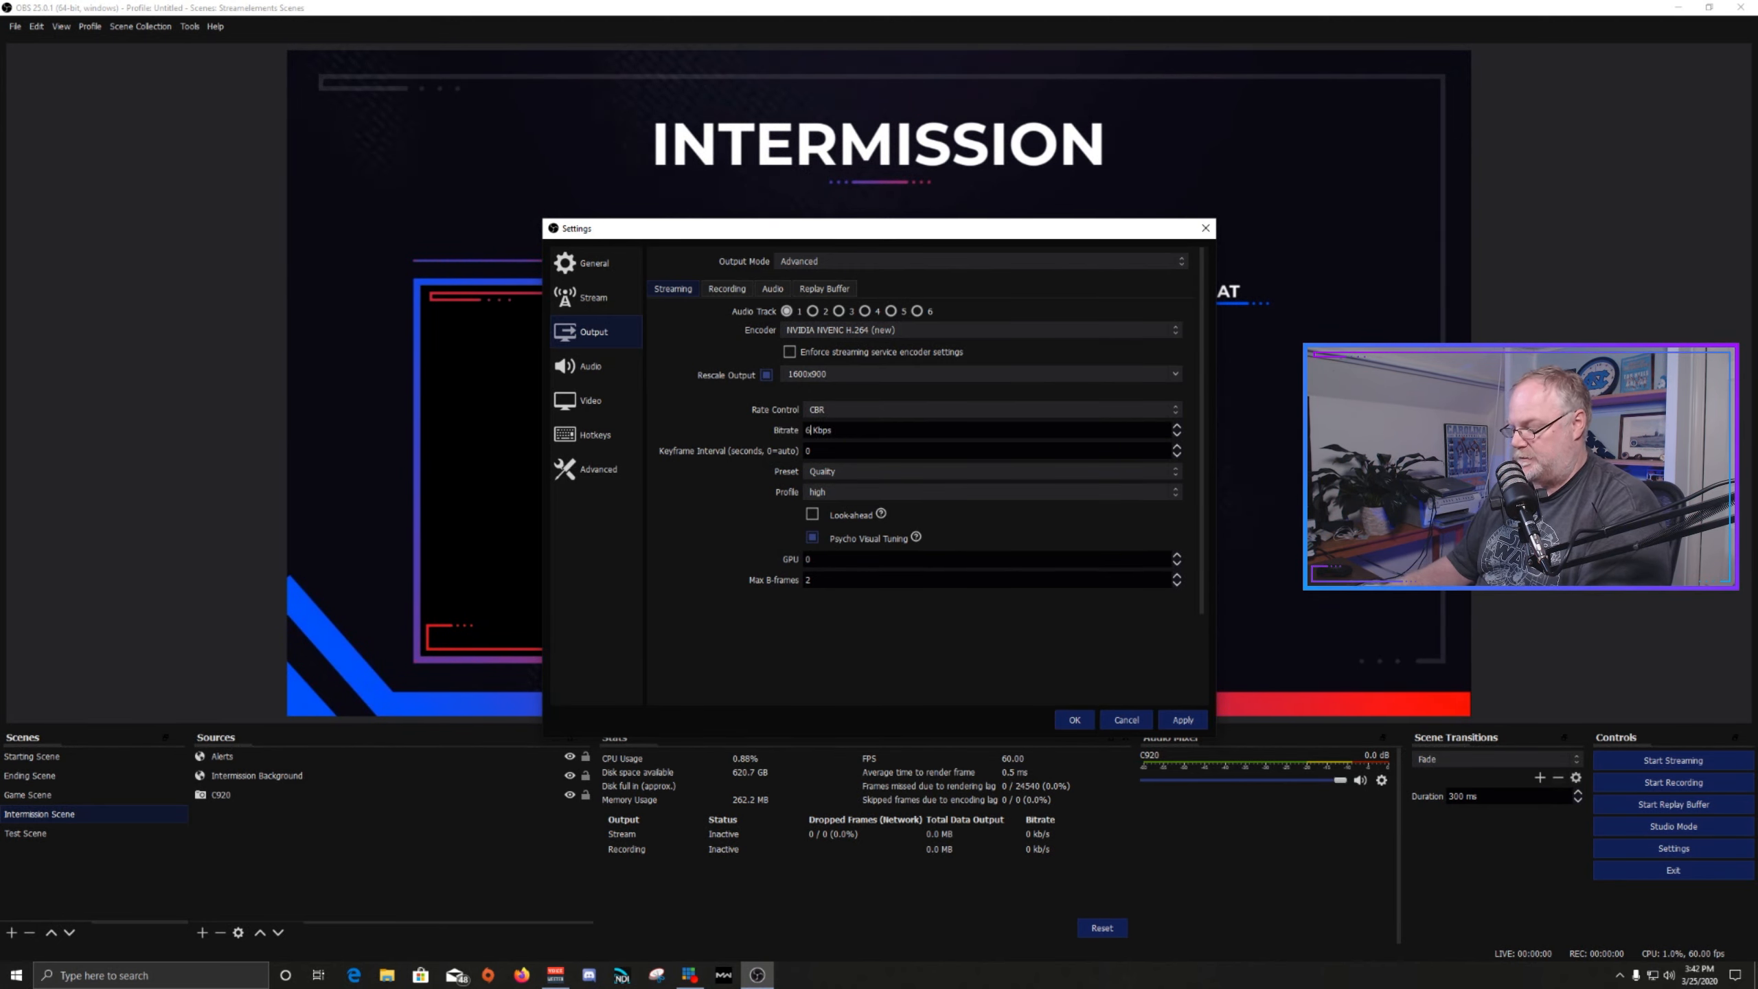
{"action": "type", "text": "00"}
{"action": "key", "text": "Tab"}
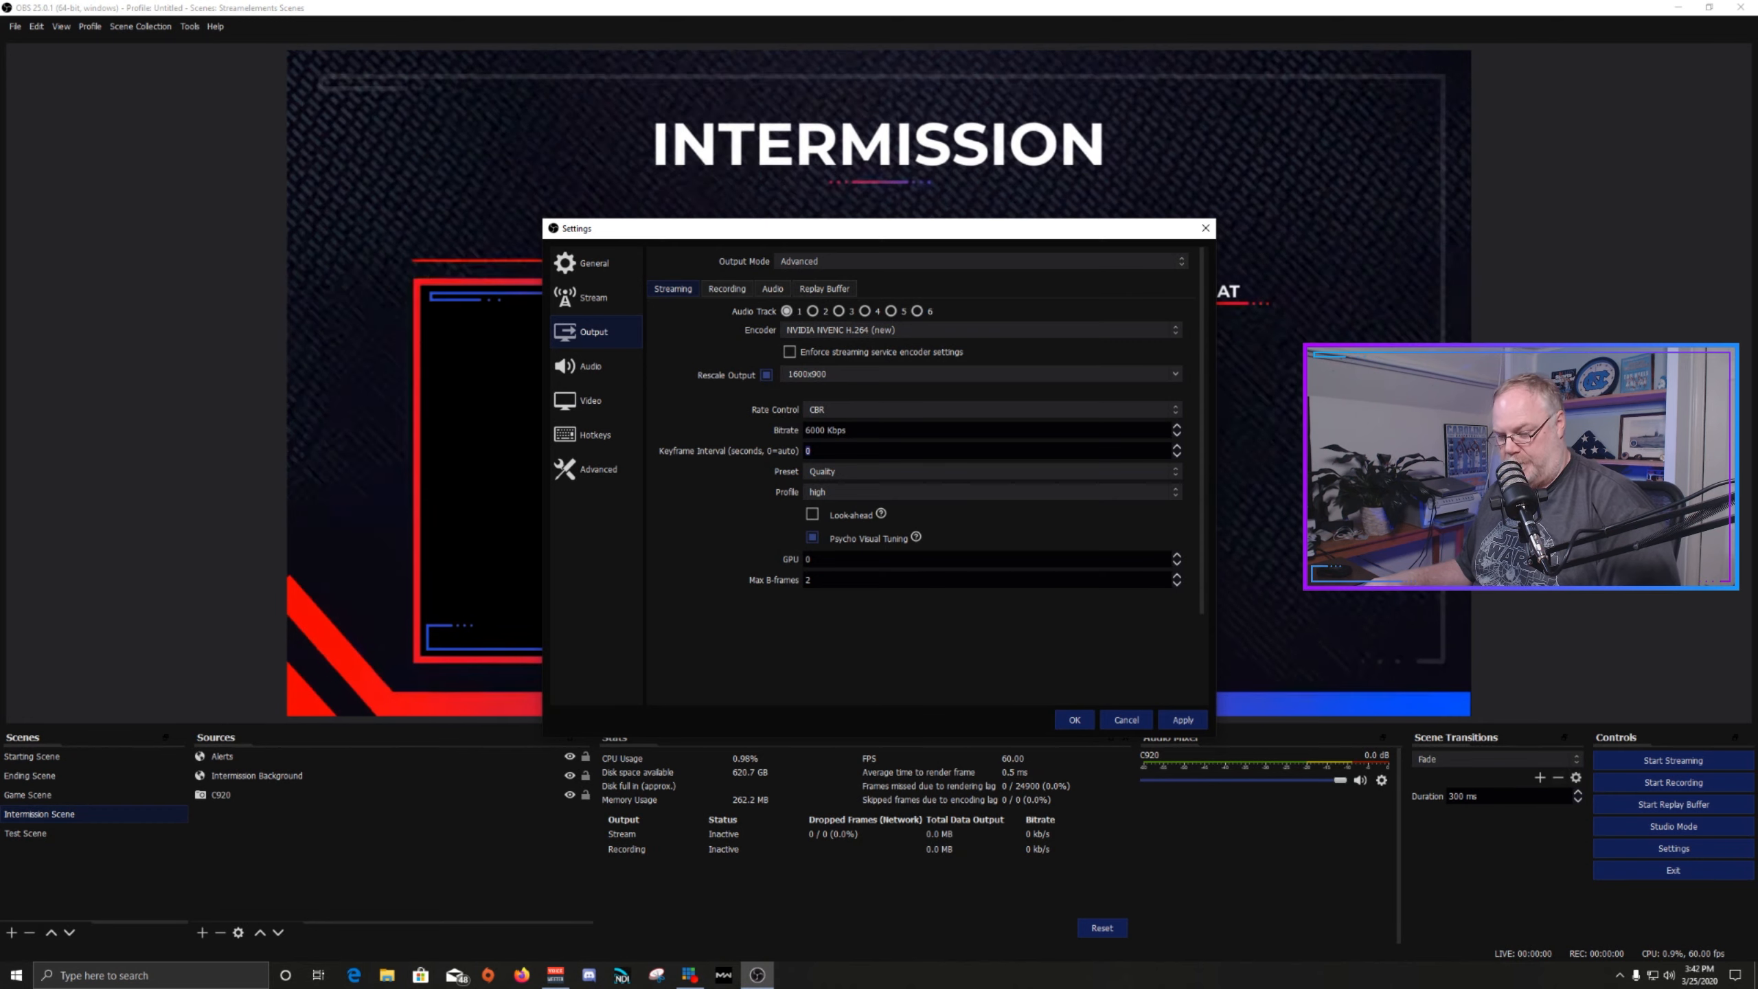
Set the NVENC preset to Max Quality and keep the profile at high.
{"action": "left_click", "coordinate": [992, 472]}
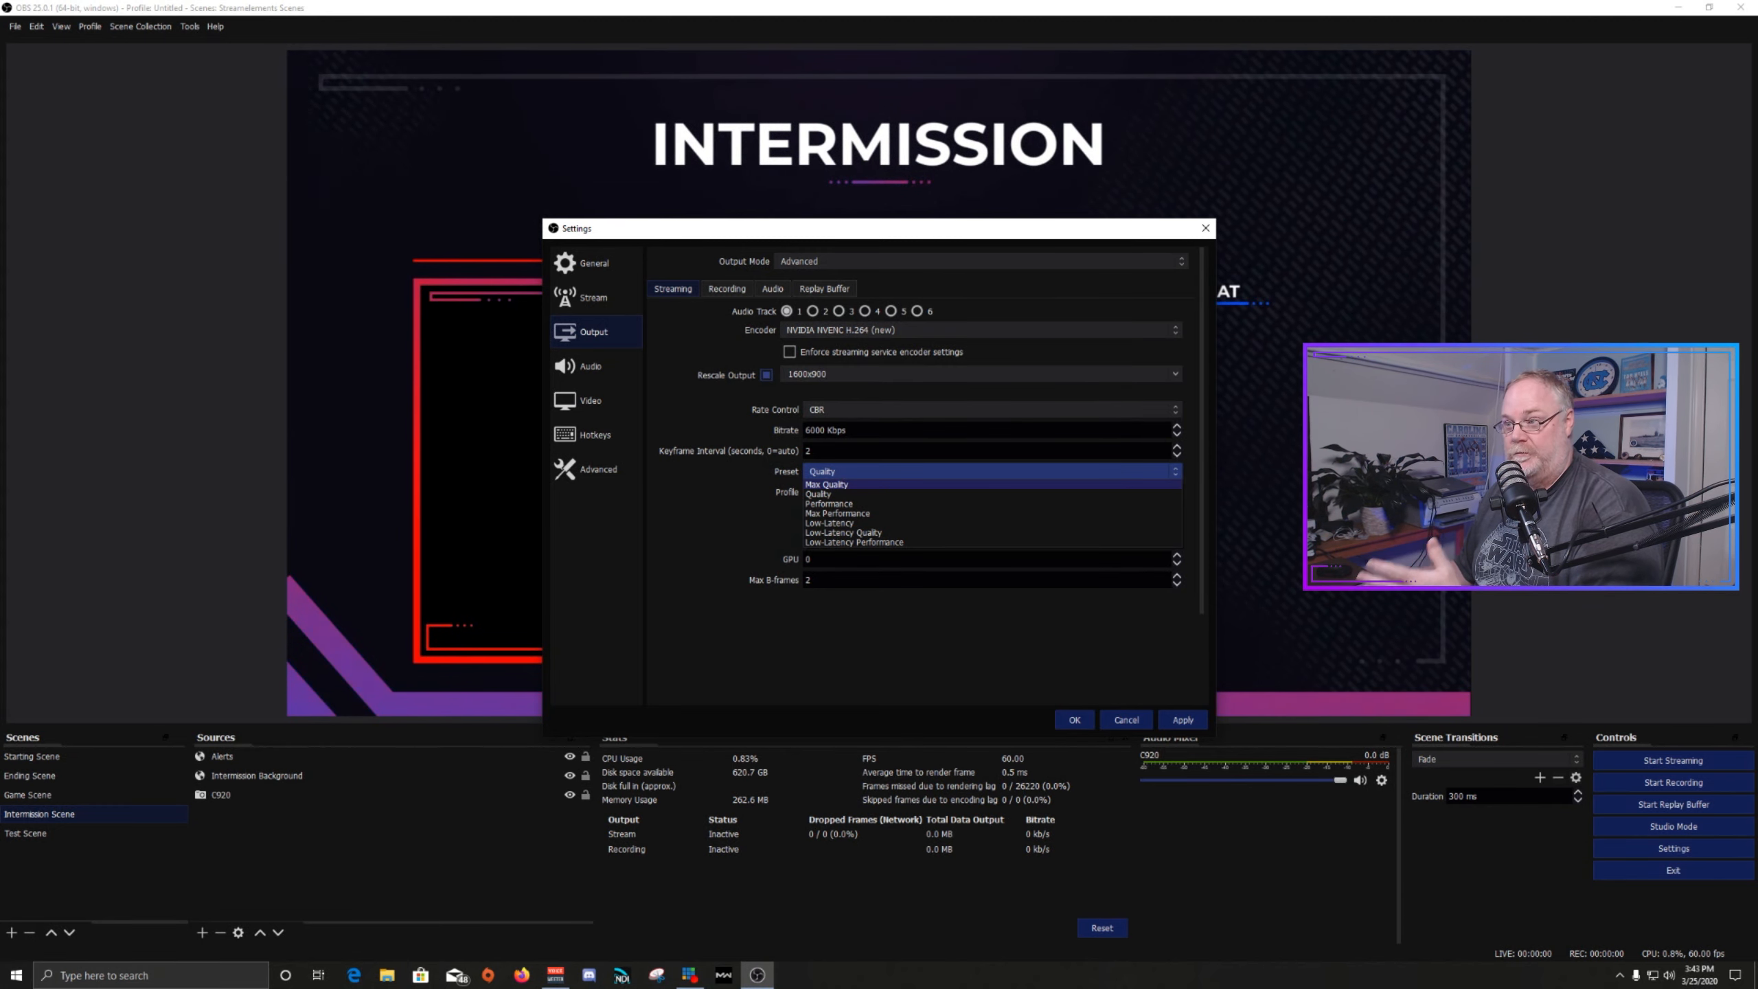
{"action": "left_click", "coordinate": [824, 495]}
{"action": "left_click", "coordinate": [830, 472]}
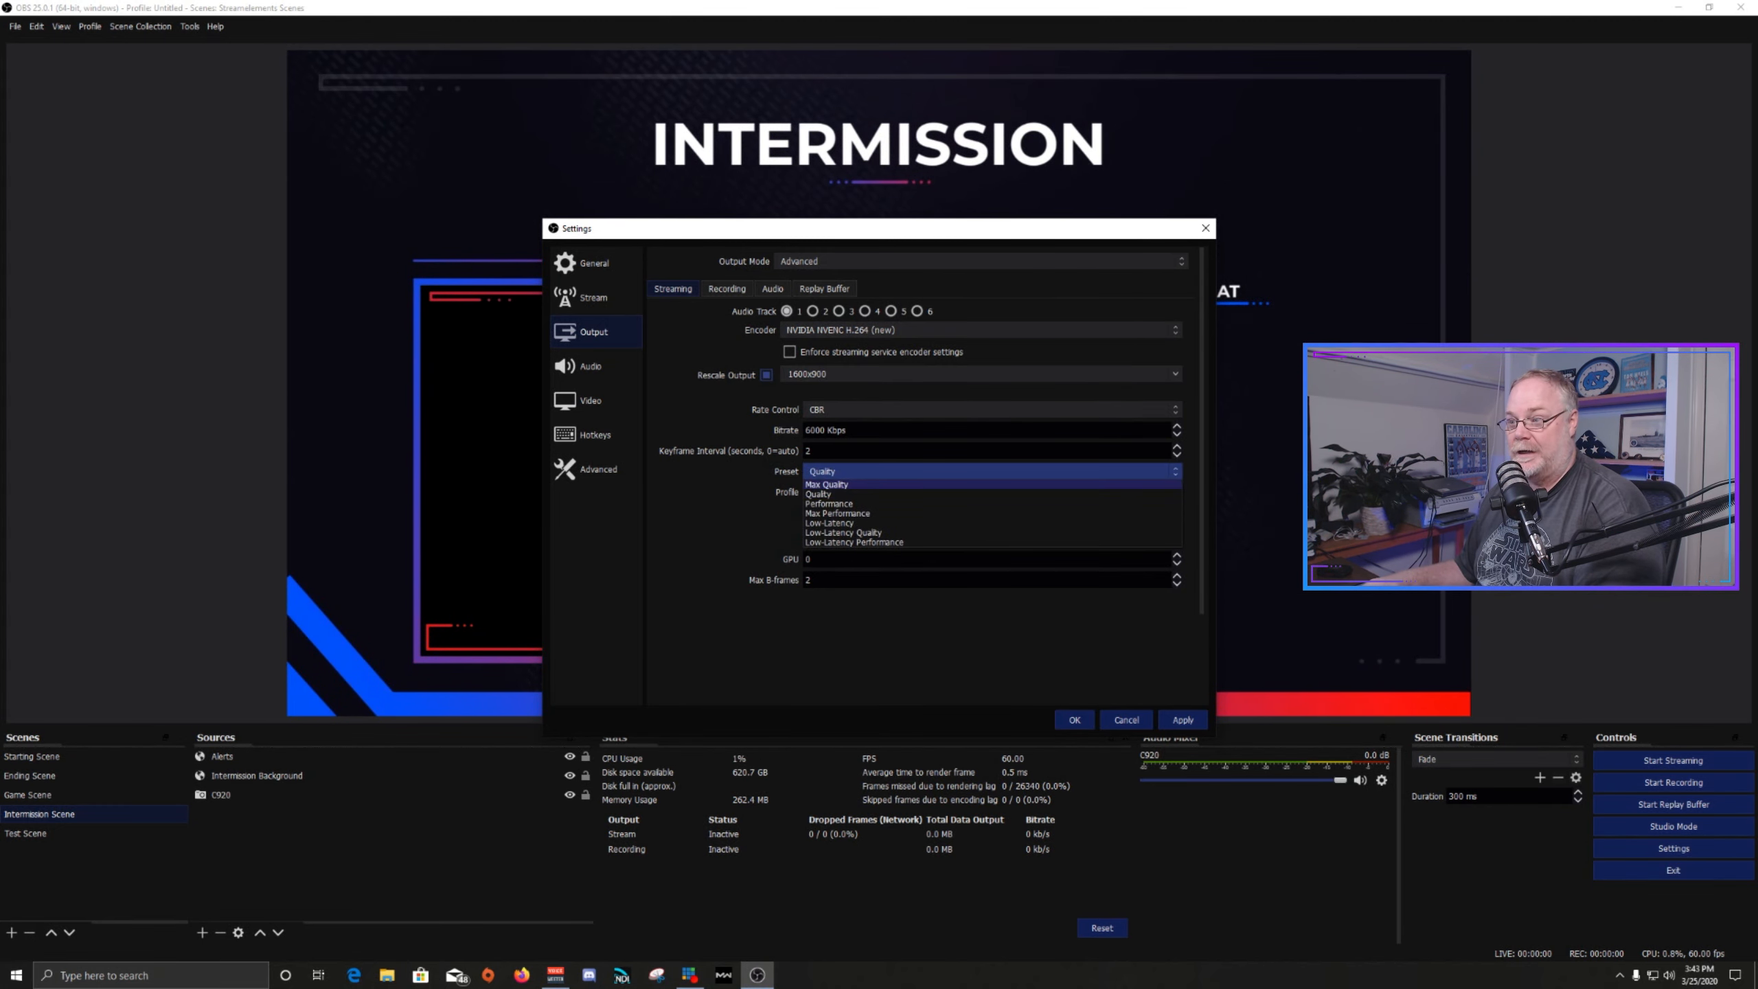
{"action": "left_click", "coordinate": [827, 484]}
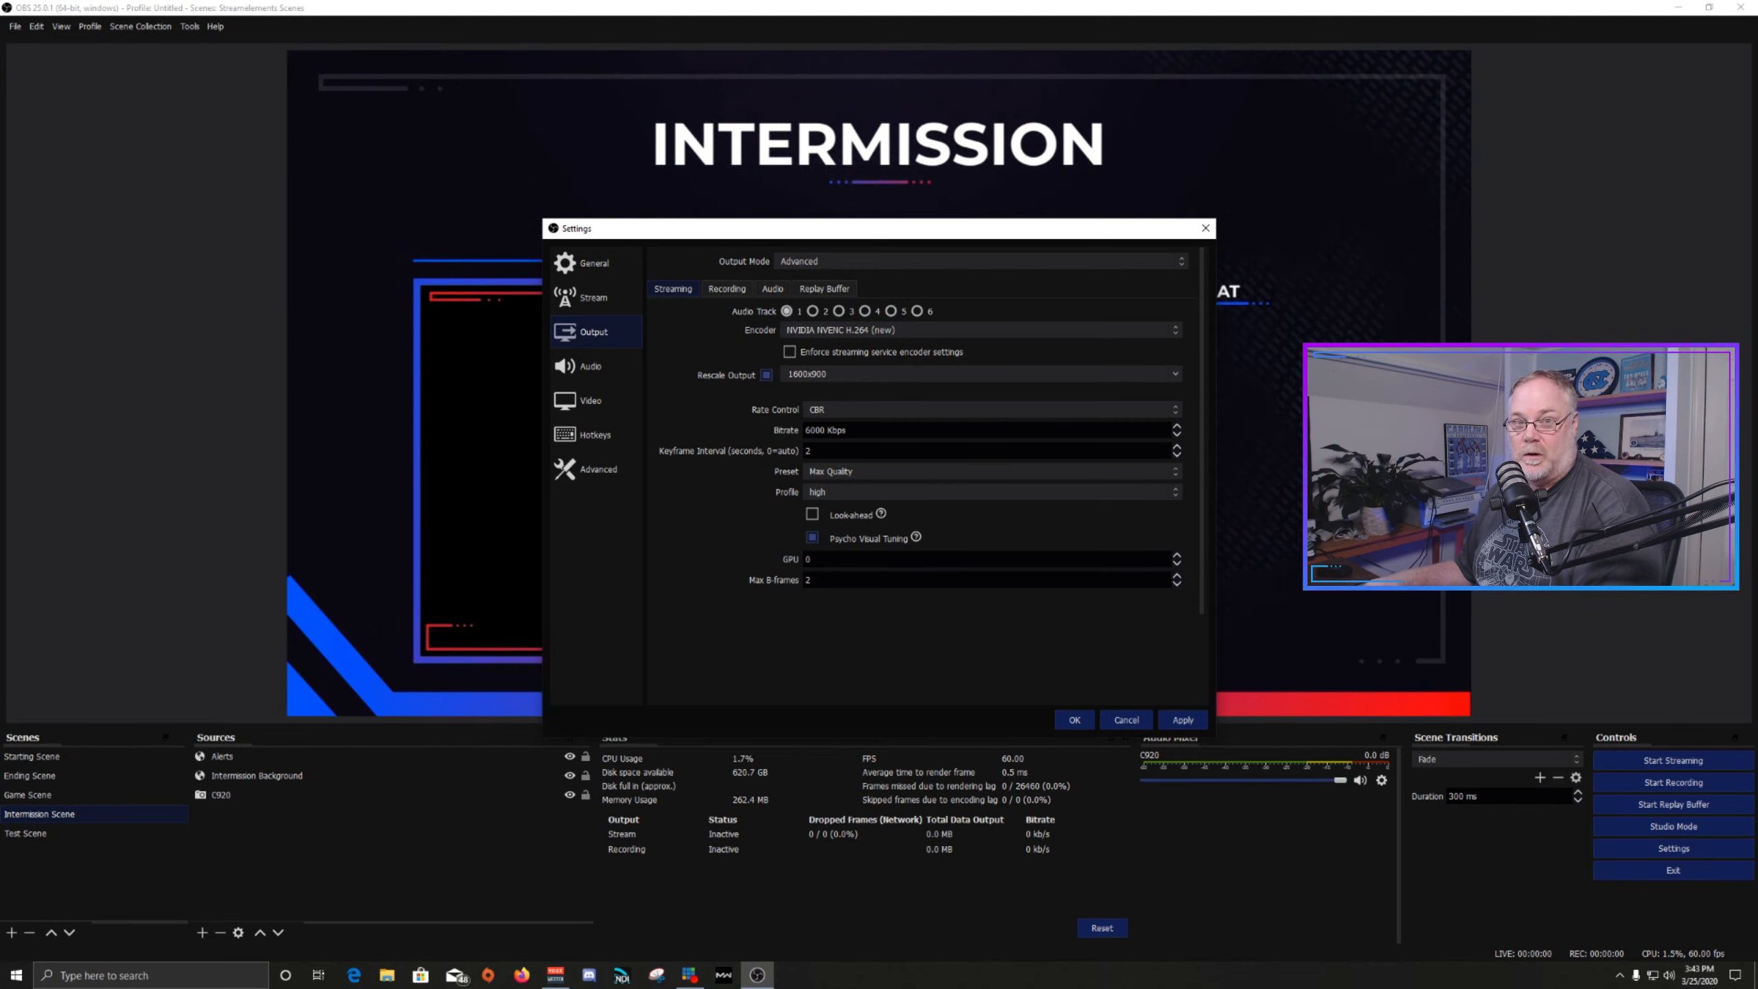
{"action": "left_click", "coordinate": [831, 492]}
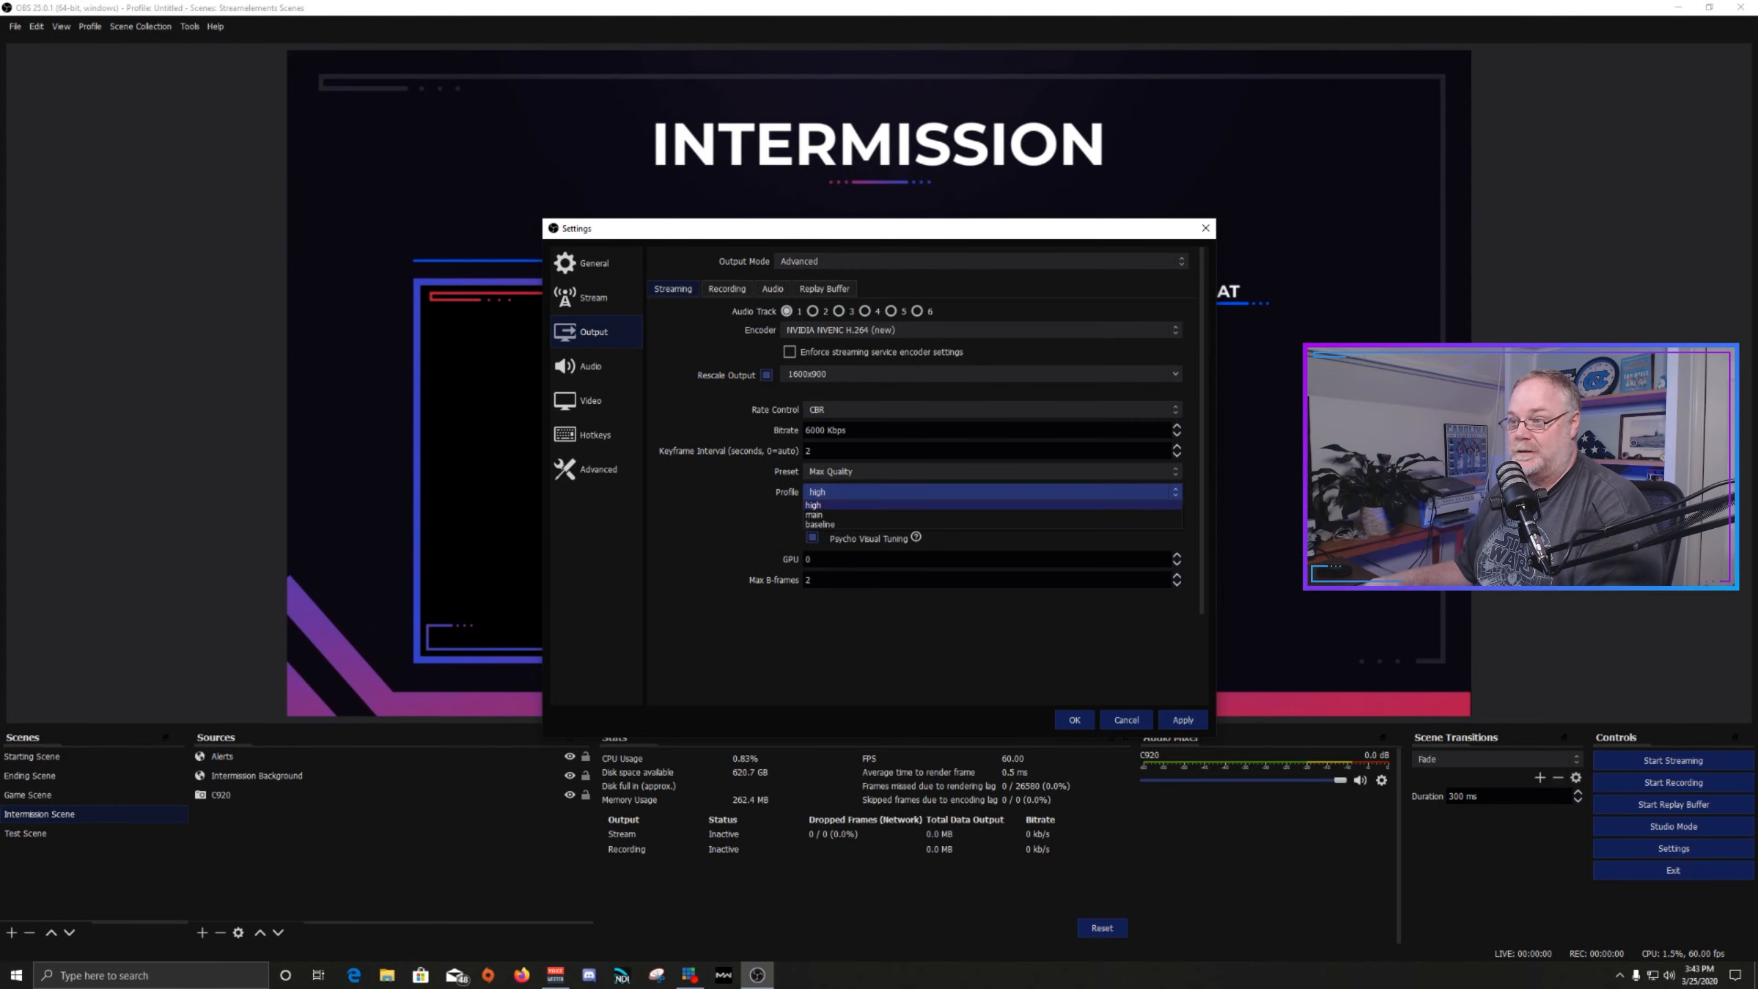
{"action": "left_click", "coordinate": [829, 492]}
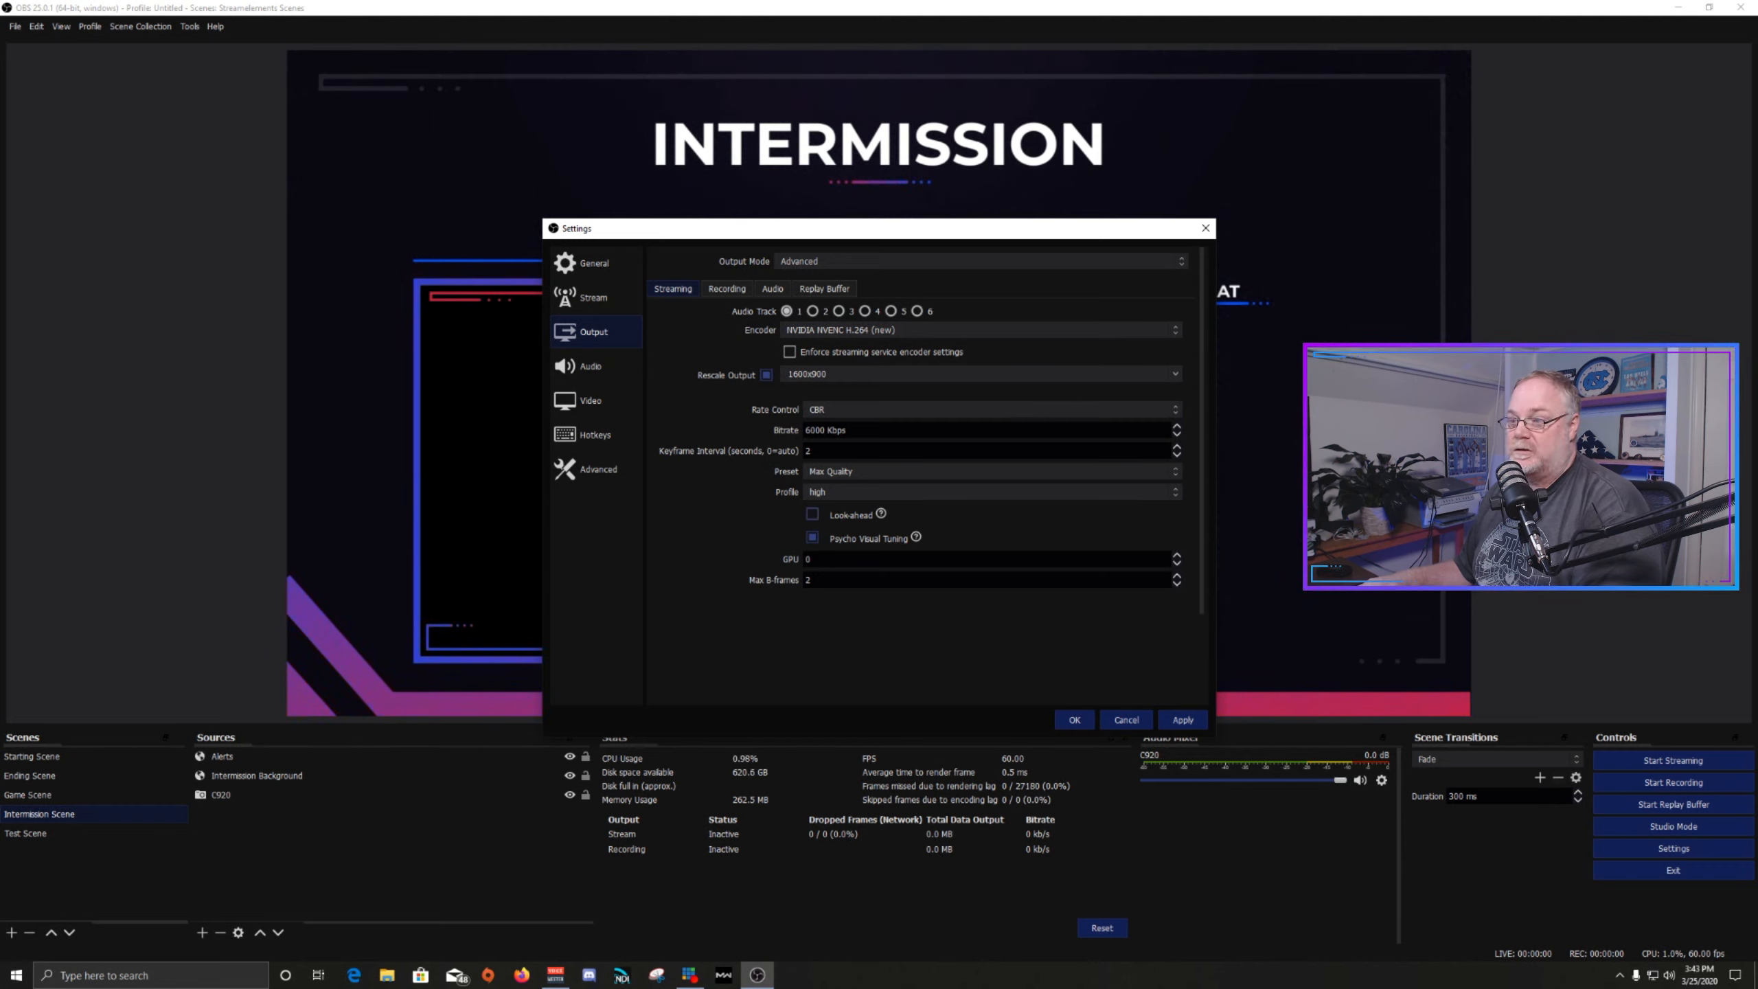
Read the built-in explanations of the Psycho Visual Tuning and Look-ahead options.
{"action": "mouse_move", "coordinate": [915, 537]}
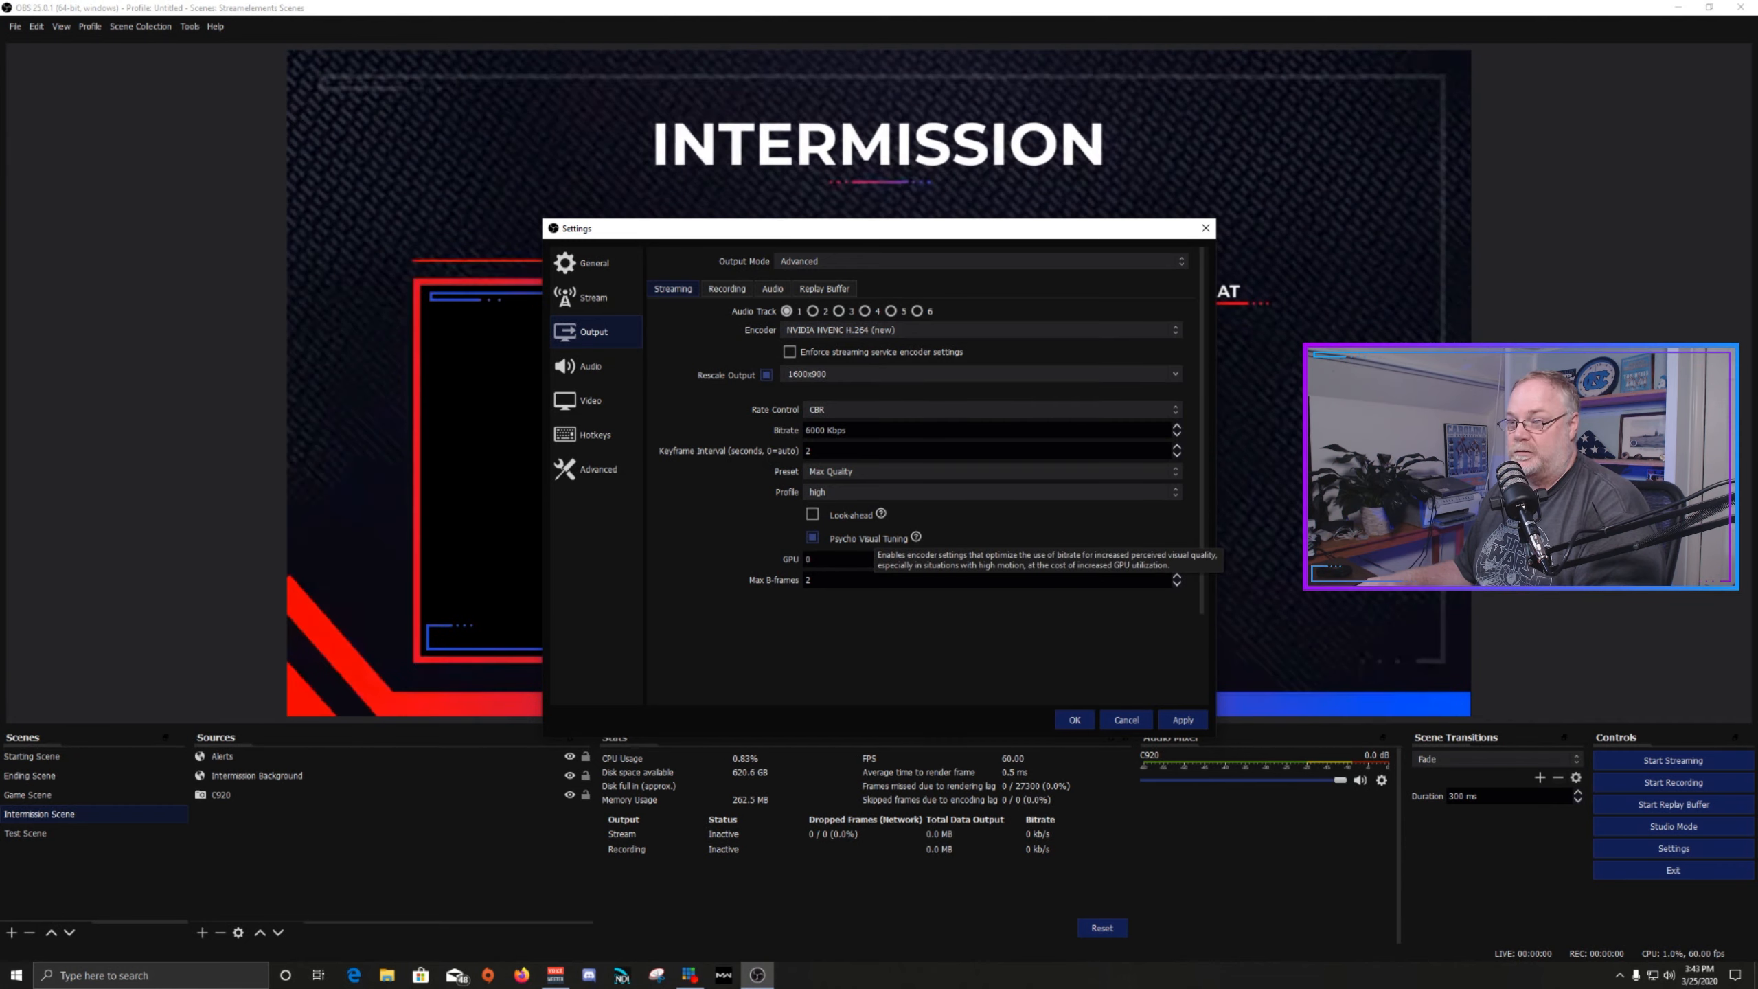
{"action": "mouse_move", "coordinate": [880, 513]}
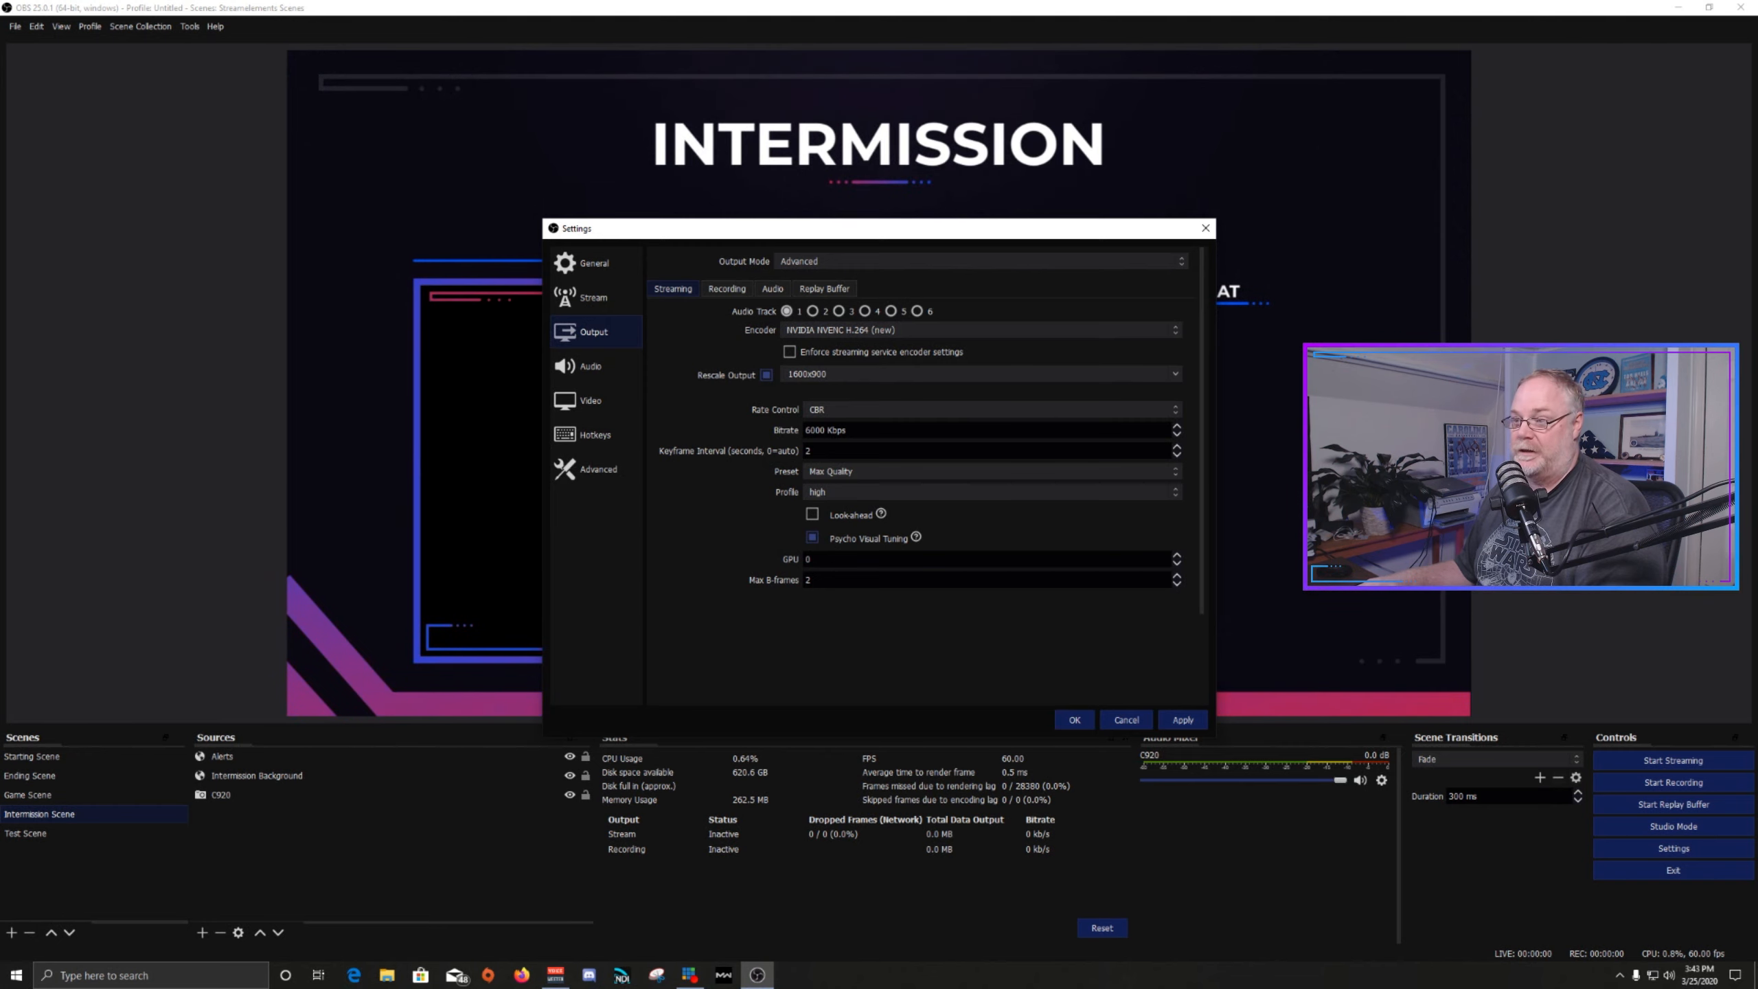
{"action": "mouse_move", "coordinate": [865, 514]}
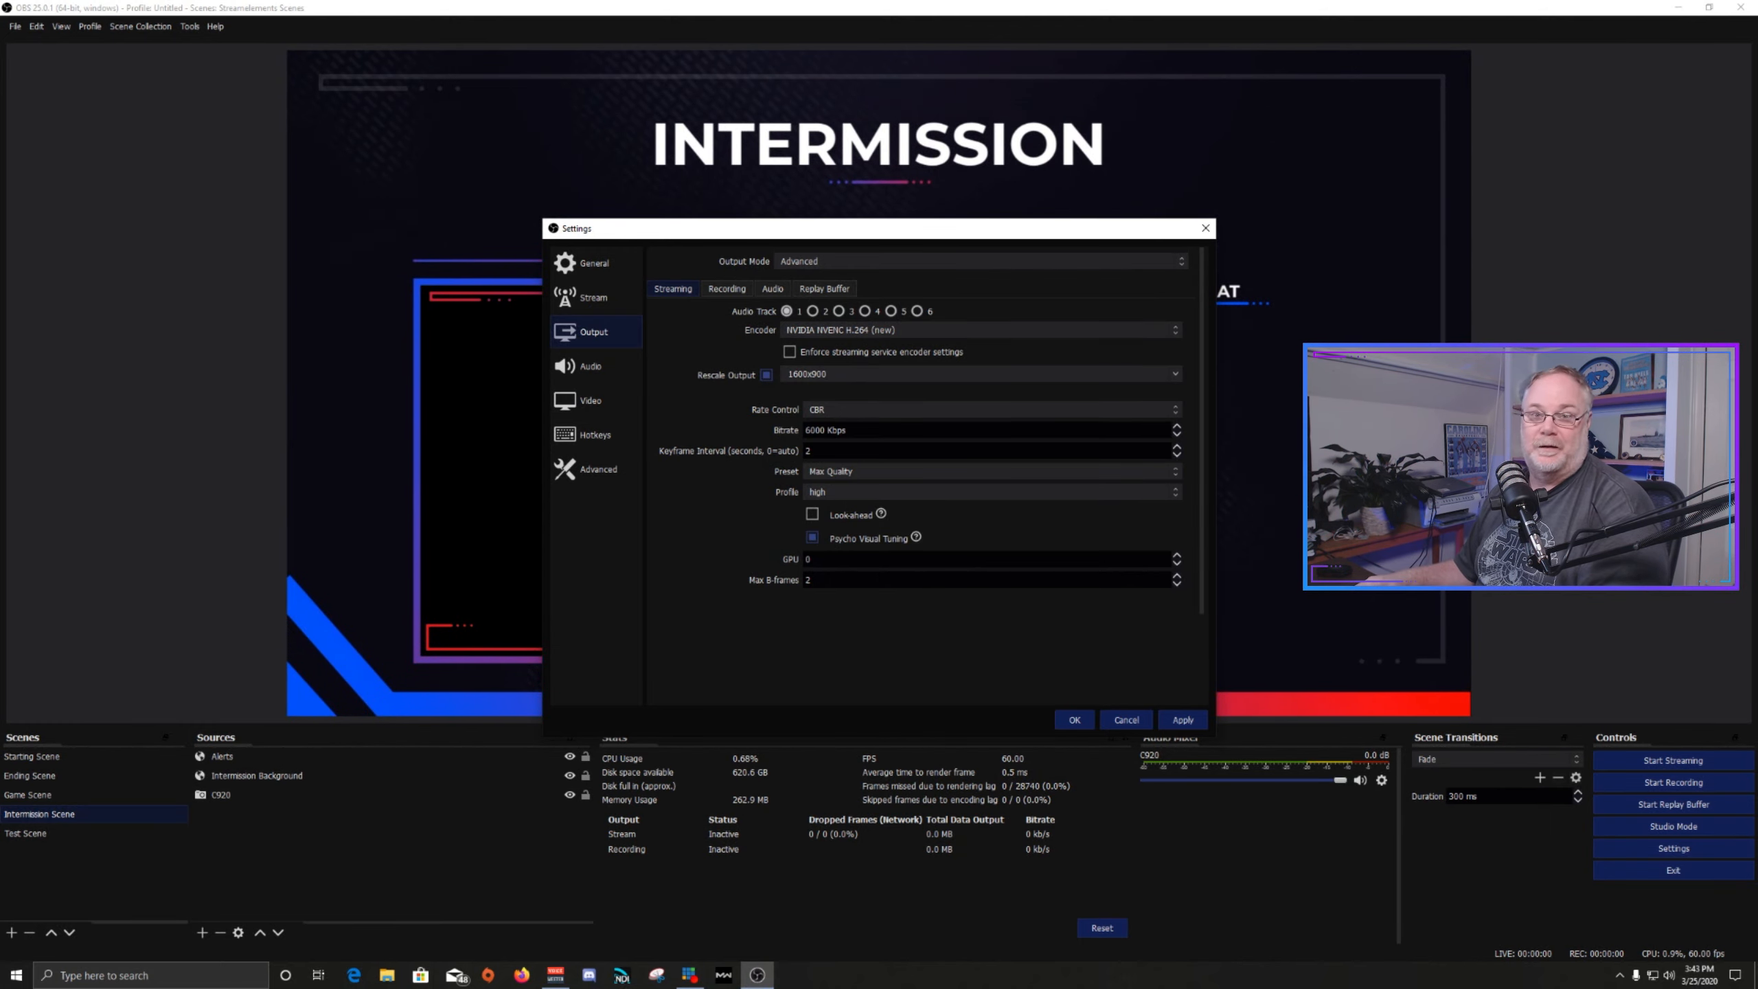
{"action": "mouse_move", "coordinate": [915, 537]}
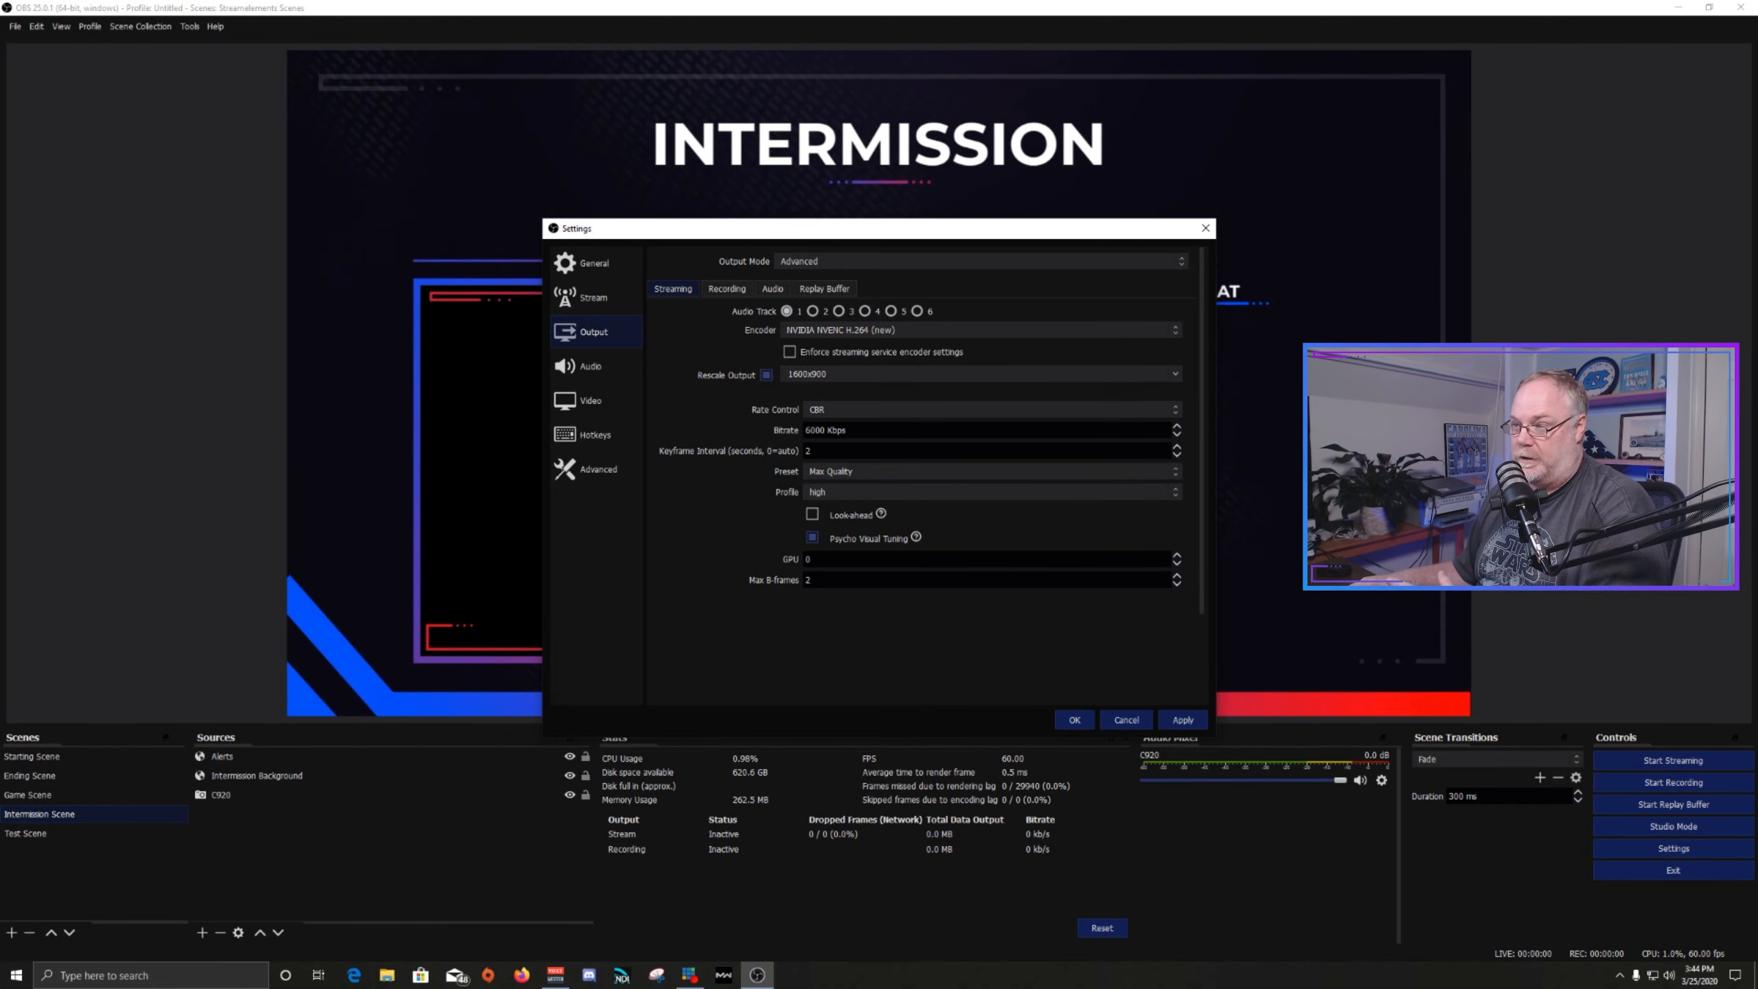
Try GPU number 1 for the NVENC encoder and set it back to 0.
{"action": "left_click", "coordinate": [1177, 555]}
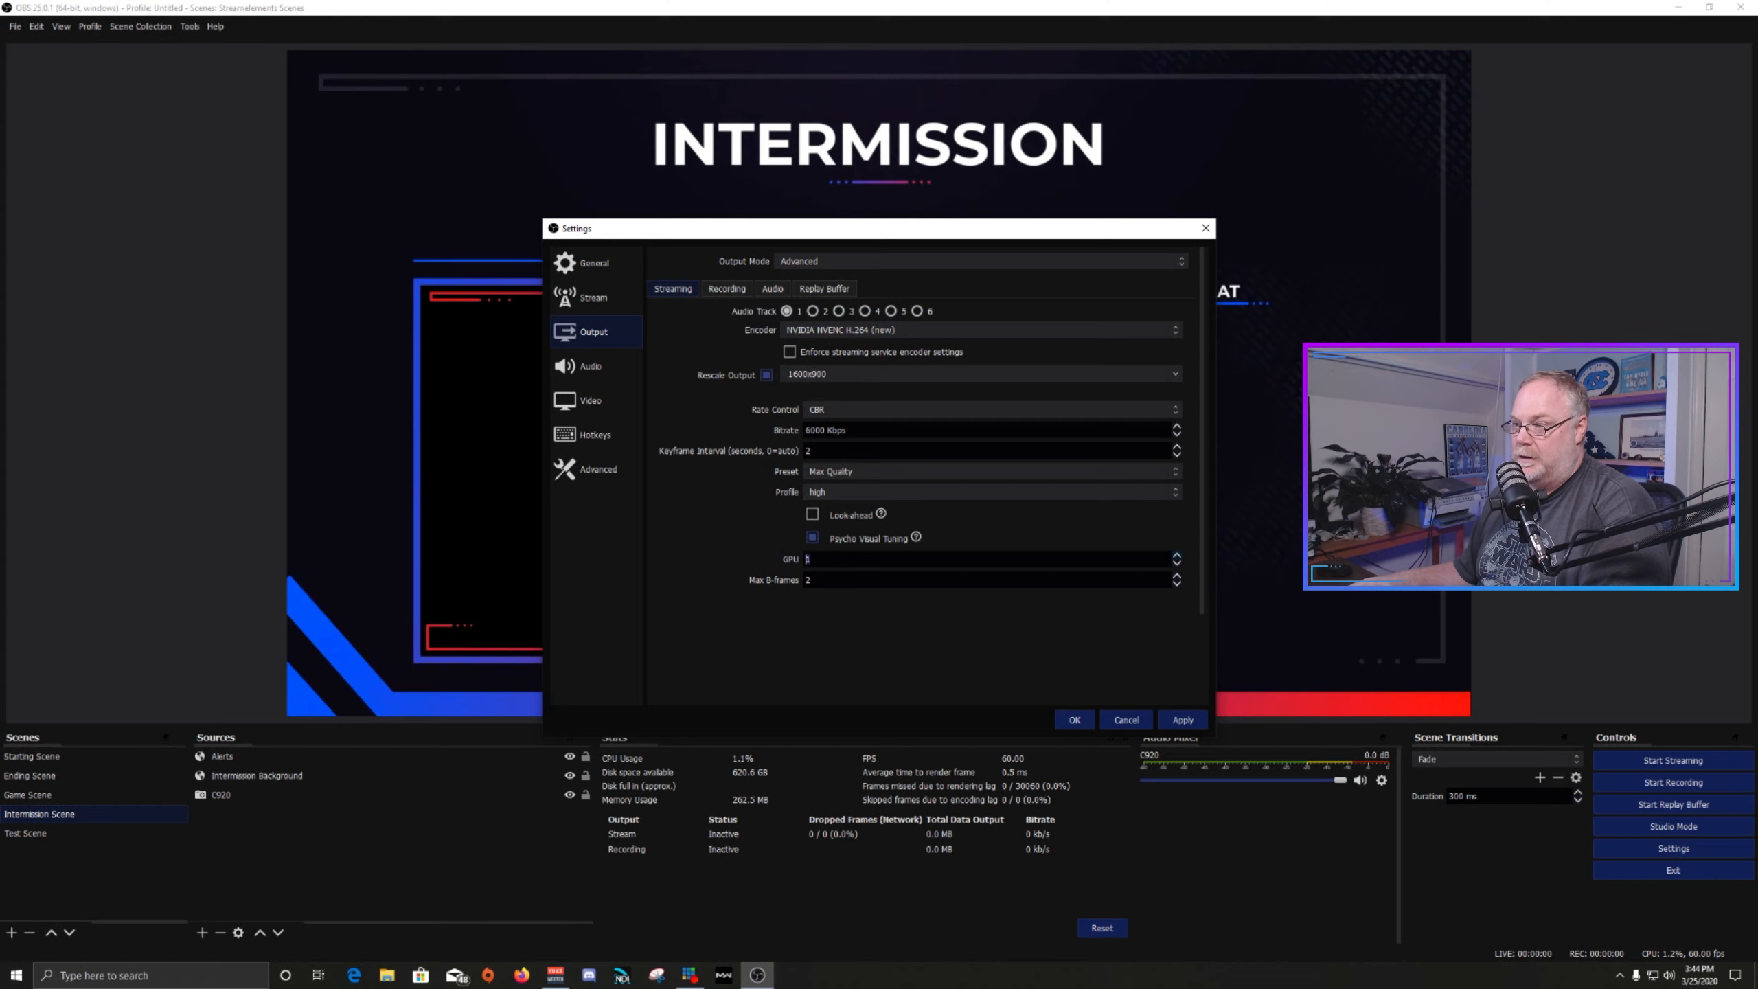
{"action": "left_click", "coordinate": [1177, 555]}
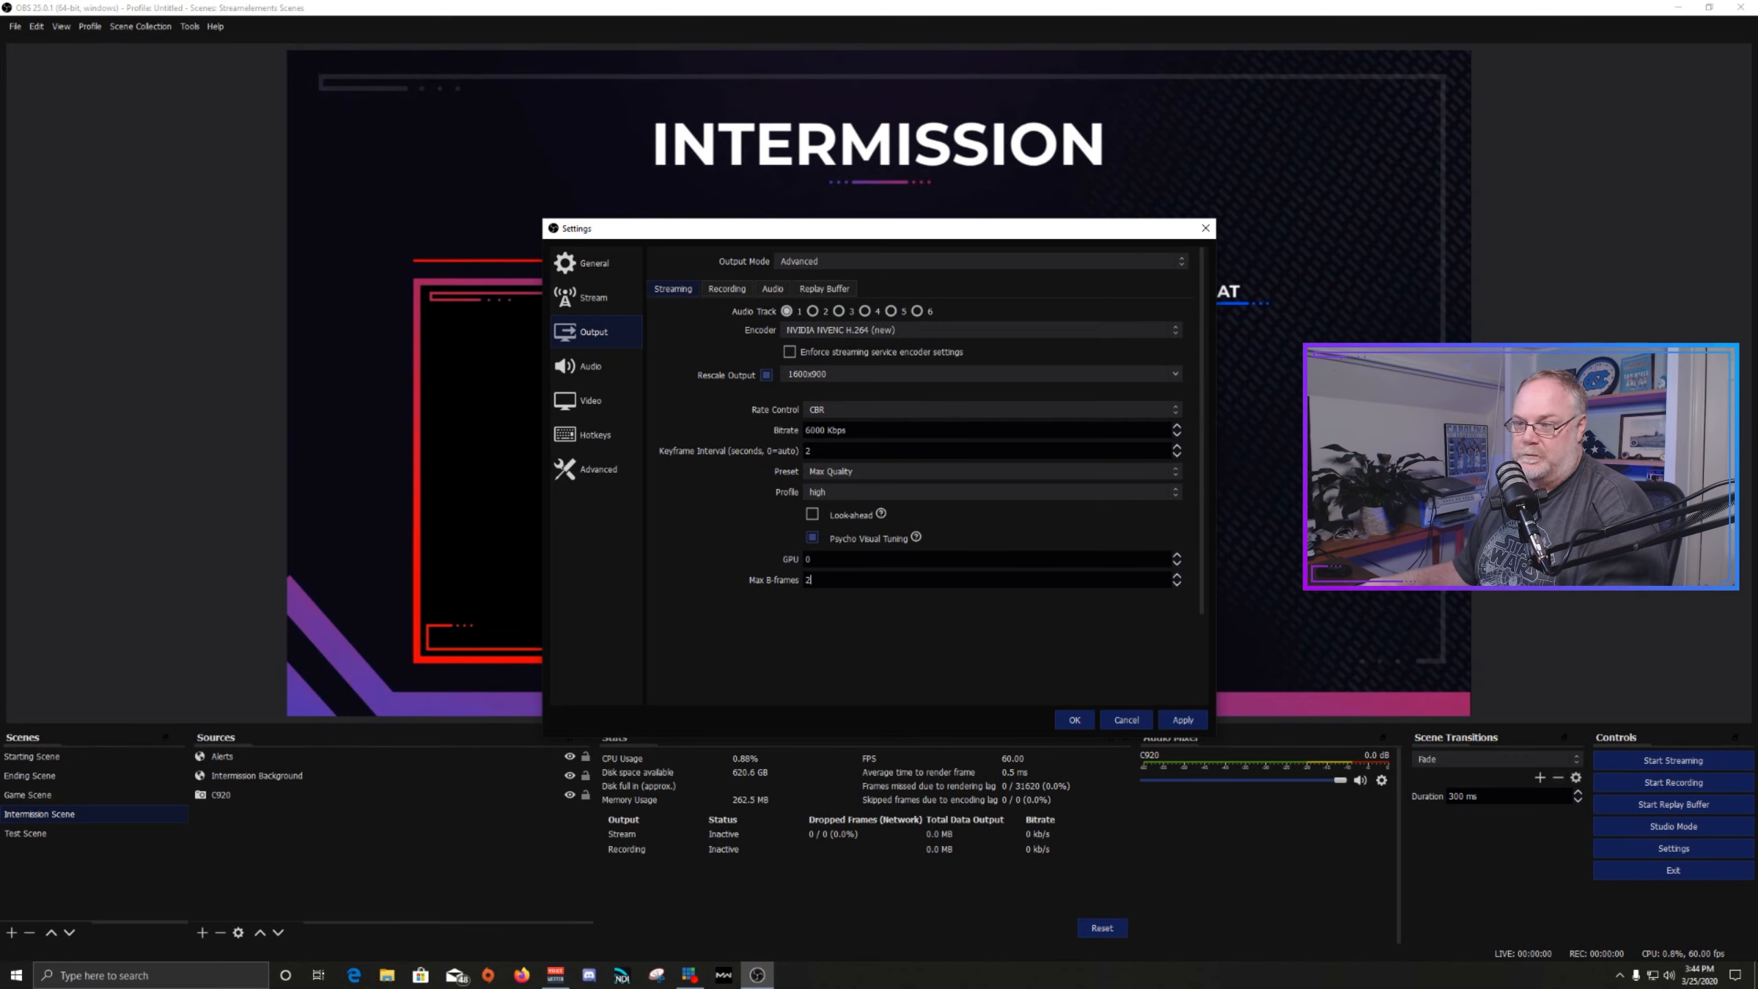
{"action": "left_click", "coordinate": [811, 559]}
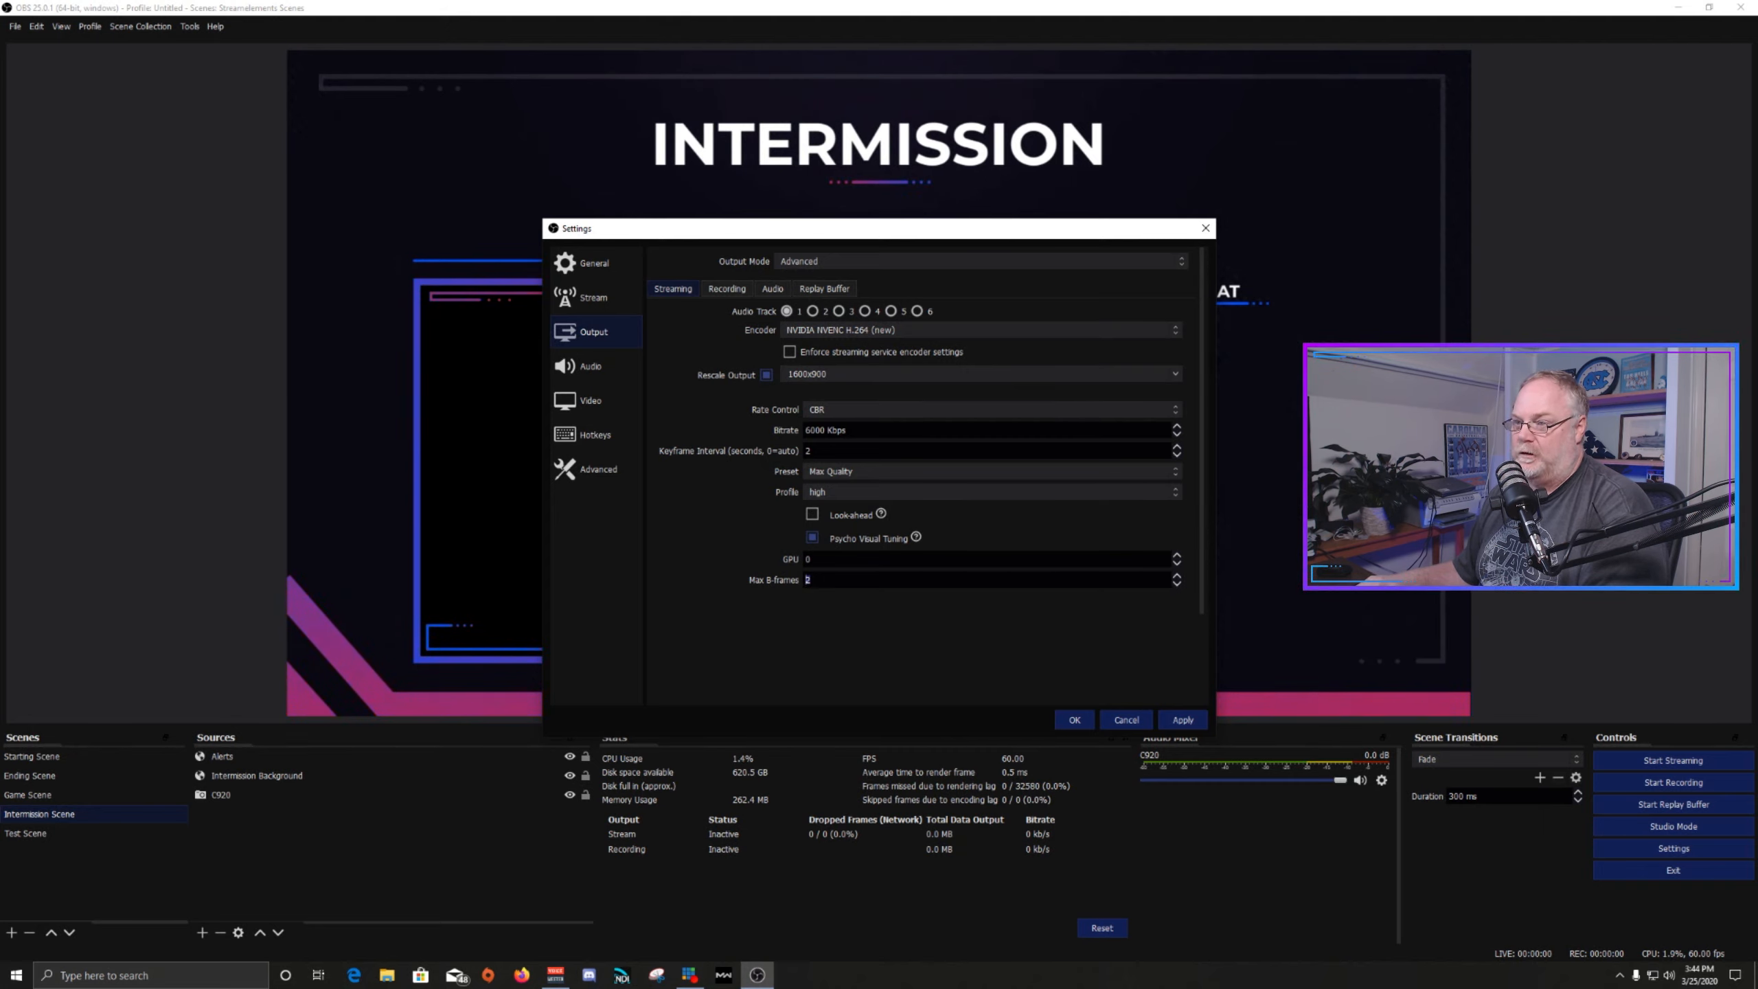
Try the Quality preset for the NVENC encoder and set it back to Max Quality.
{"action": "left_click", "coordinate": [991, 472]}
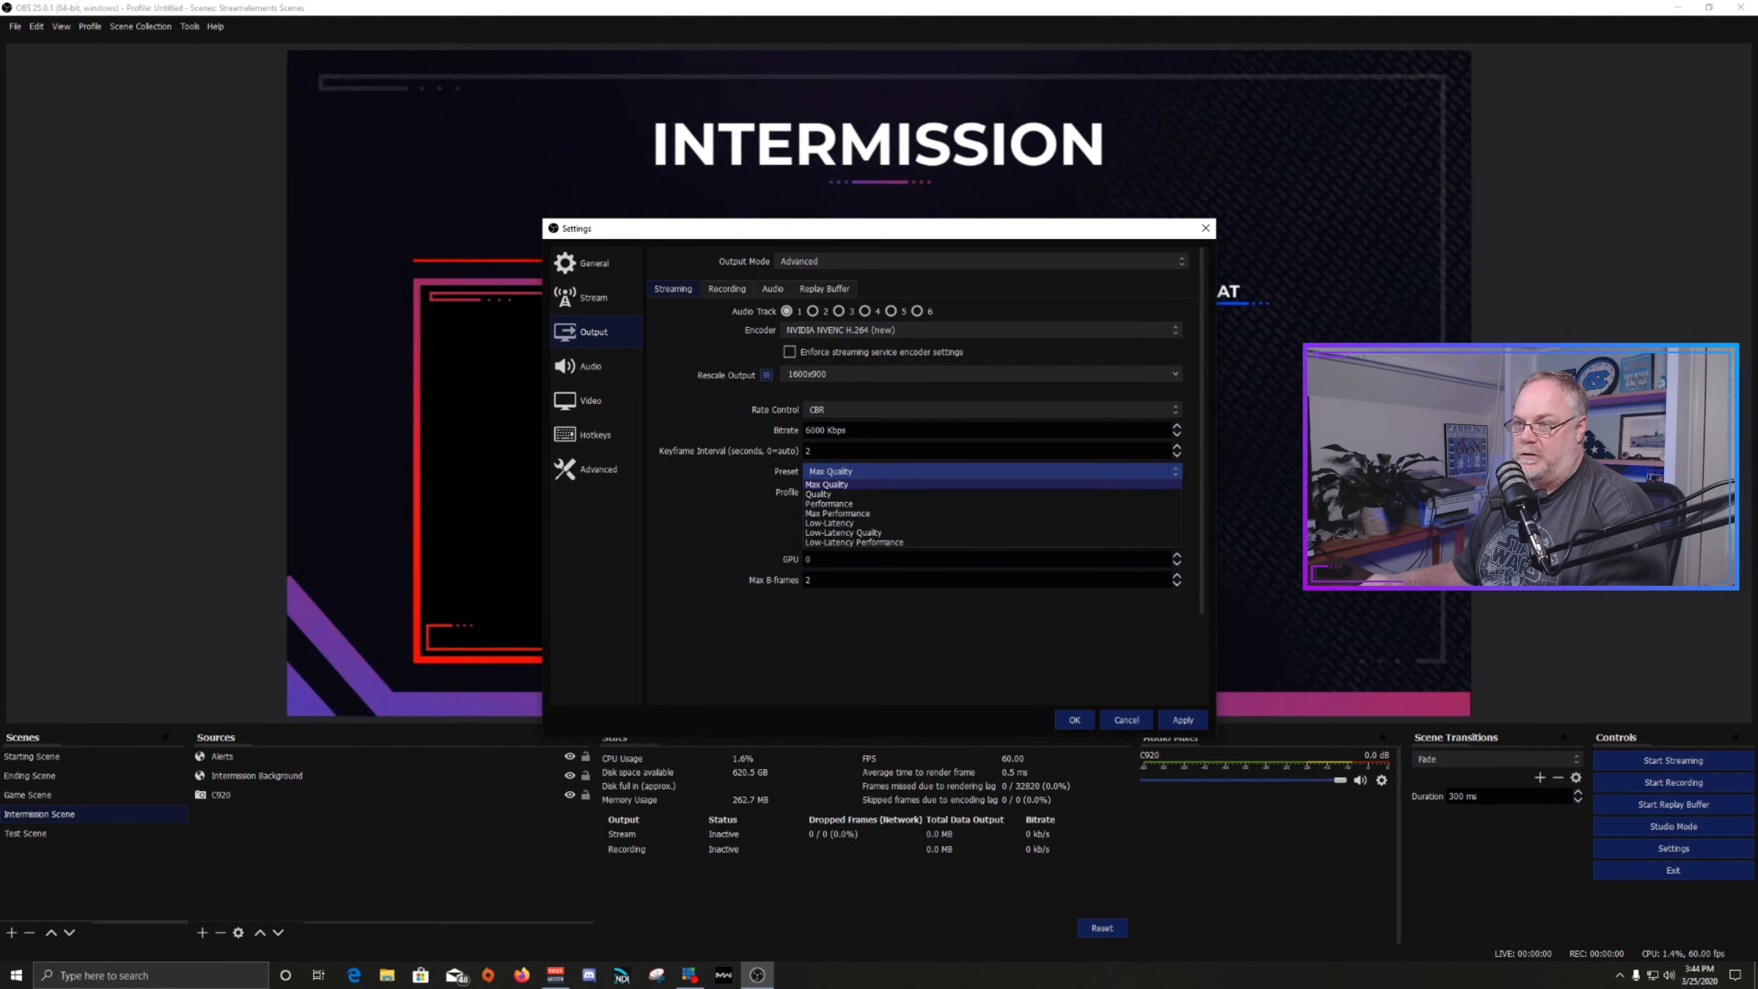
{"action": "left_click", "coordinate": [991, 495]}
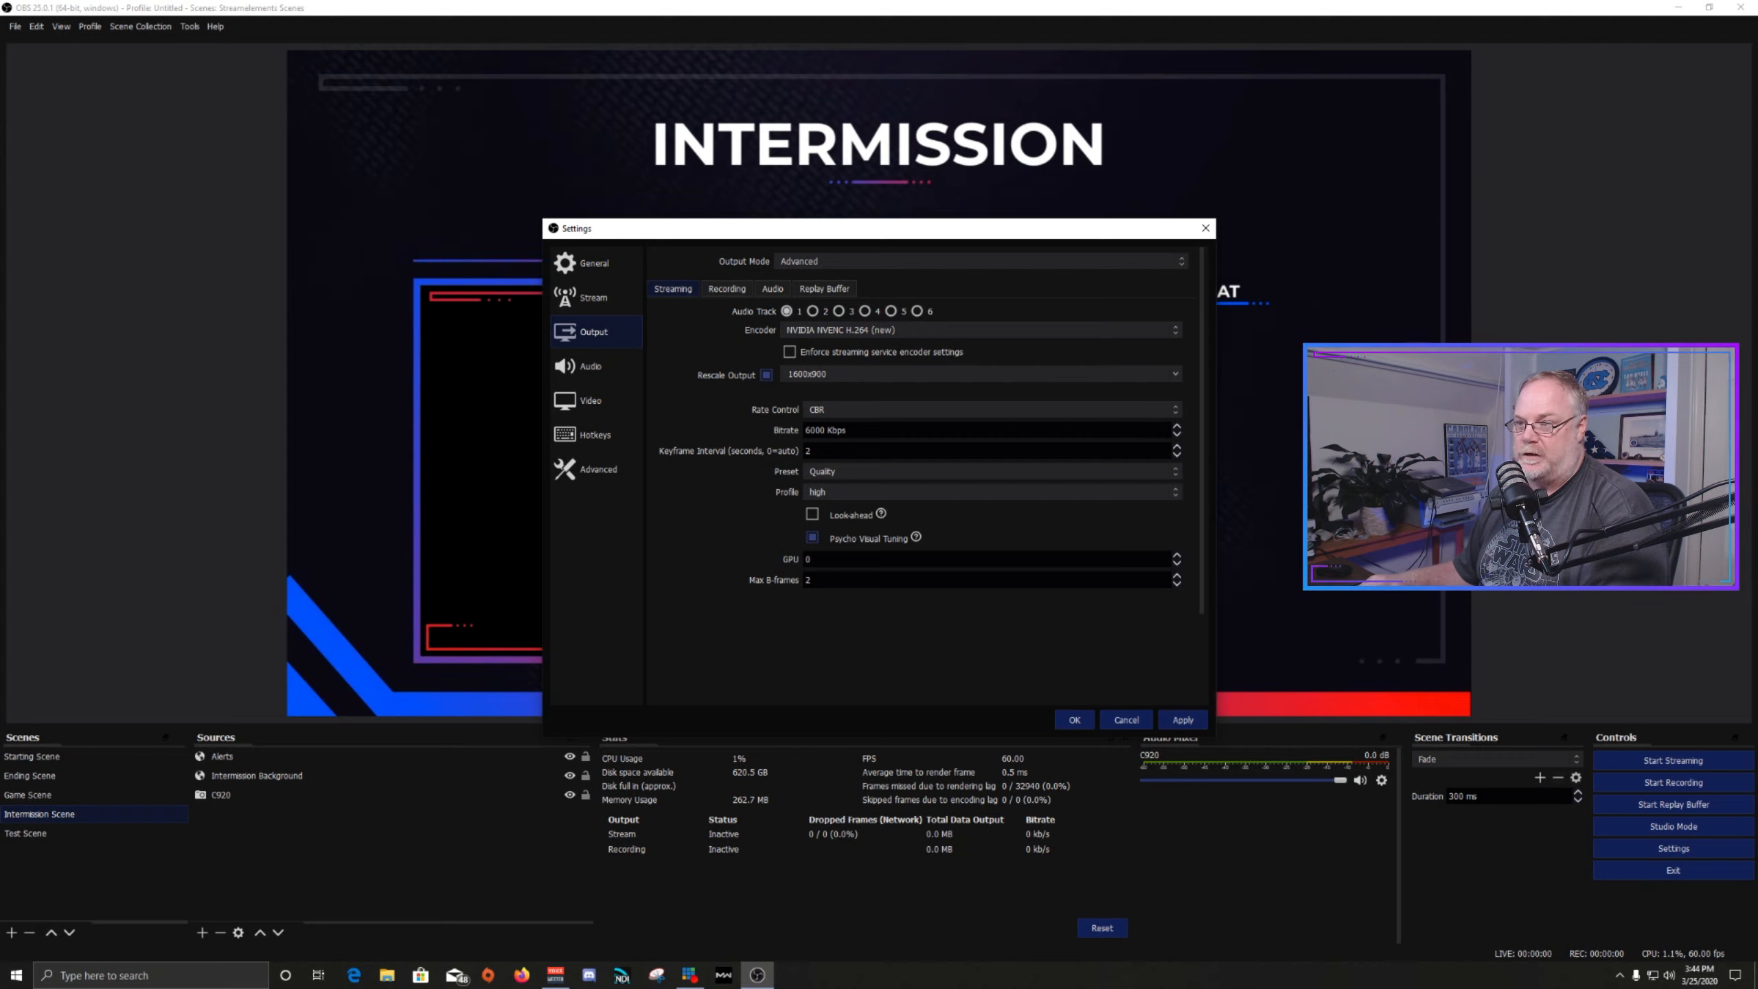
{"action": "left_click", "coordinate": [991, 471]}
{"action": "left_click", "coordinate": [991, 462]}
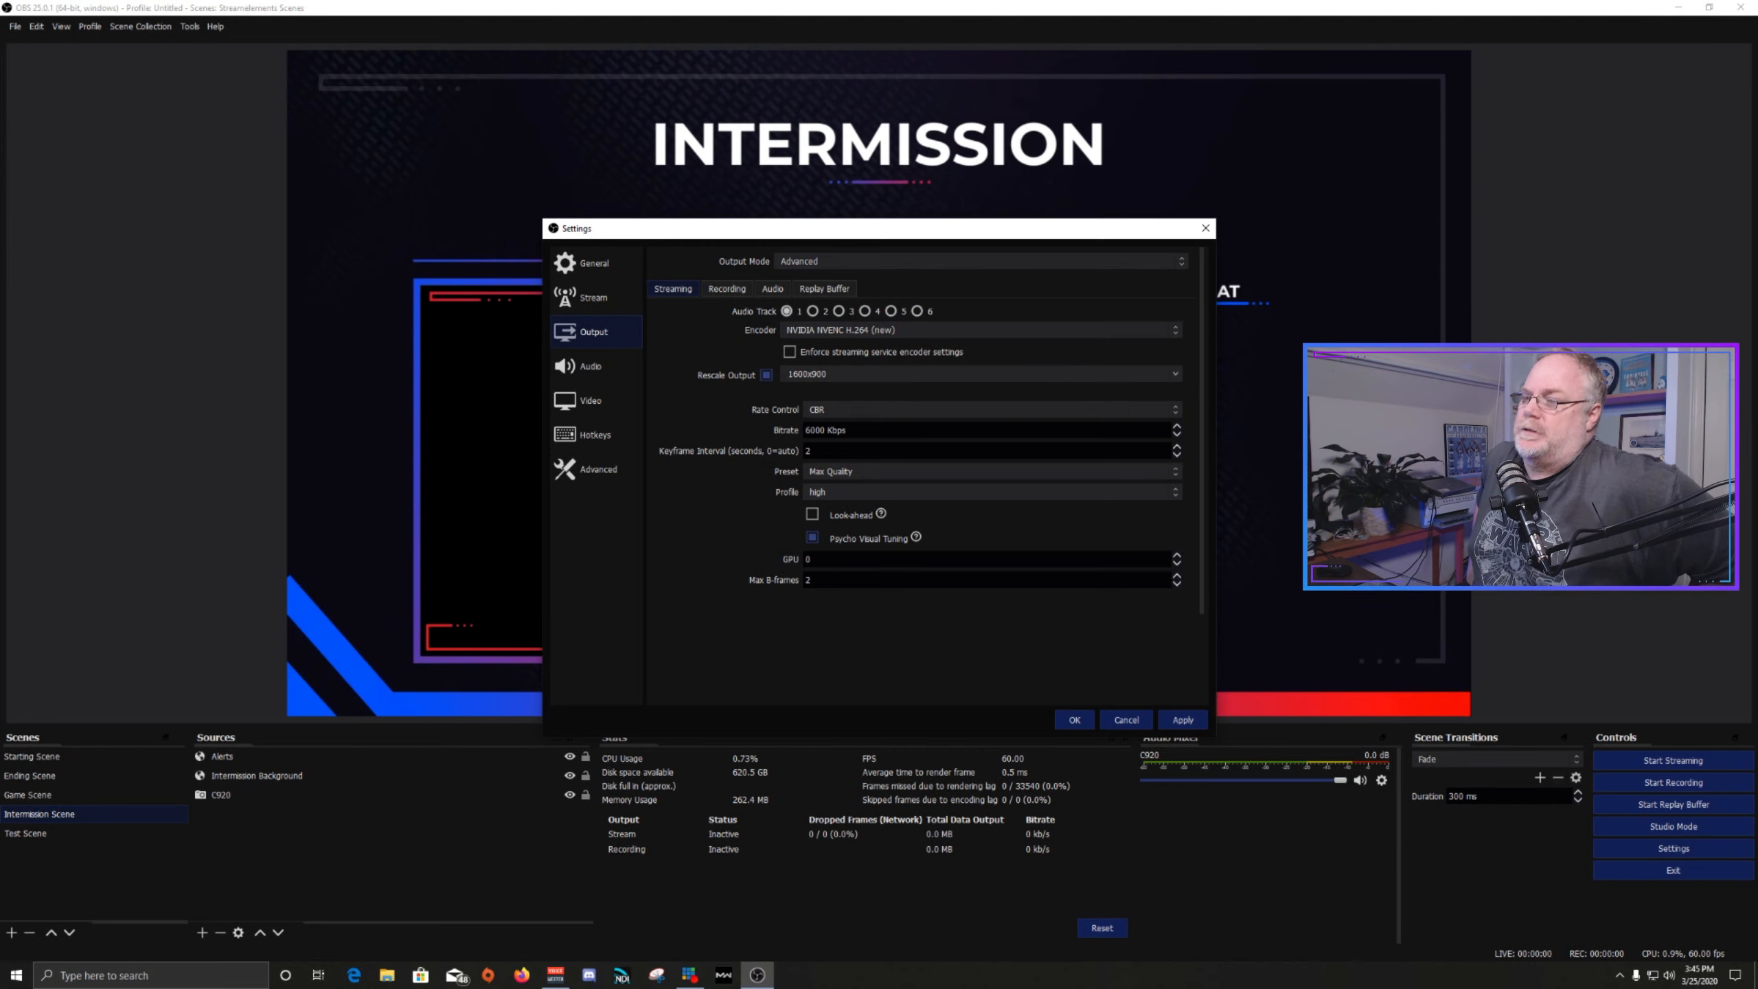
Set the output (scaled) resolution in the video settings to 1600x900.
{"action": "left_click", "coordinate": [591, 401]}
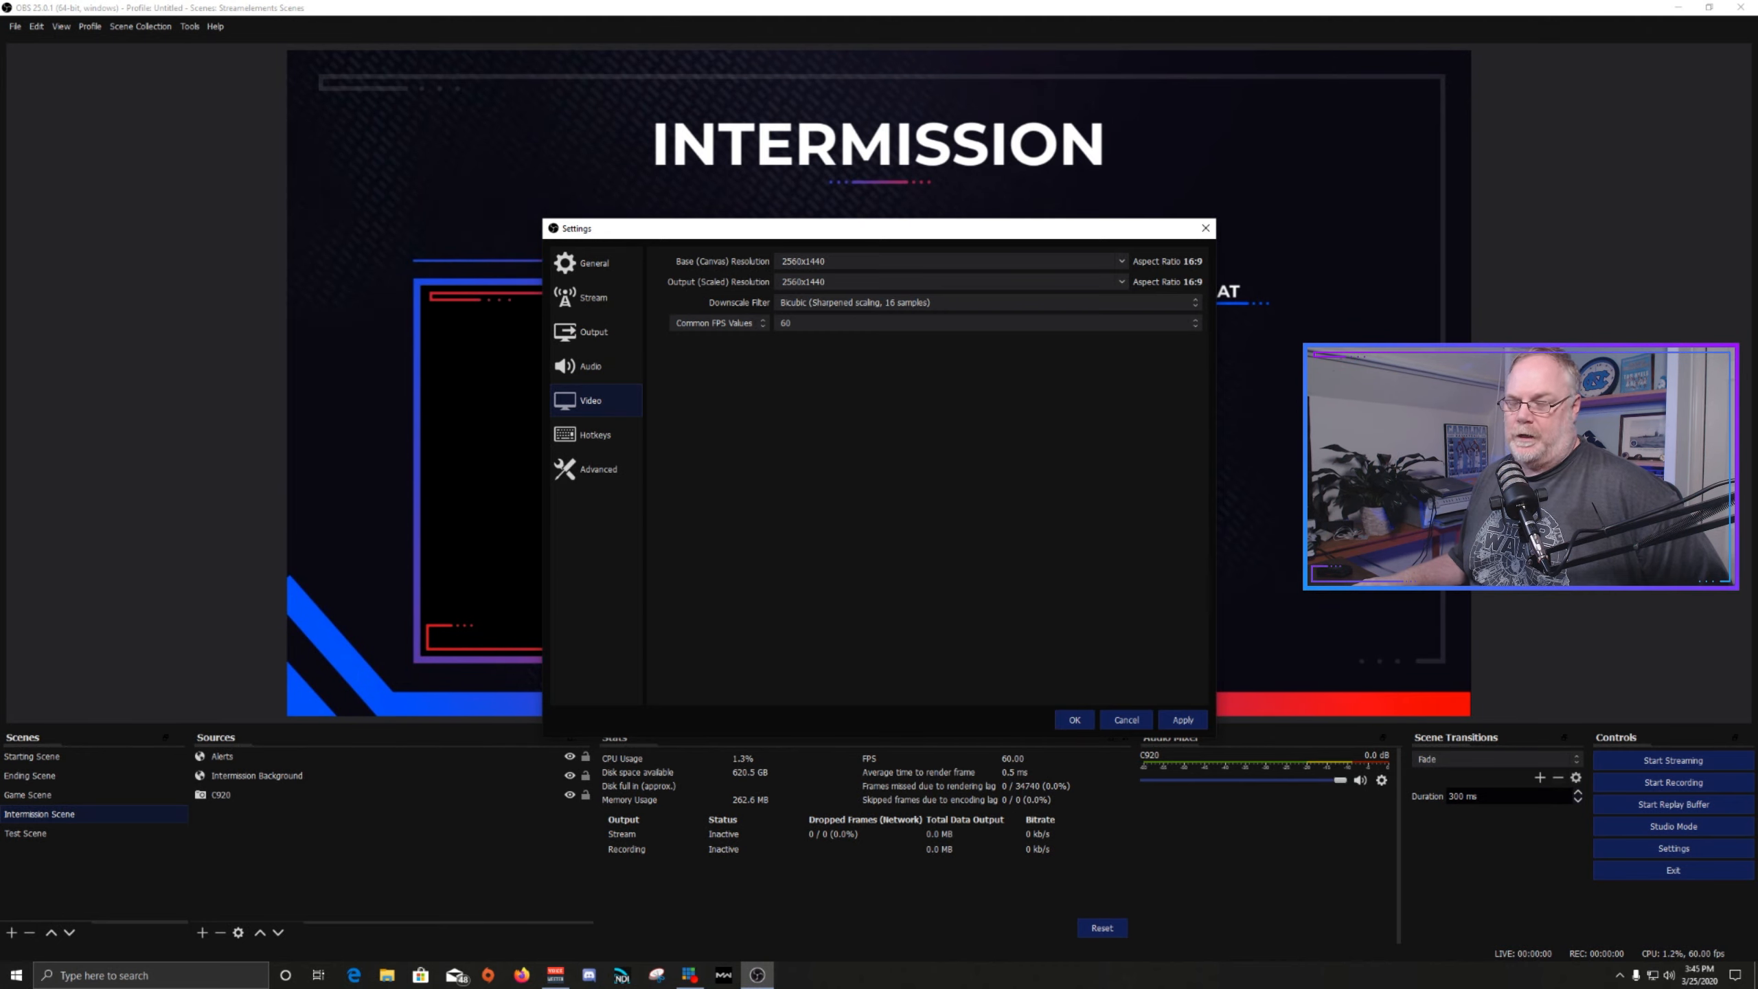
{"action": "left_click", "coordinate": [595, 332]}
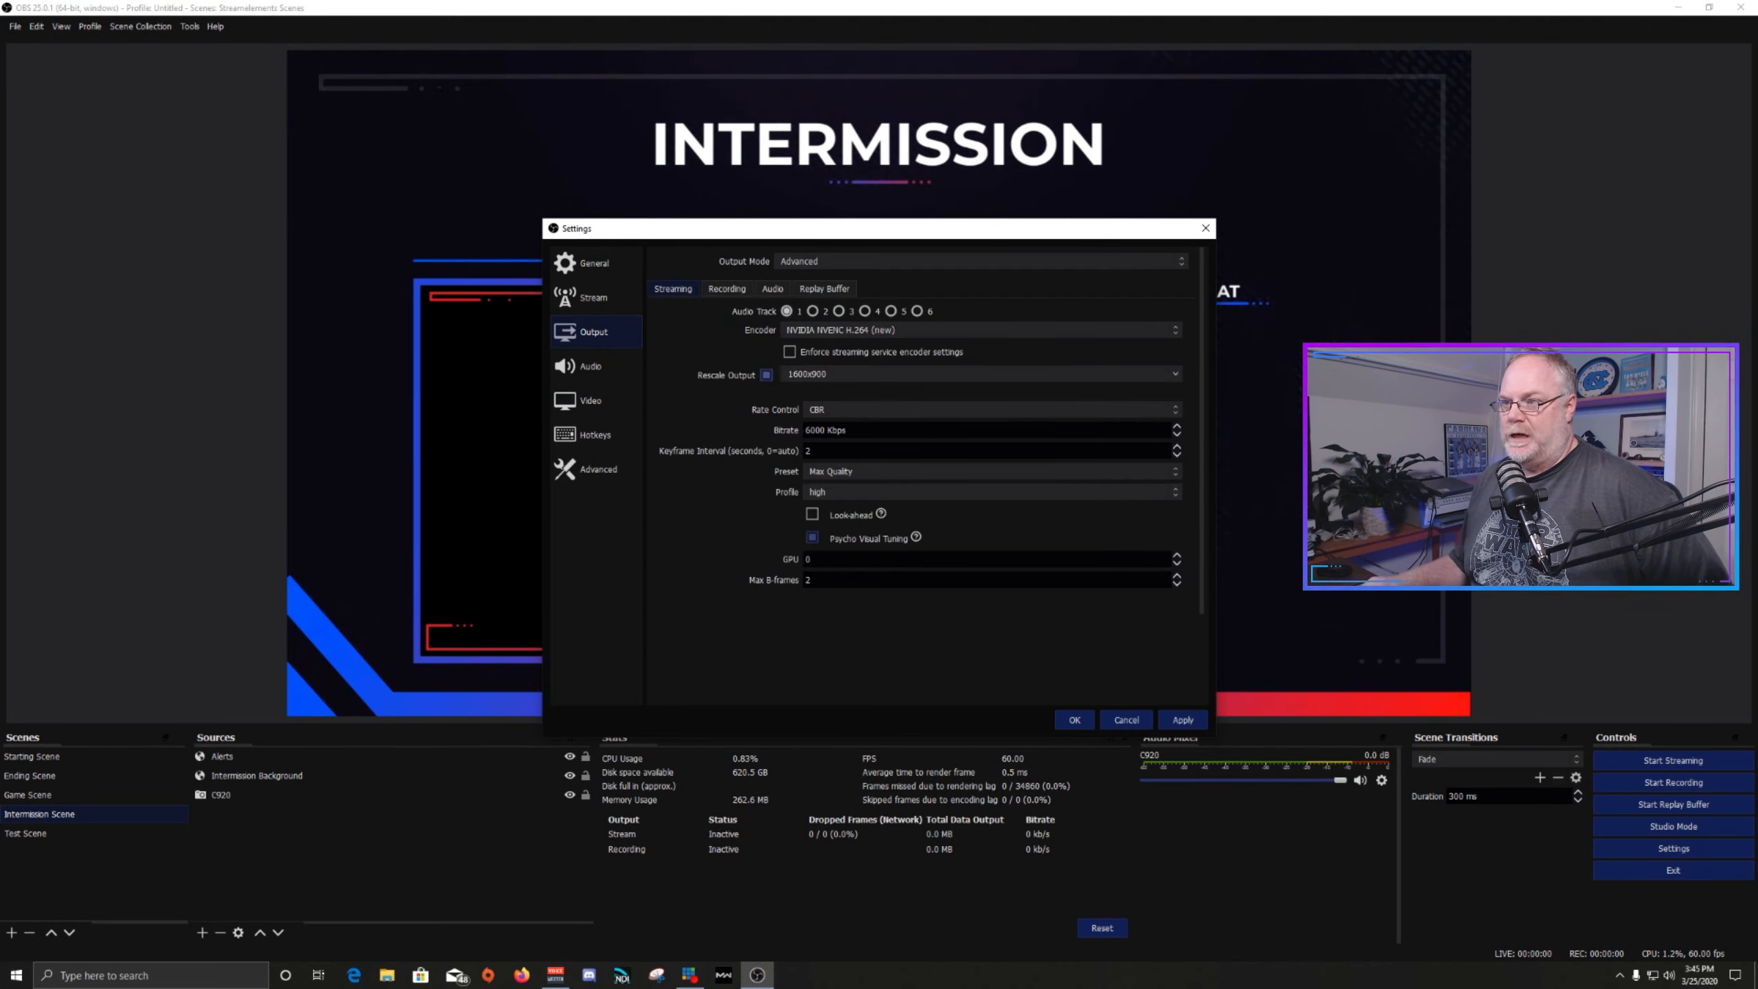
{"action": "left_click", "coordinate": [592, 400]}
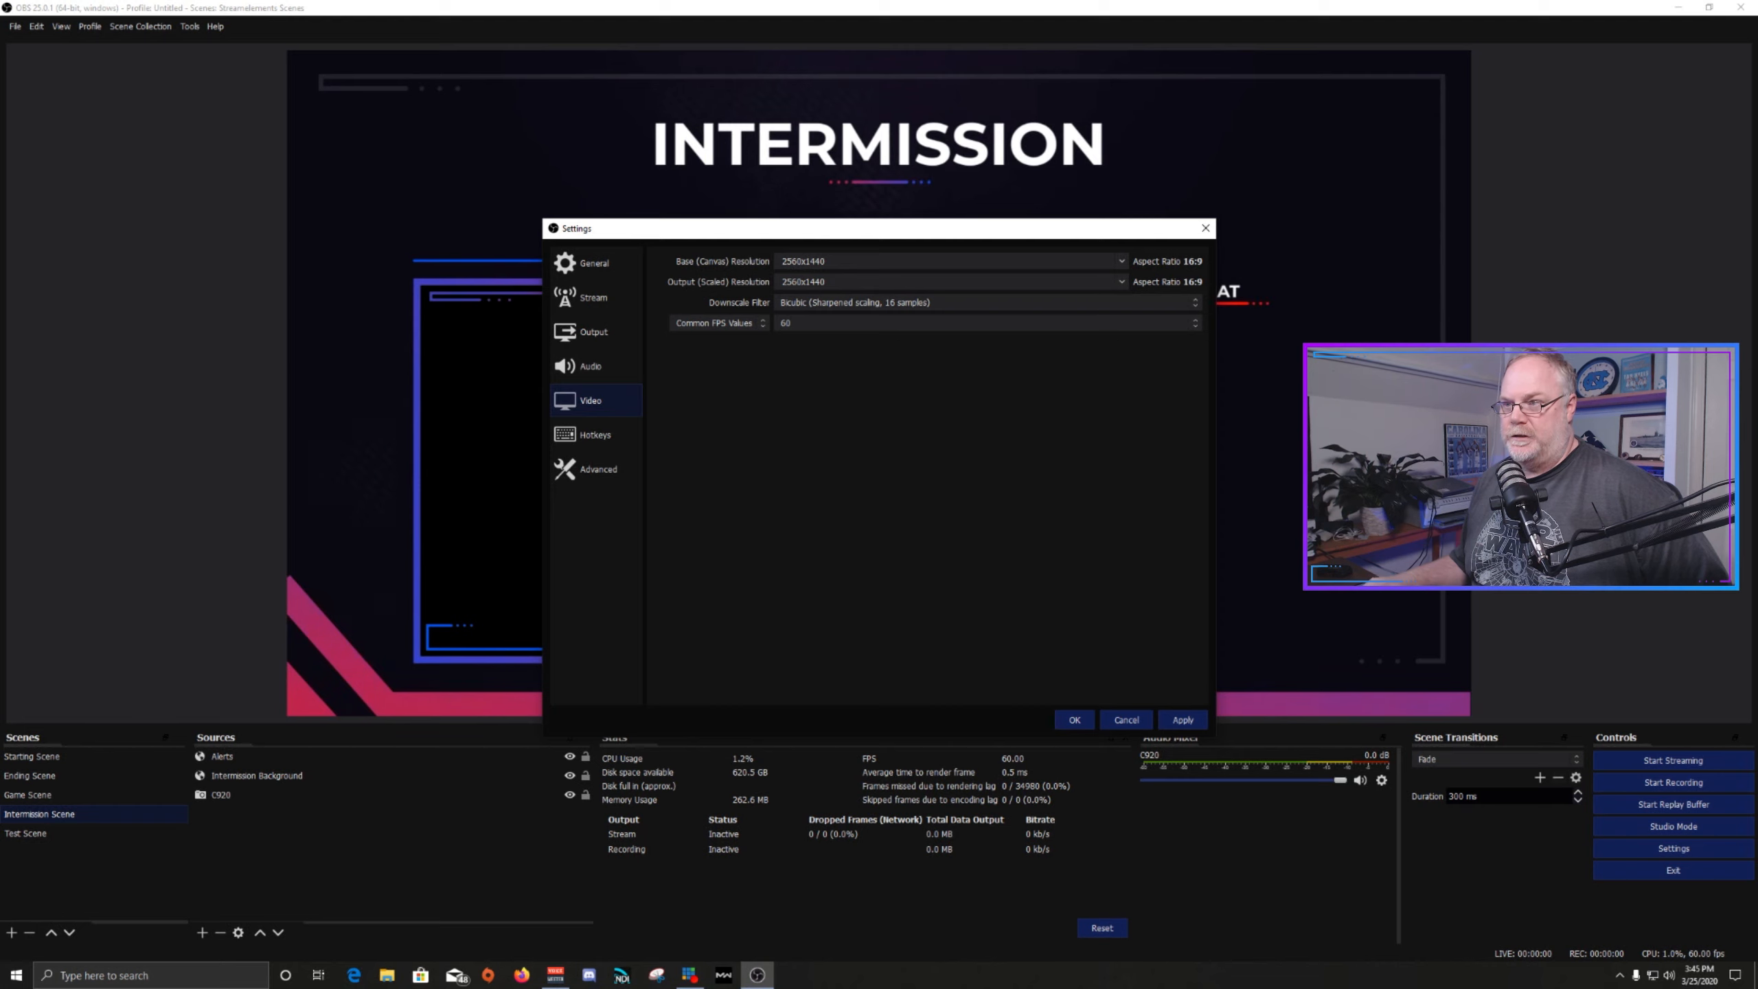
{"action": "left_click", "coordinate": [948, 281]}
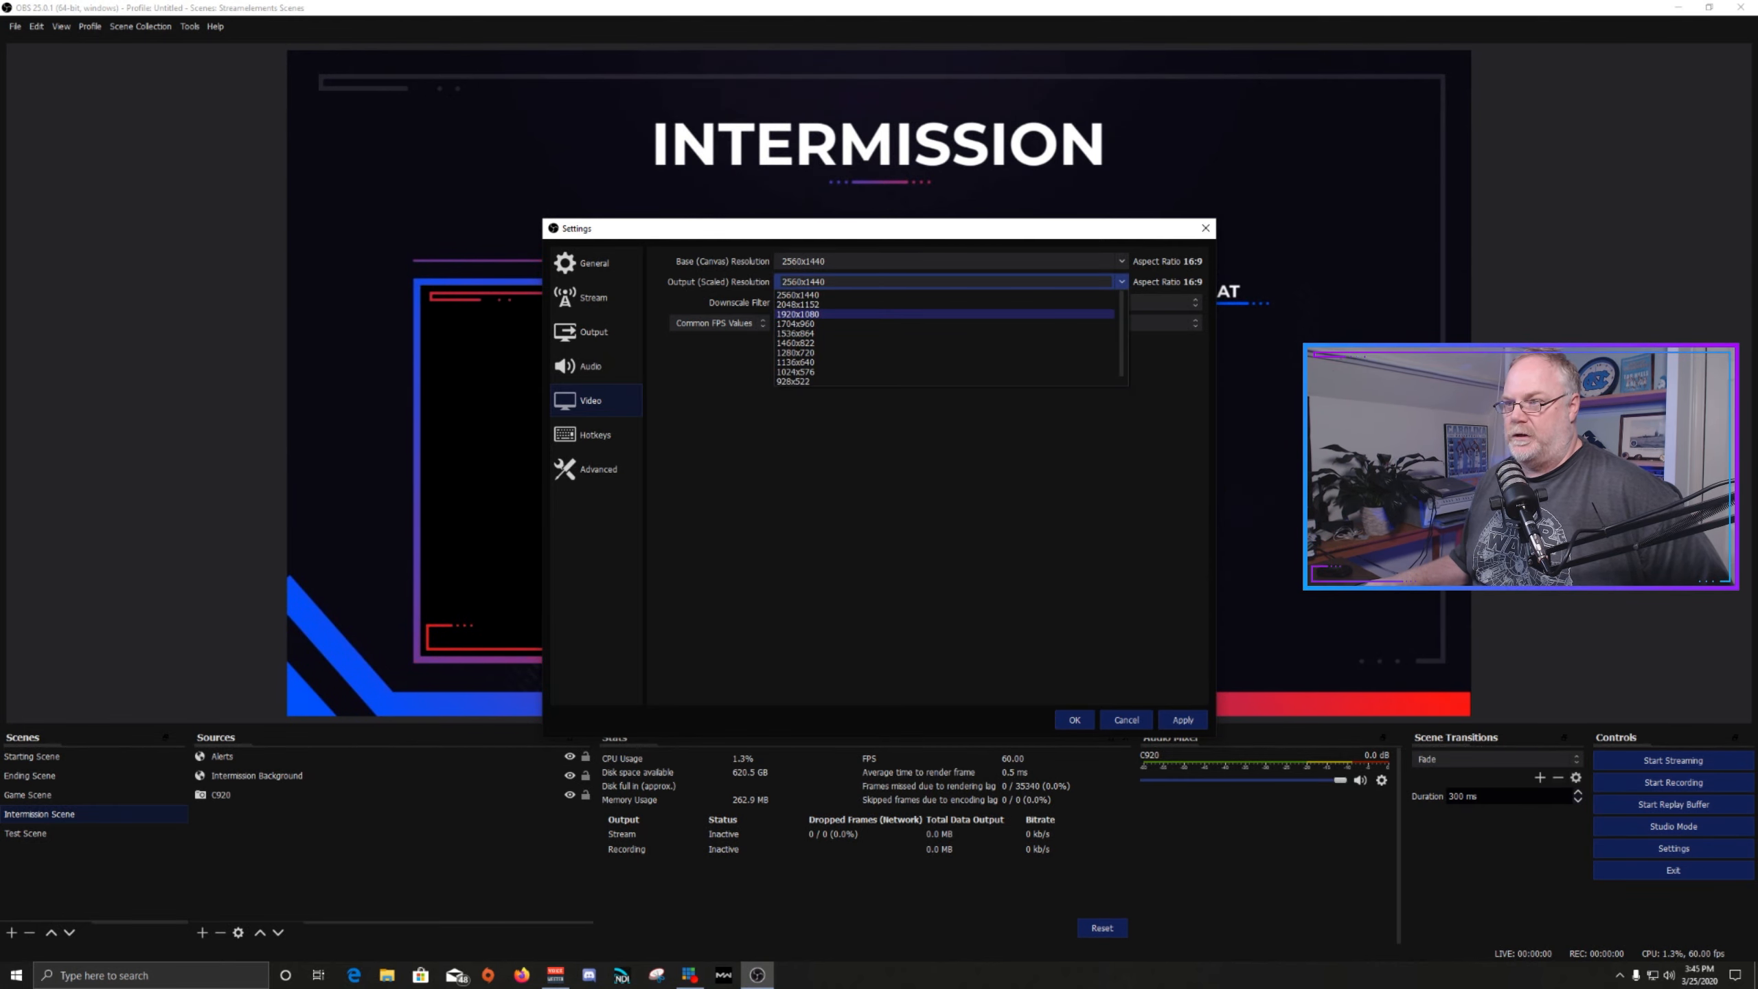
{"action": "key", "text": "Escape"}
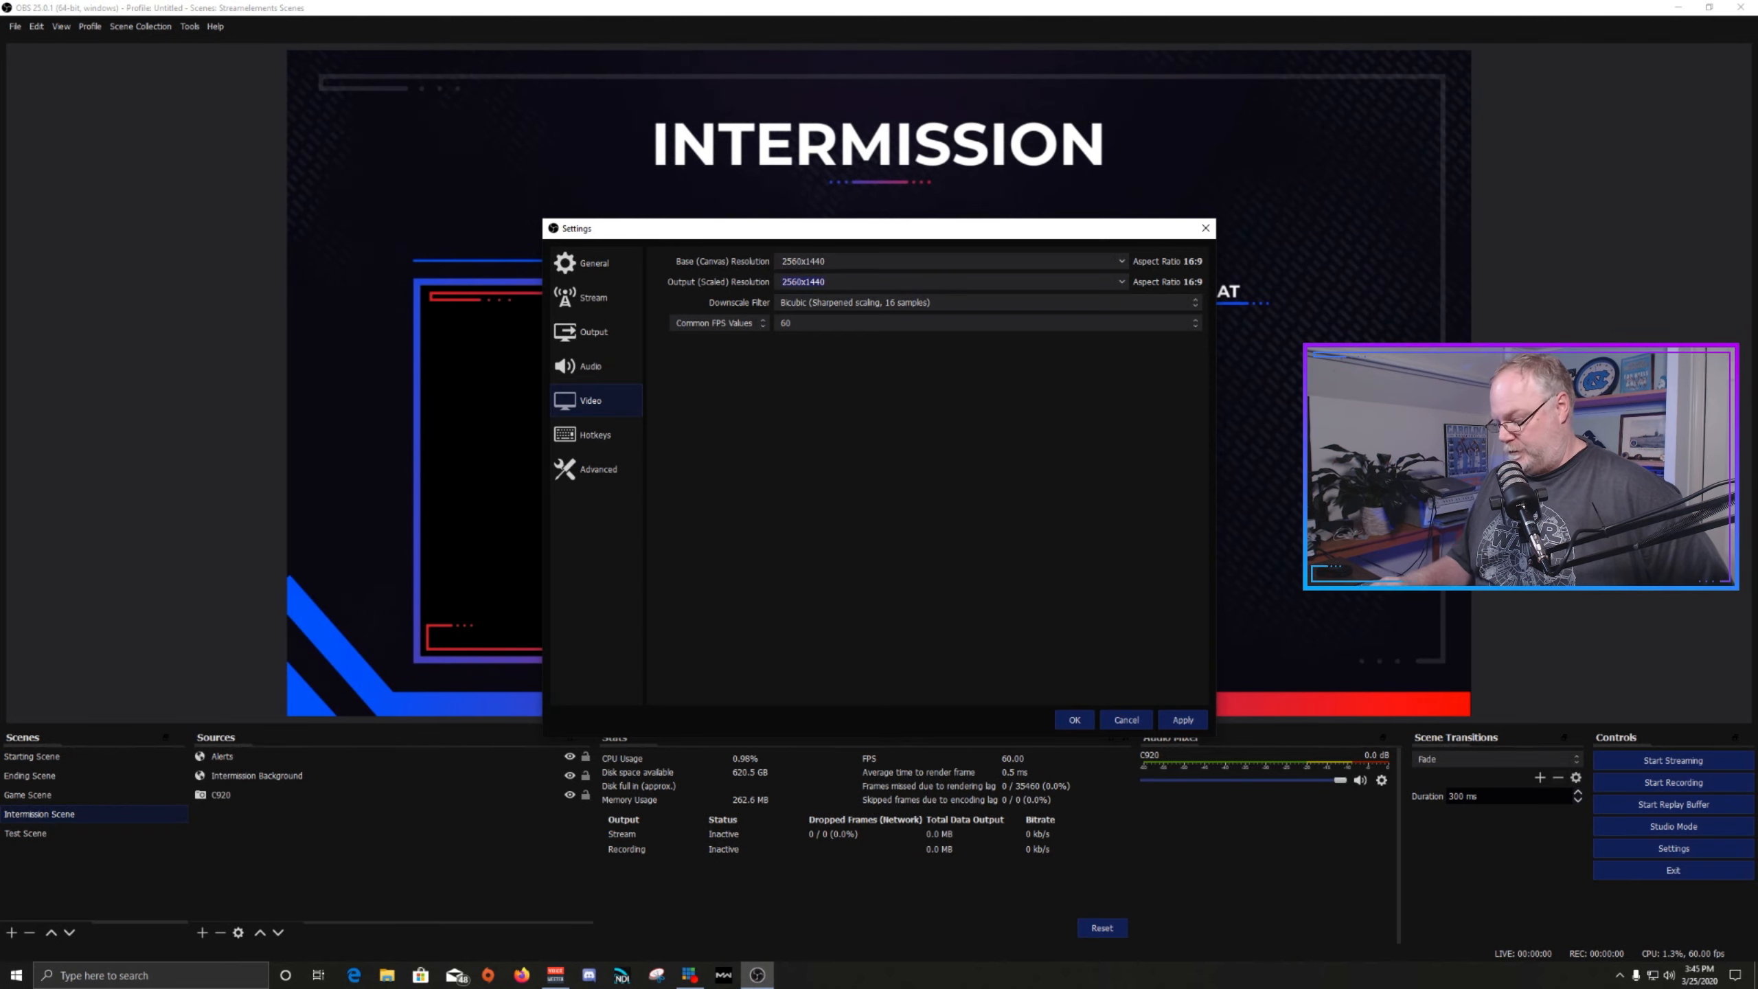
{"action": "type", "text": "1600"}
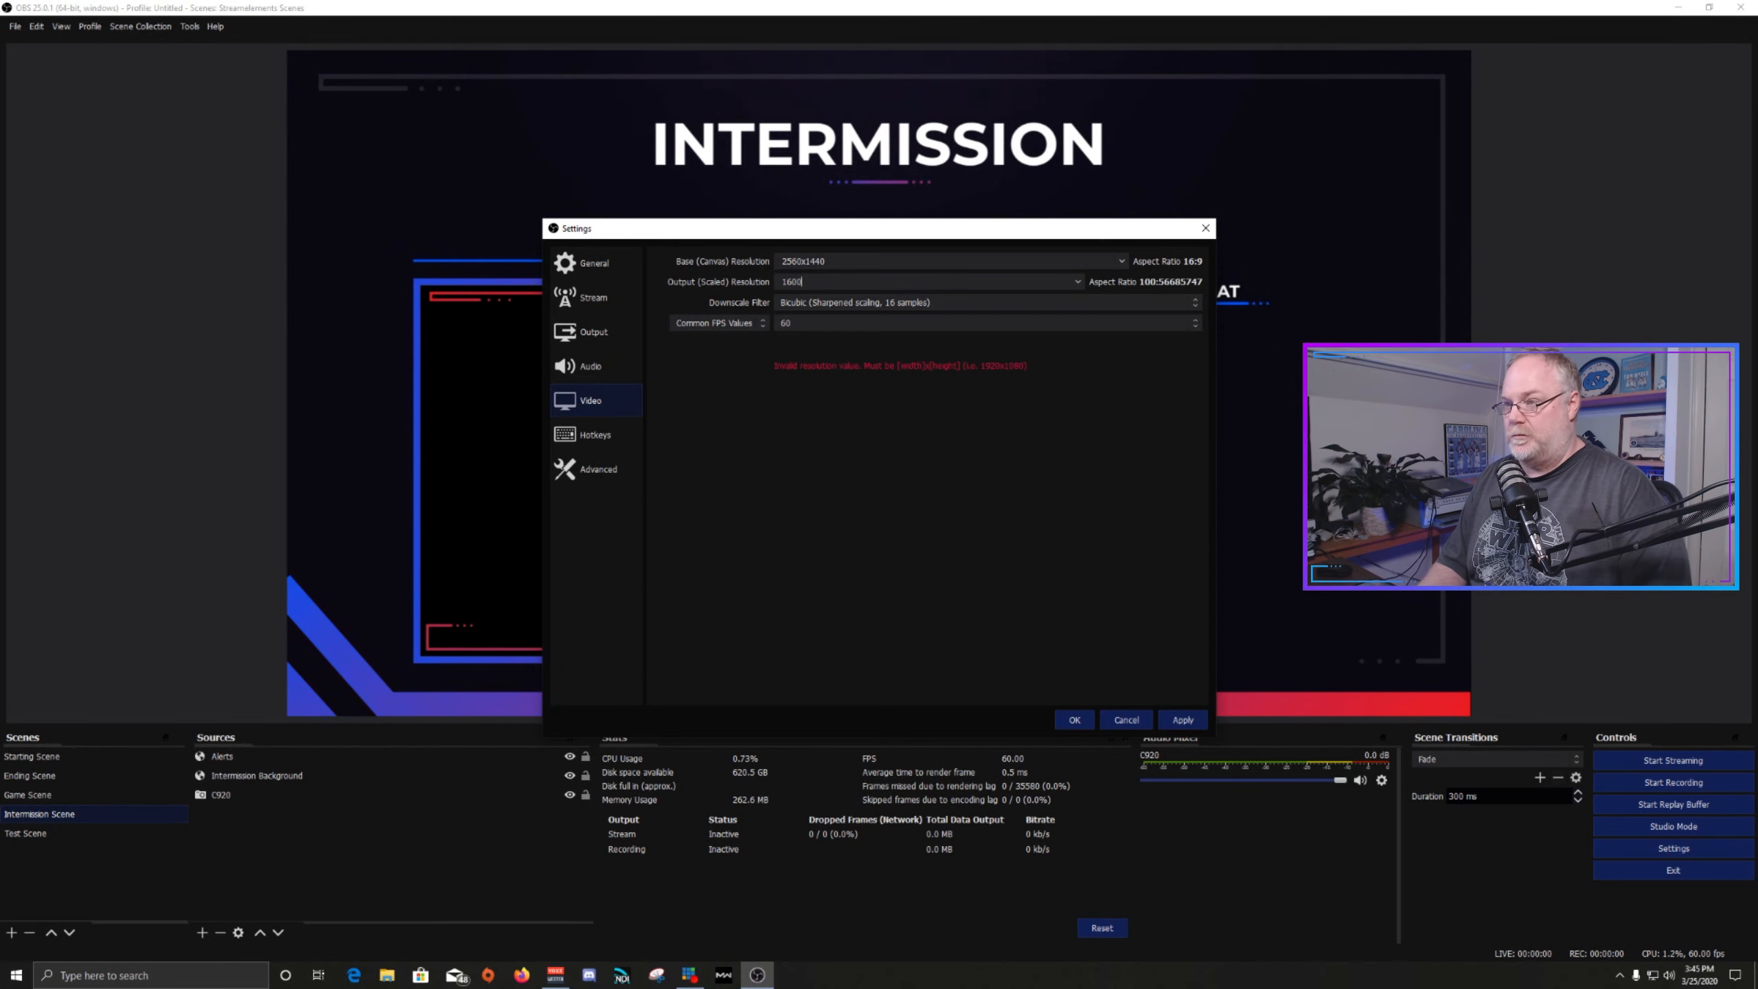
{"action": "type", "text": "x900"}
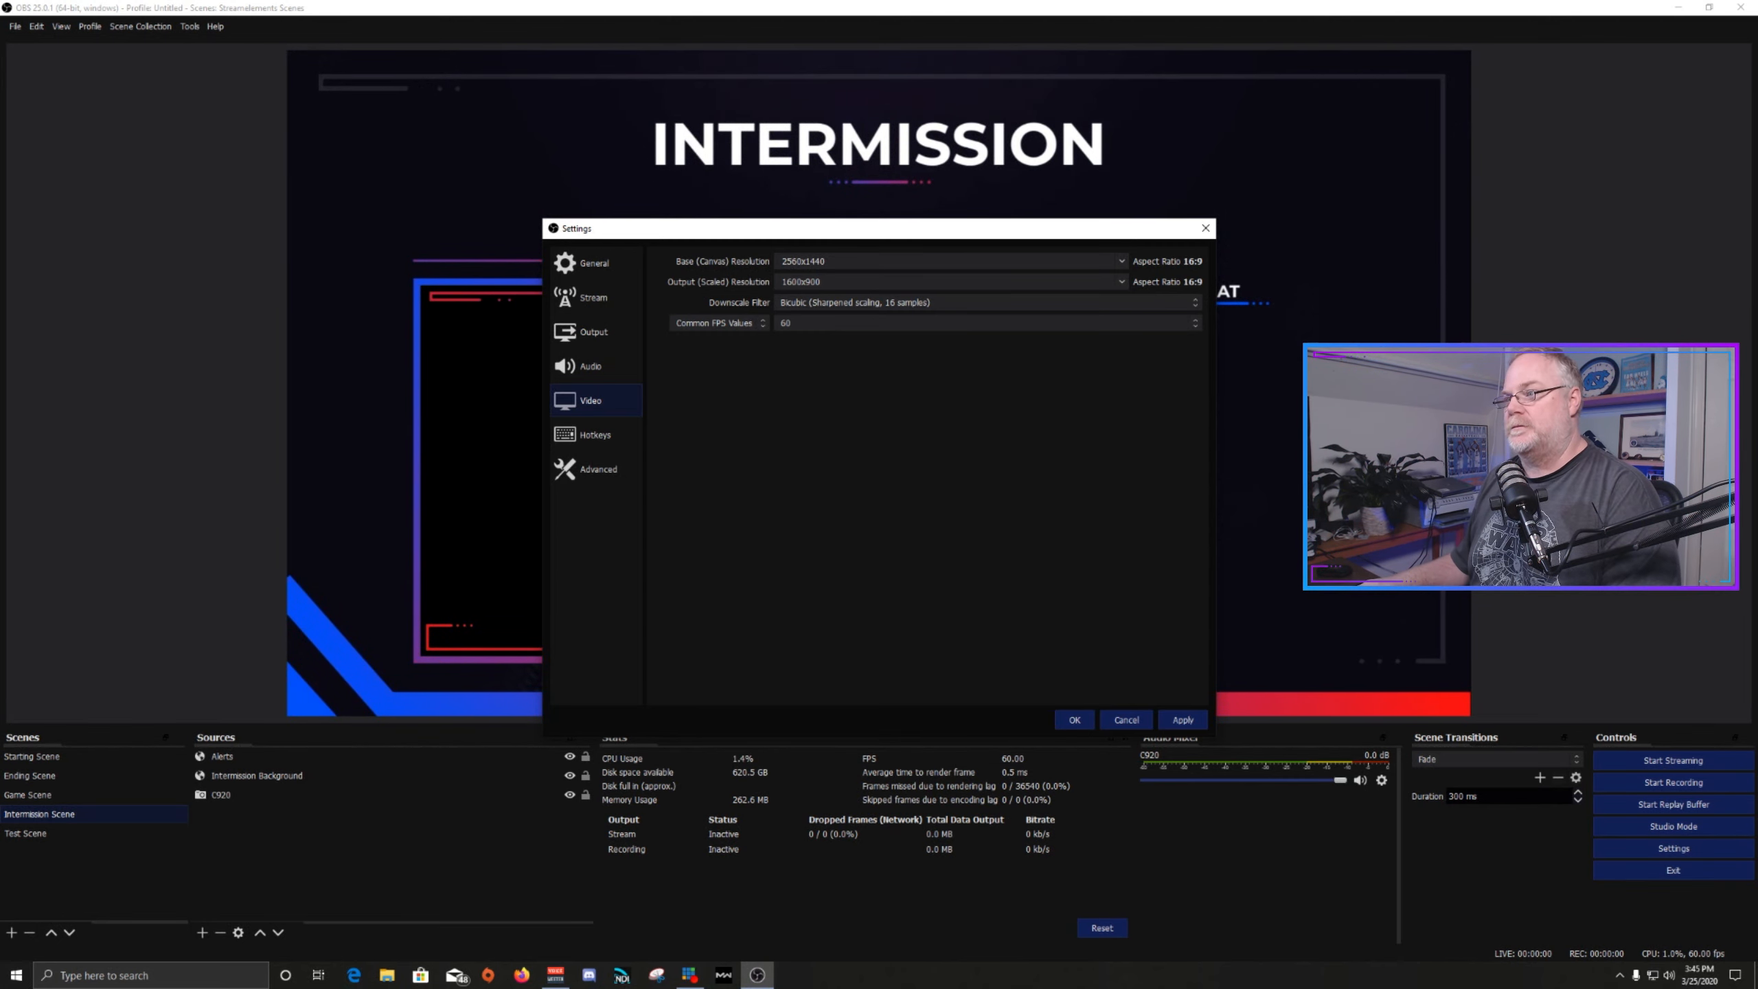
Review the downscale filter choices and select Bicubic (Sharpened scaling, 16 samples).
{"action": "left_click", "coordinate": [988, 324]}
{"action": "left_click", "coordinate": [988, 302]}
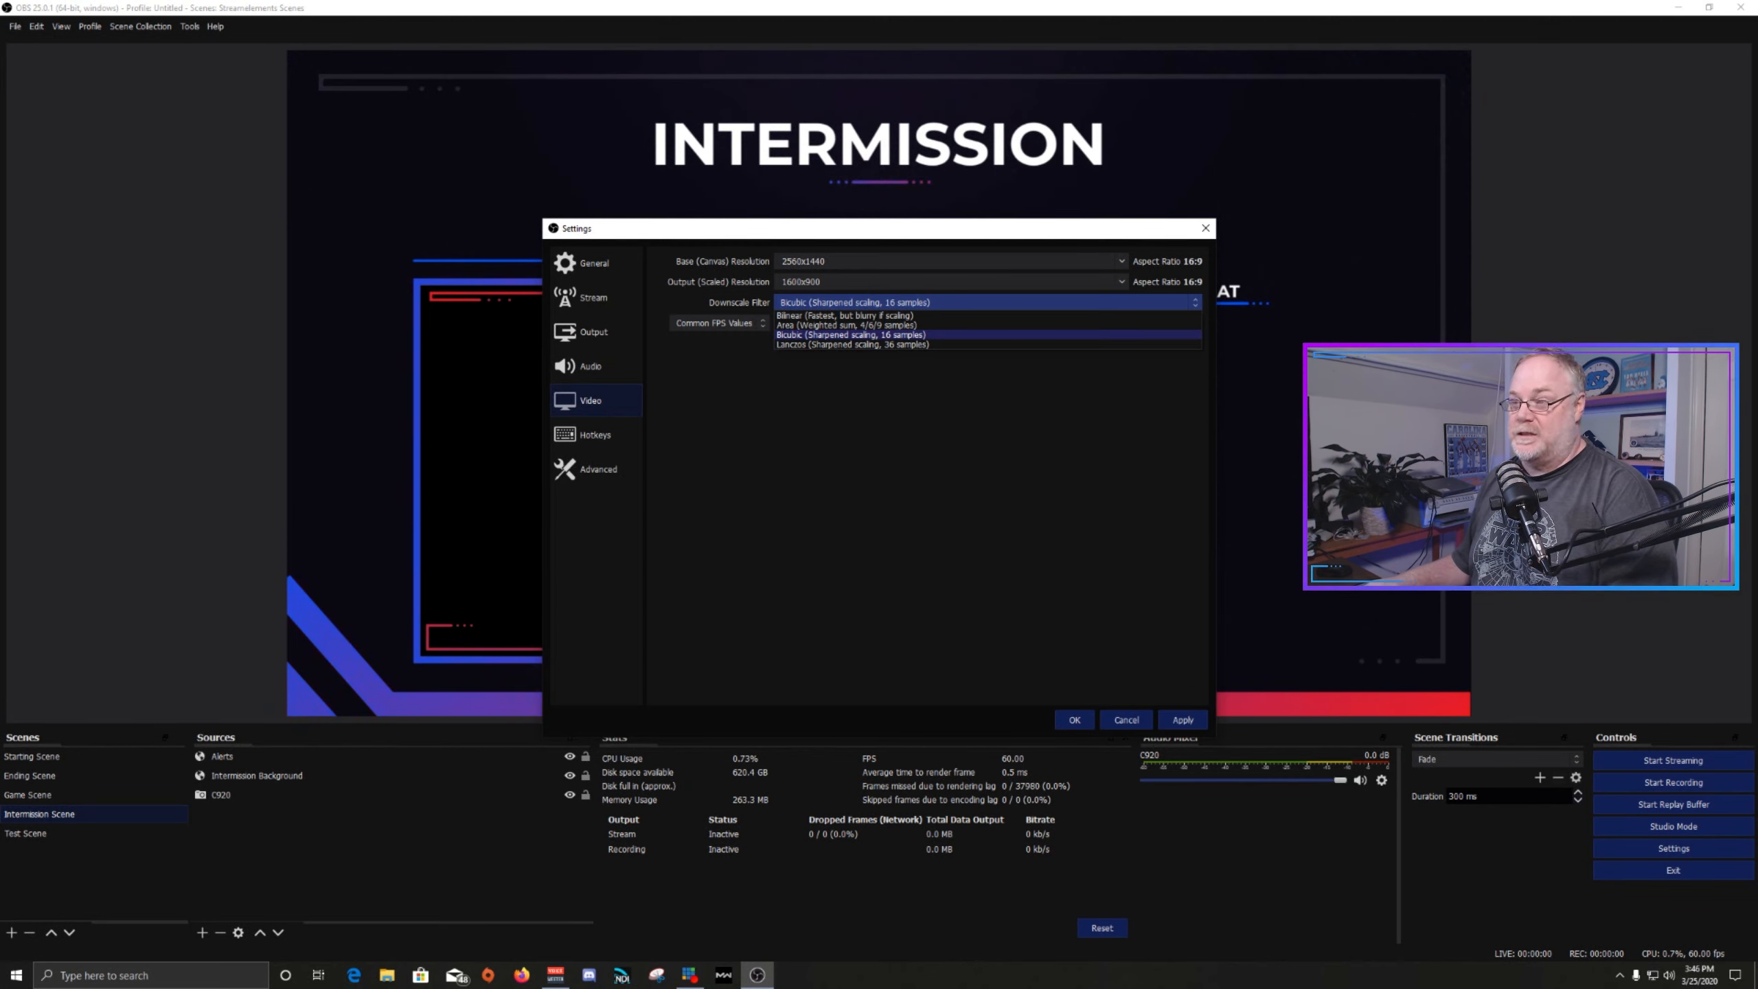
{"action": "left_click", "coordinate": [852, 335]}
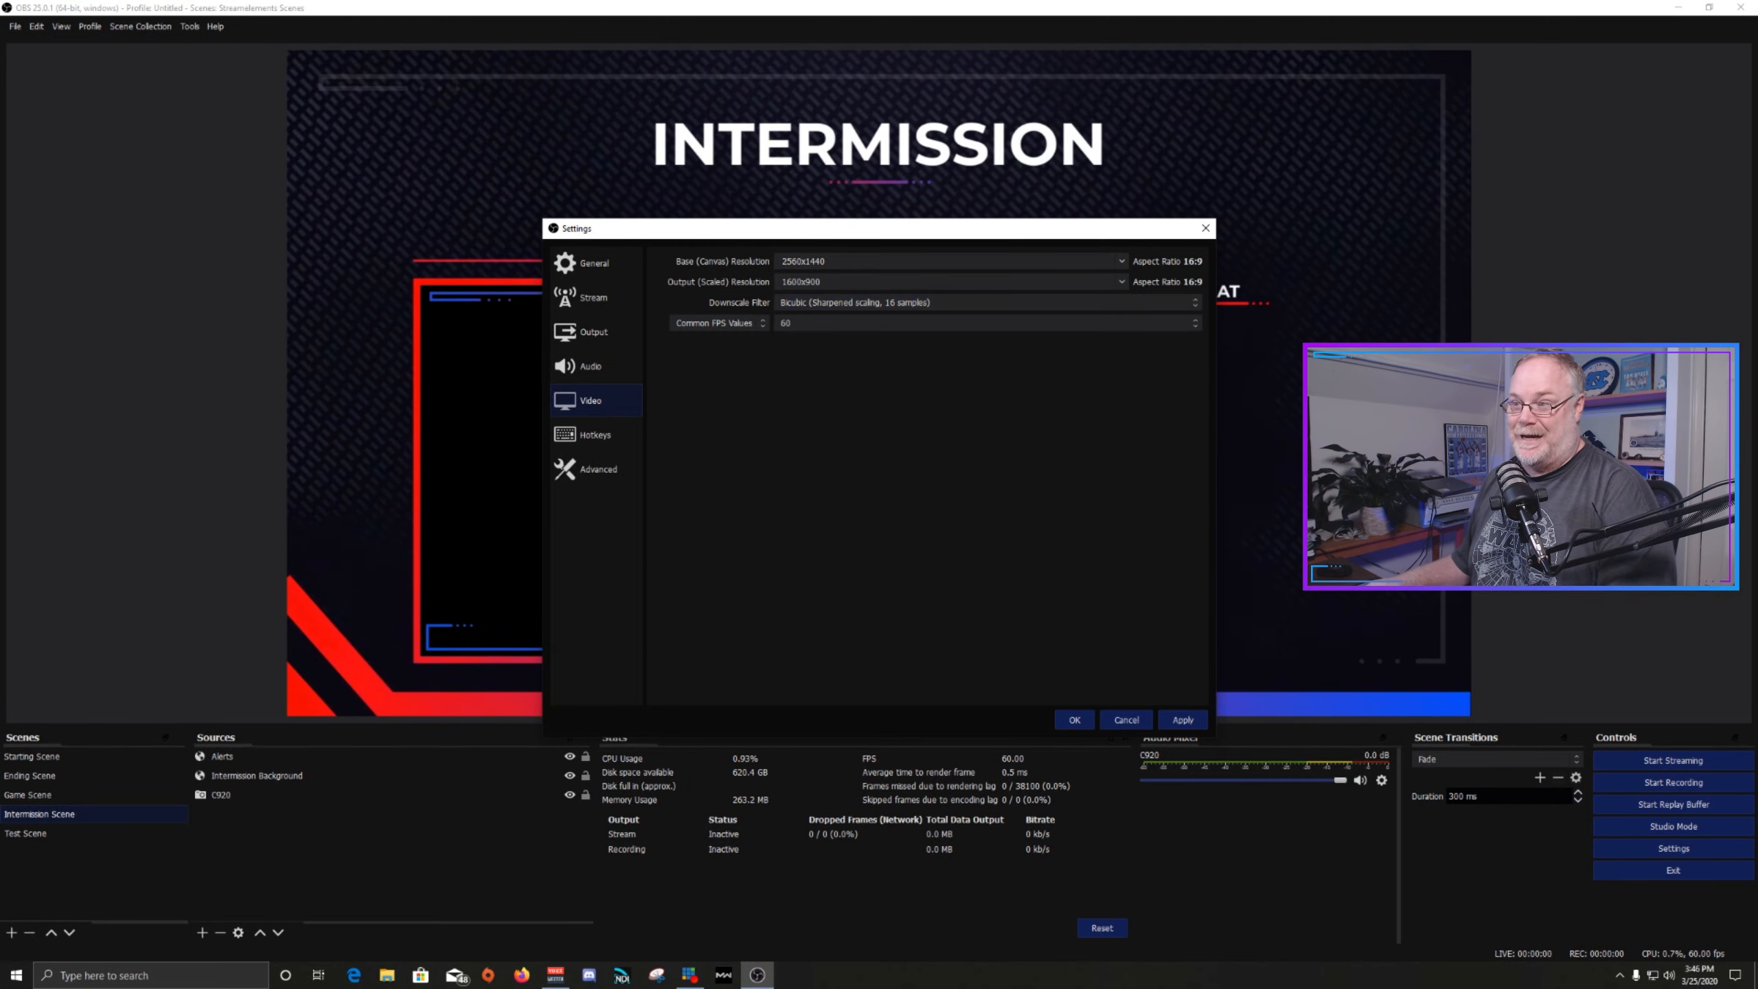
{"action": "left_click", "coordinate": [851, 303]}
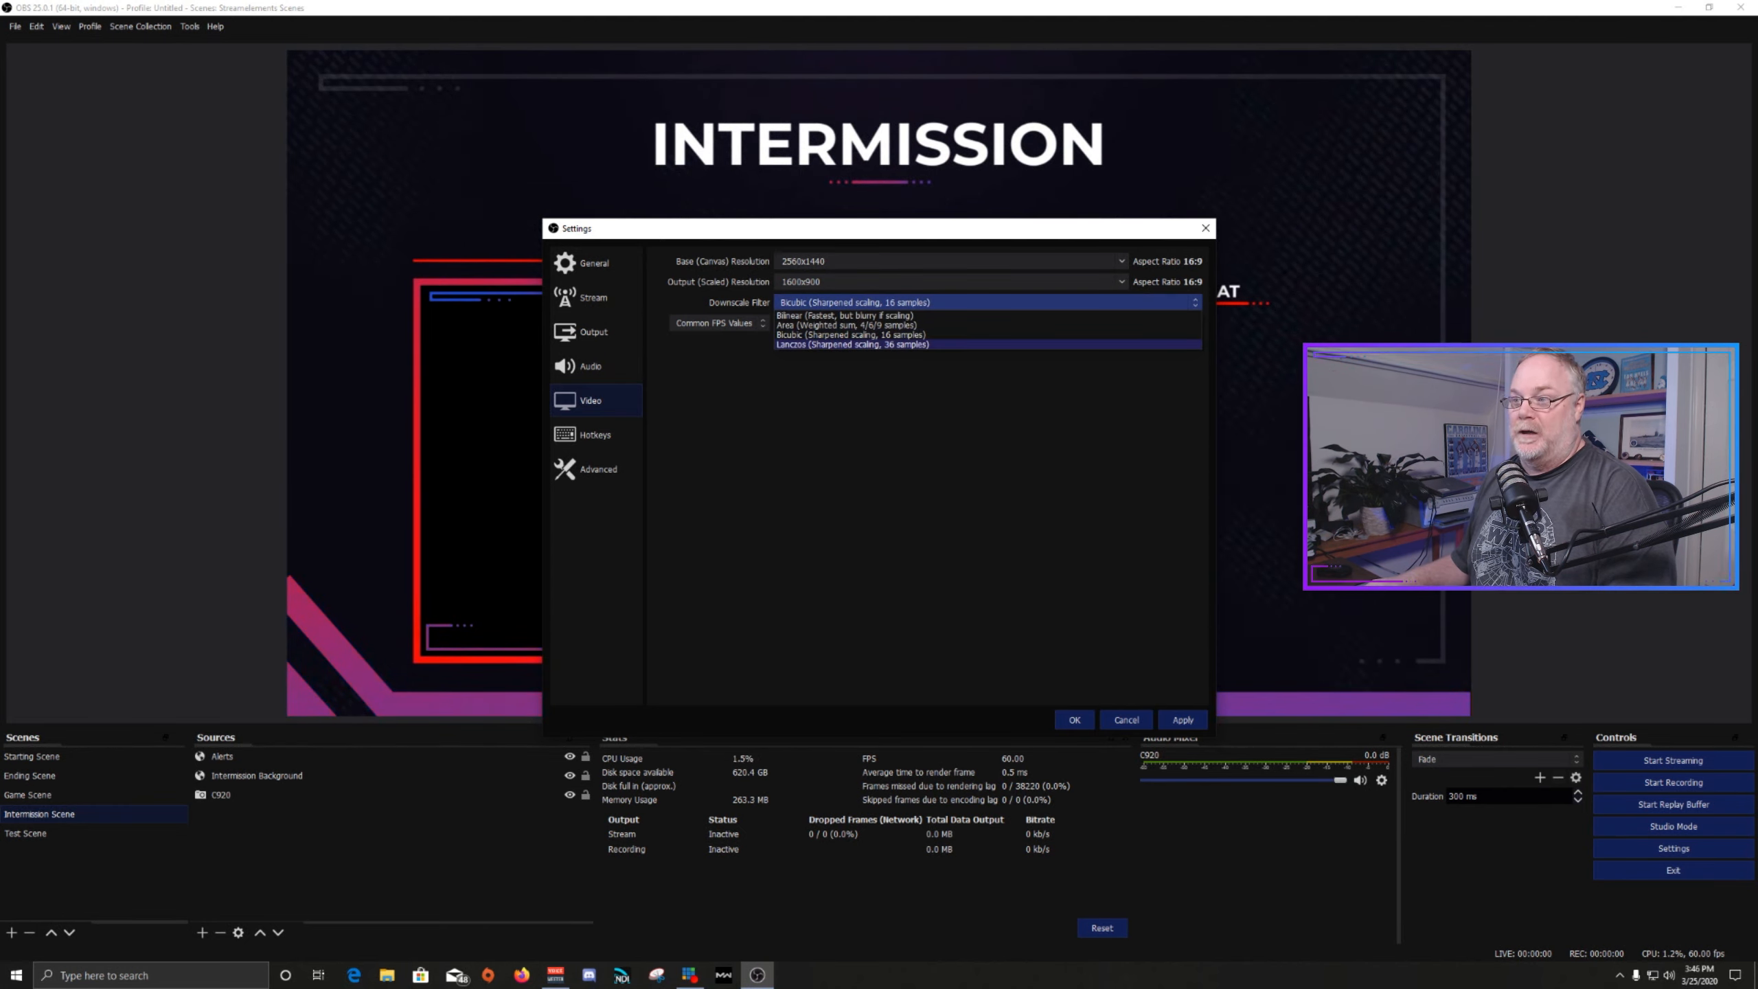
{"action": "left_click", "coordinate": [851, 334]}
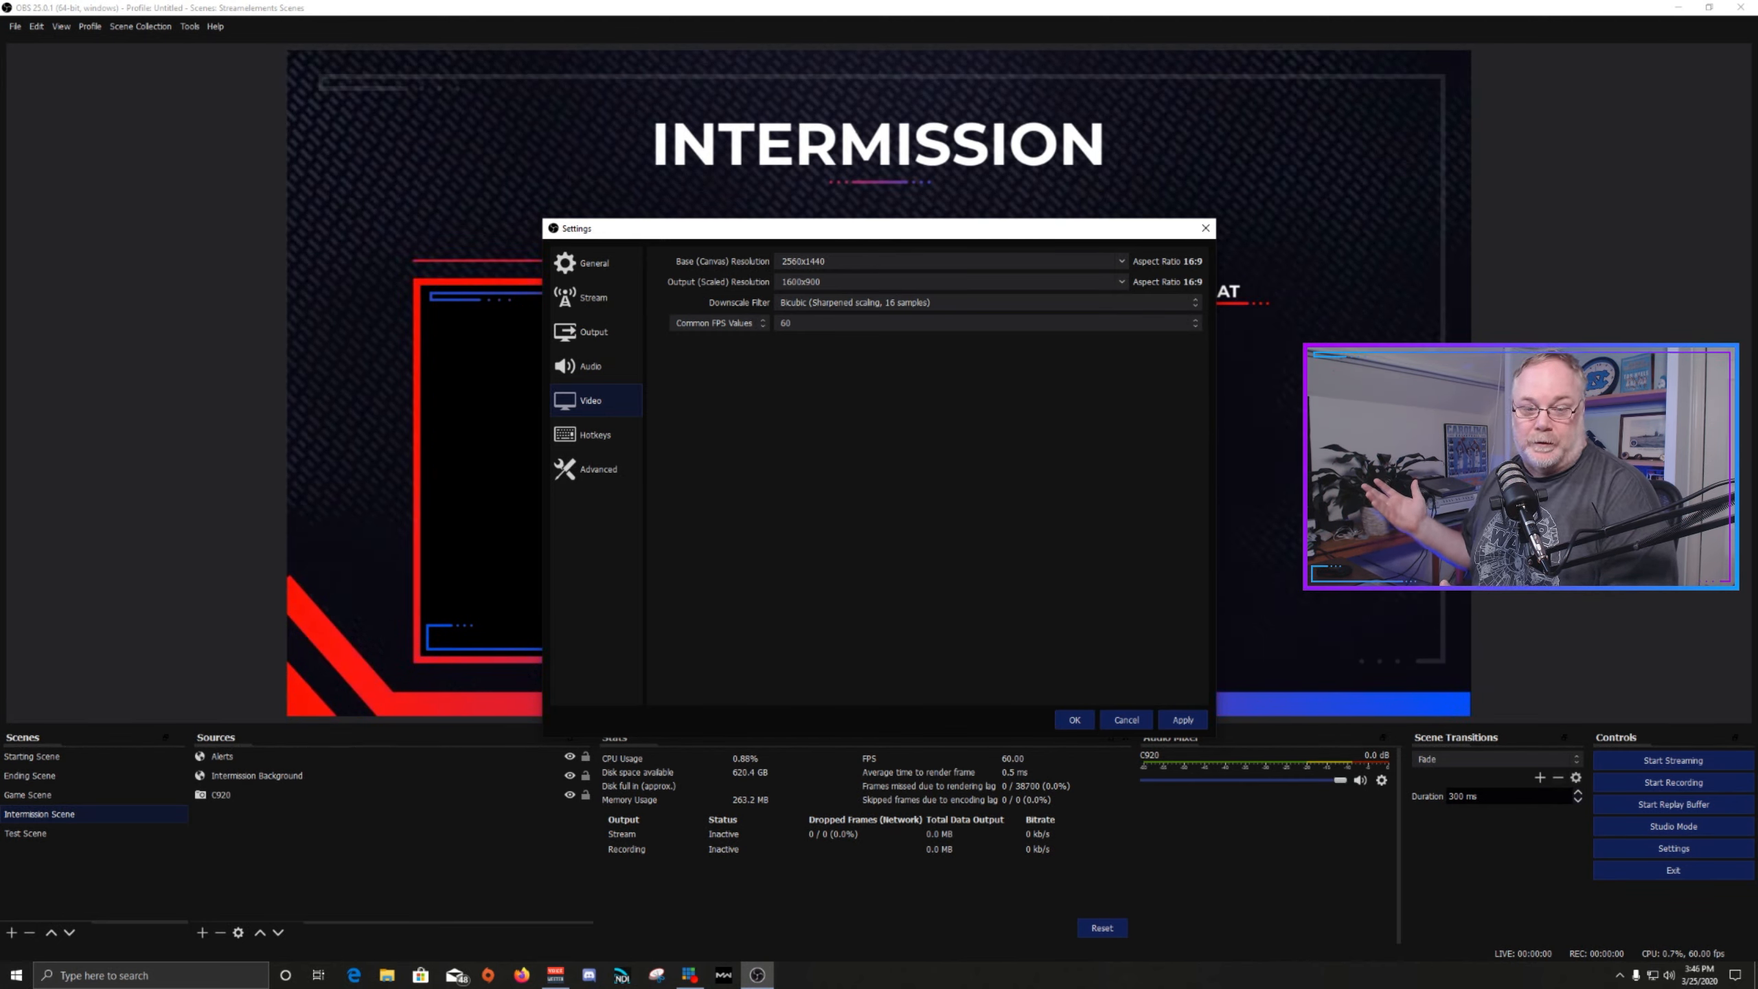
Review the common FPS values and select 60.
{"action": "left_click", "coordinate": [988, 324]}
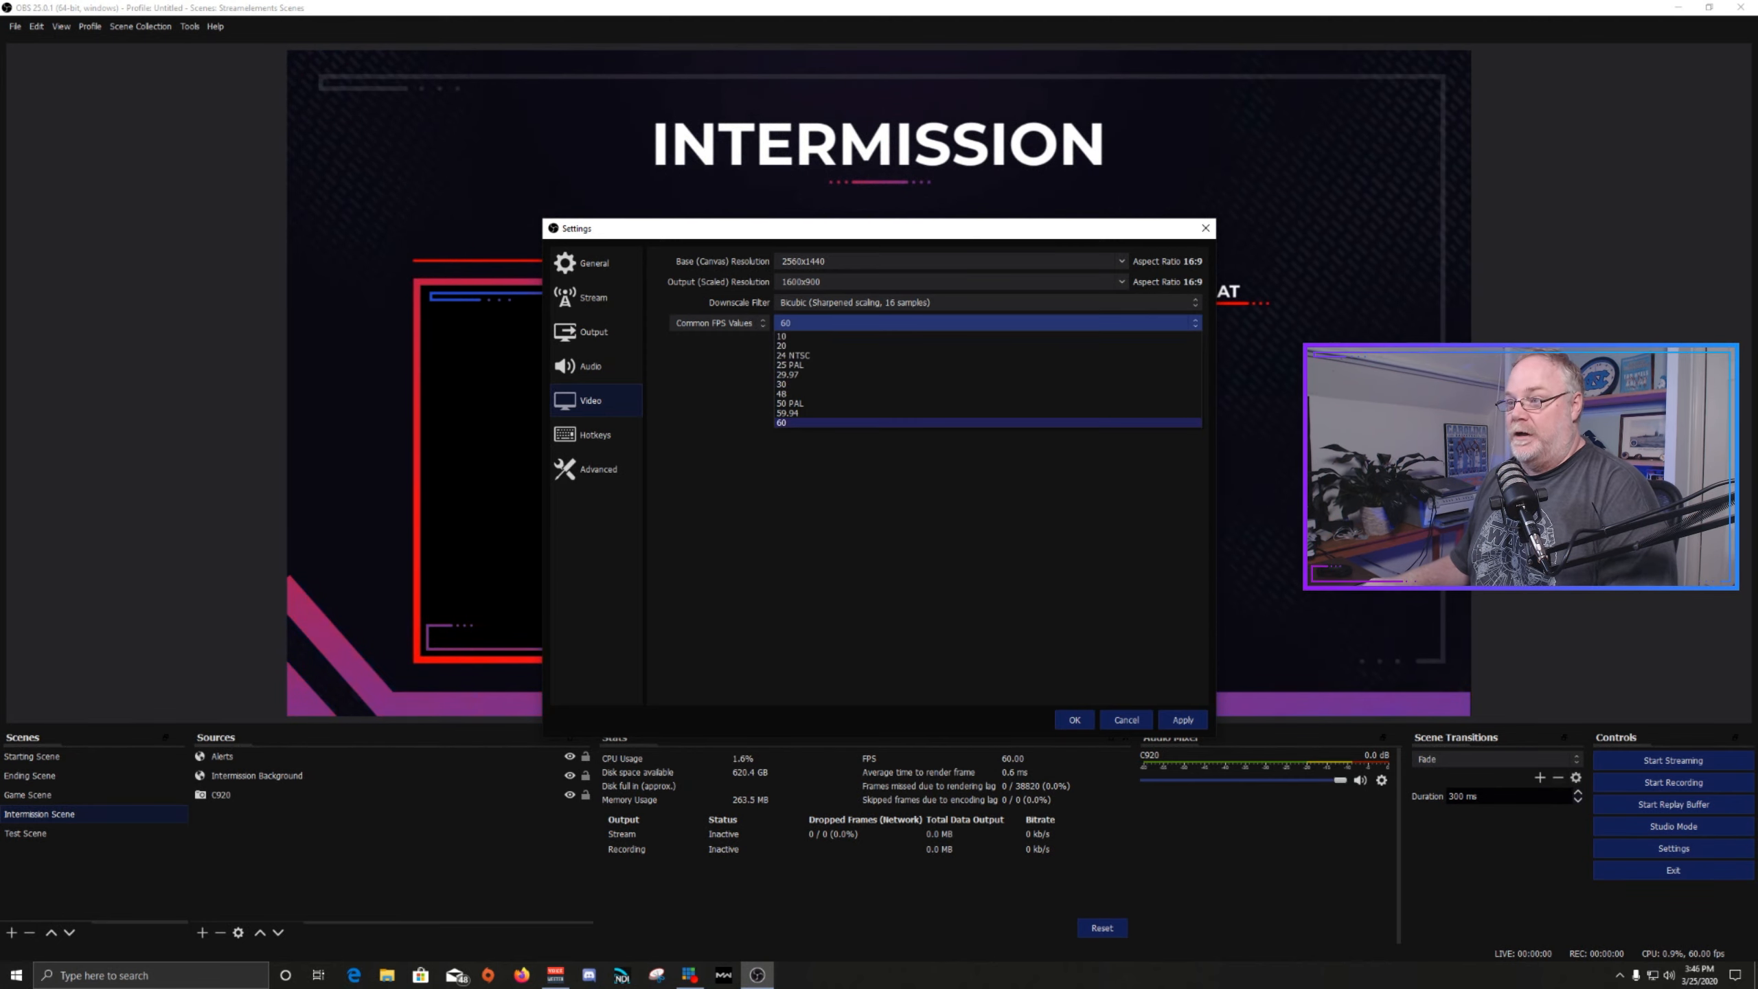
{"action": "left_click", "coordinate": [988, 422]}
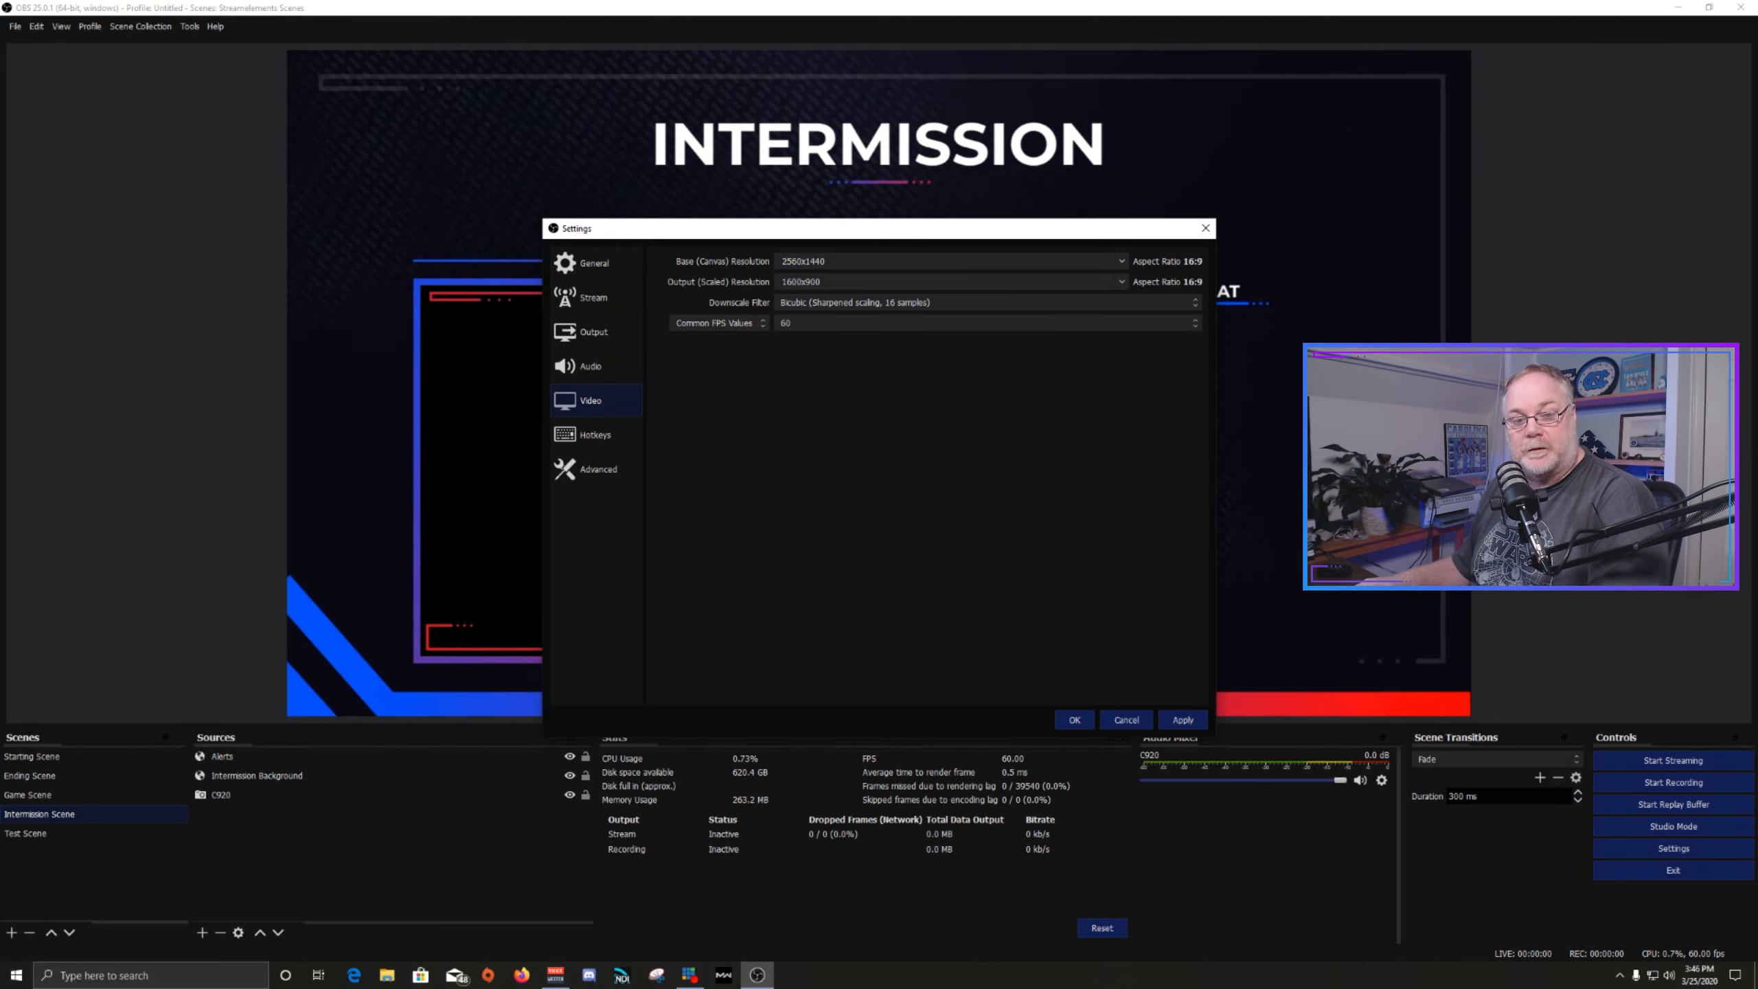
{"action": "left_click", "coordinate": [1195, 323]}
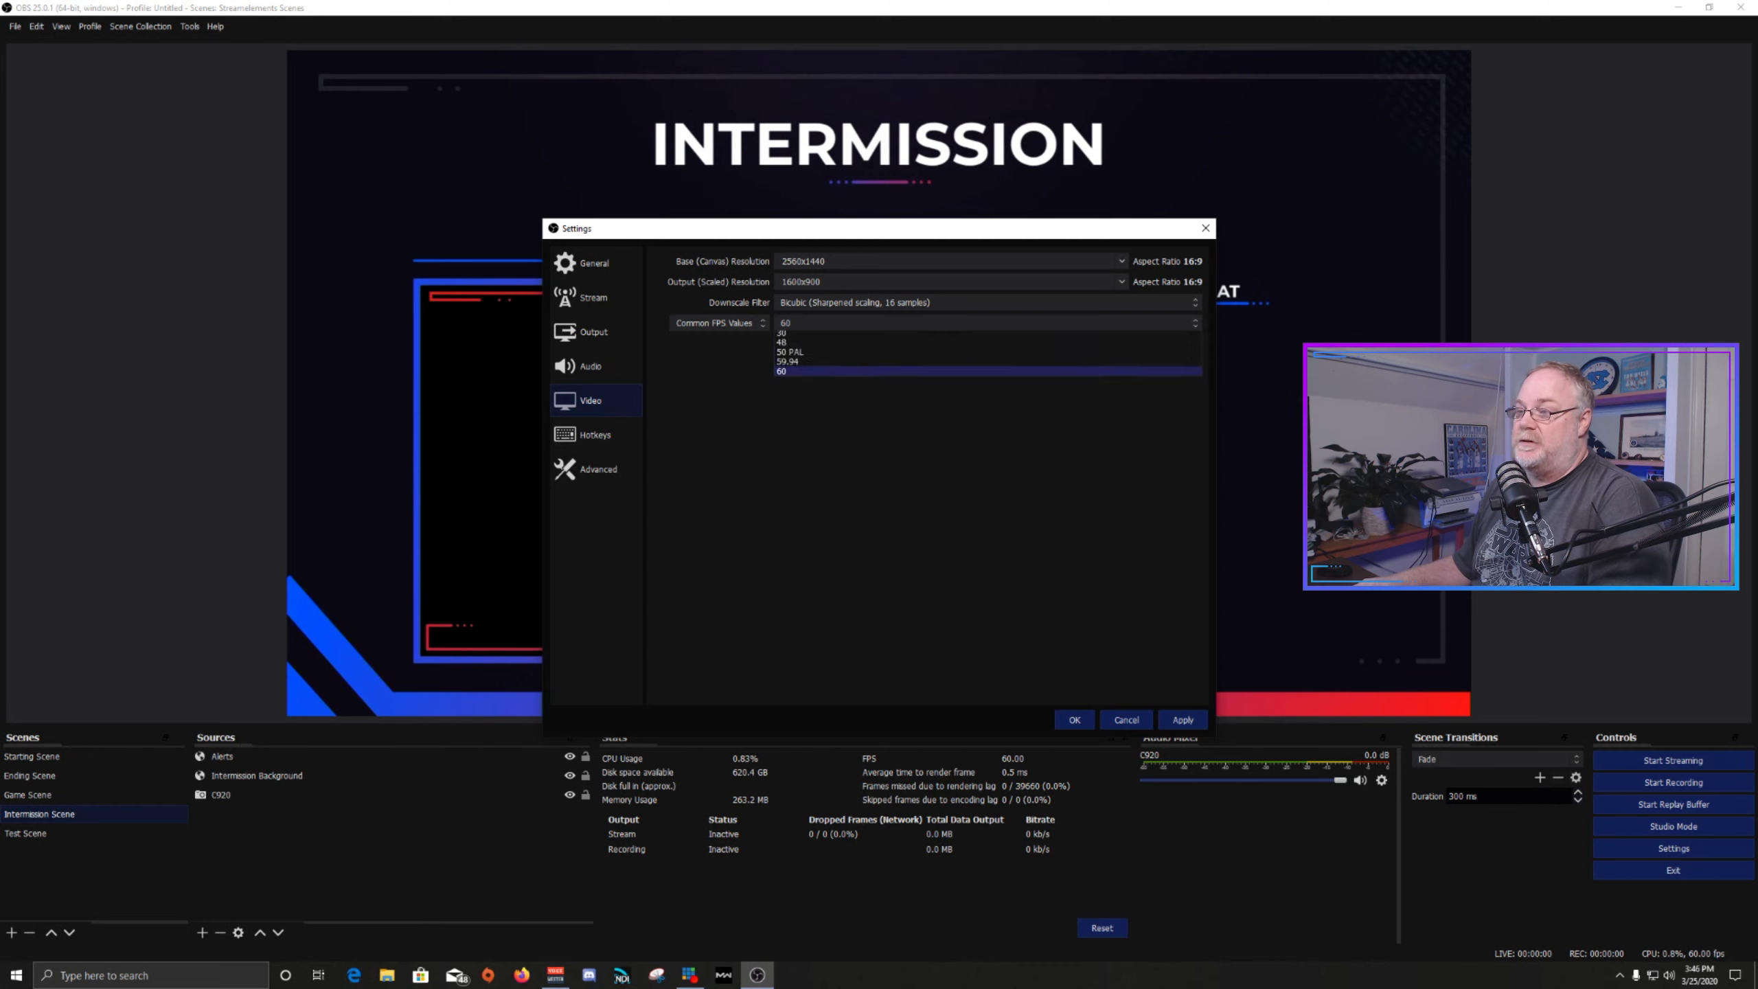
{"action": "left_click", "coordinate": [988, 323]}
{"action": "left_click", "coordinate": [989, 323]}
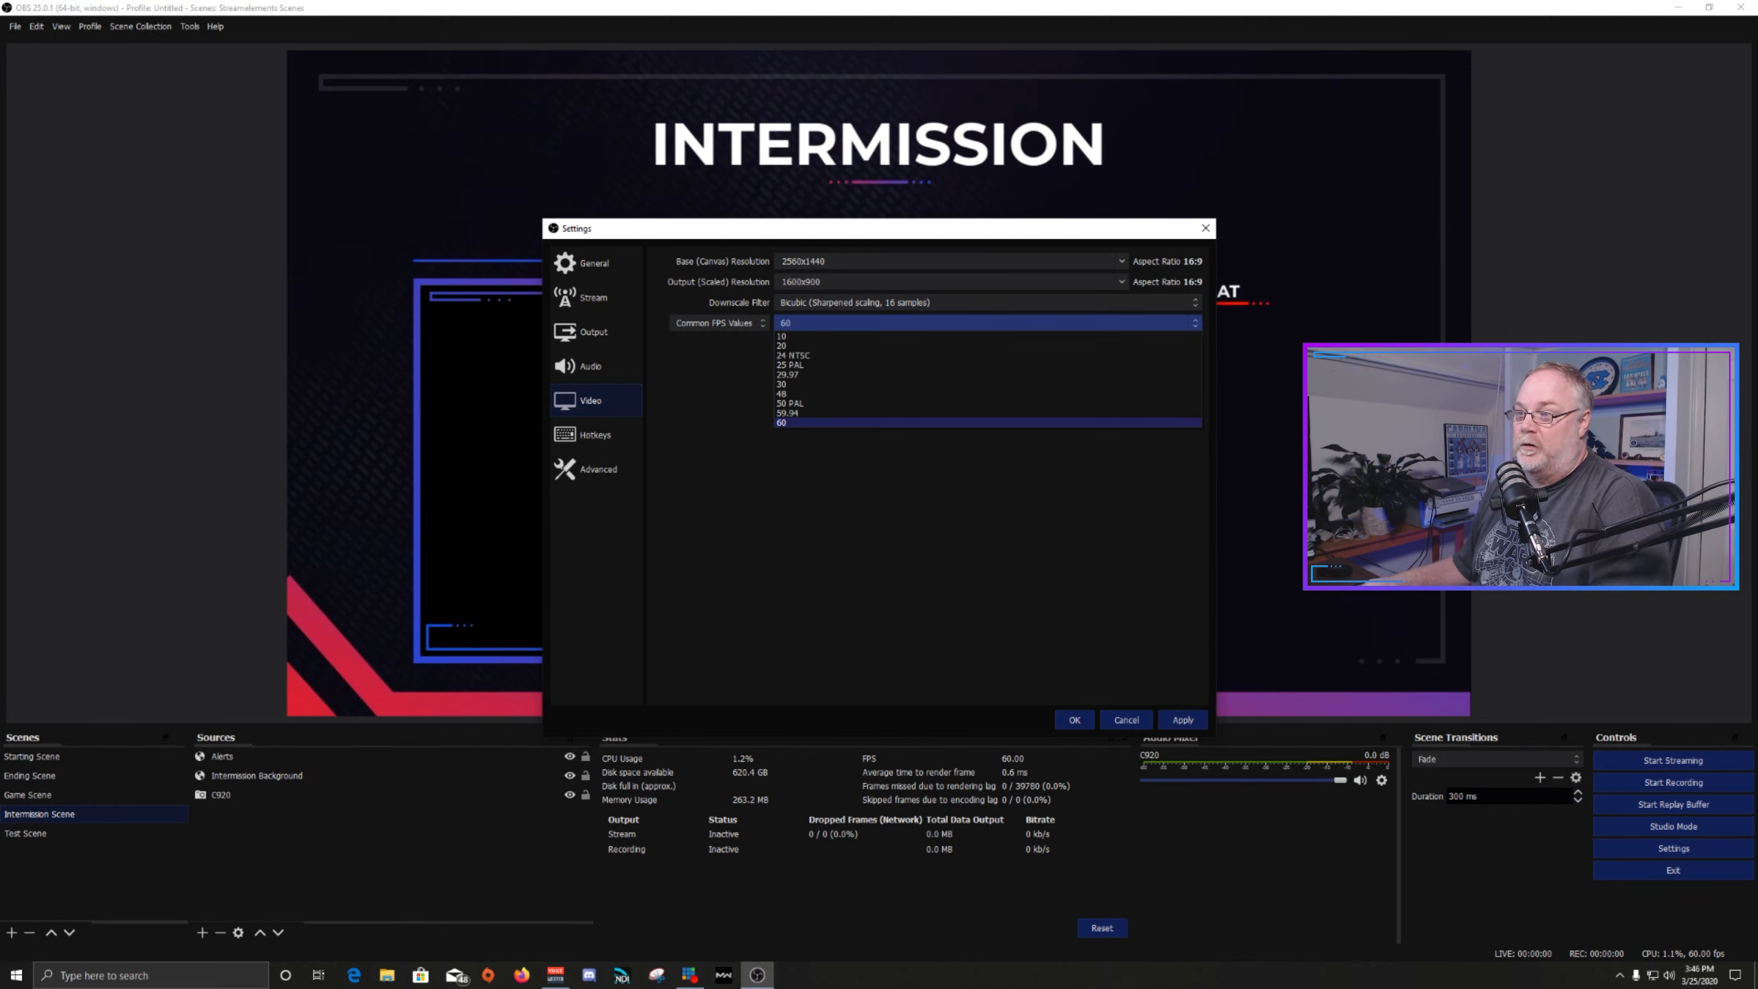
{"action": "left_click", "coordinate": [988, 423]}
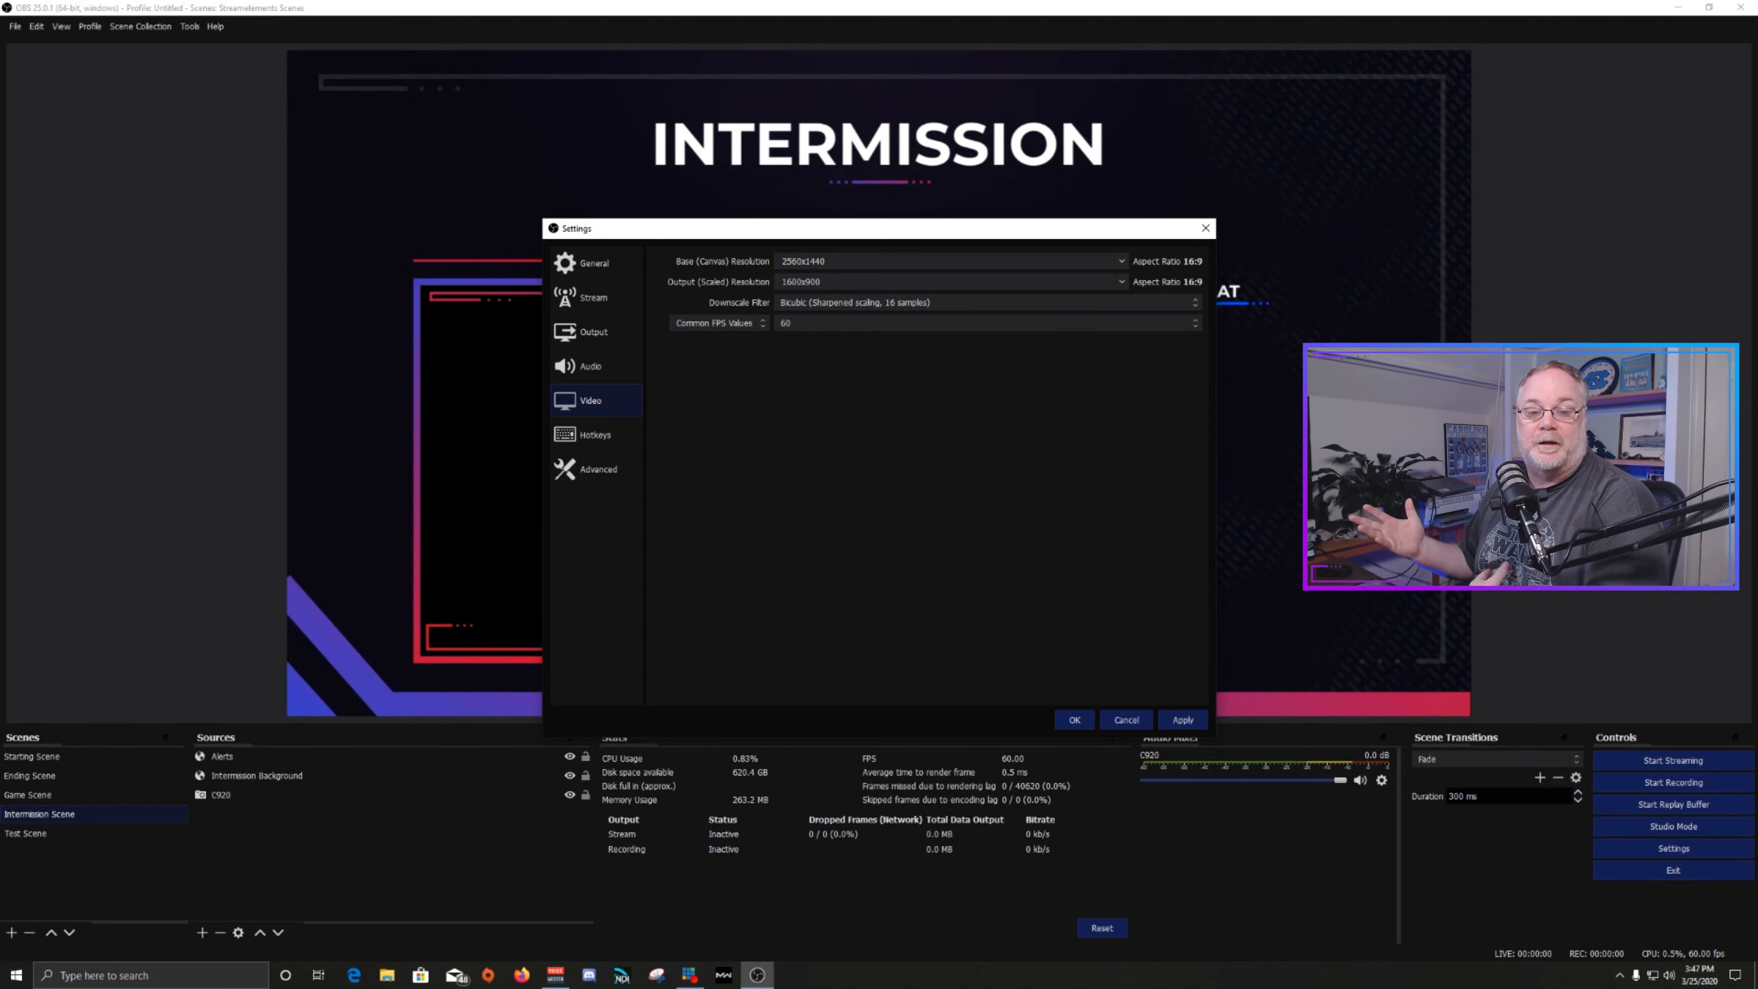
Try 30 as the common FPS value for the video output.
{"action": "left_click", "coordinate": [987, 323]}
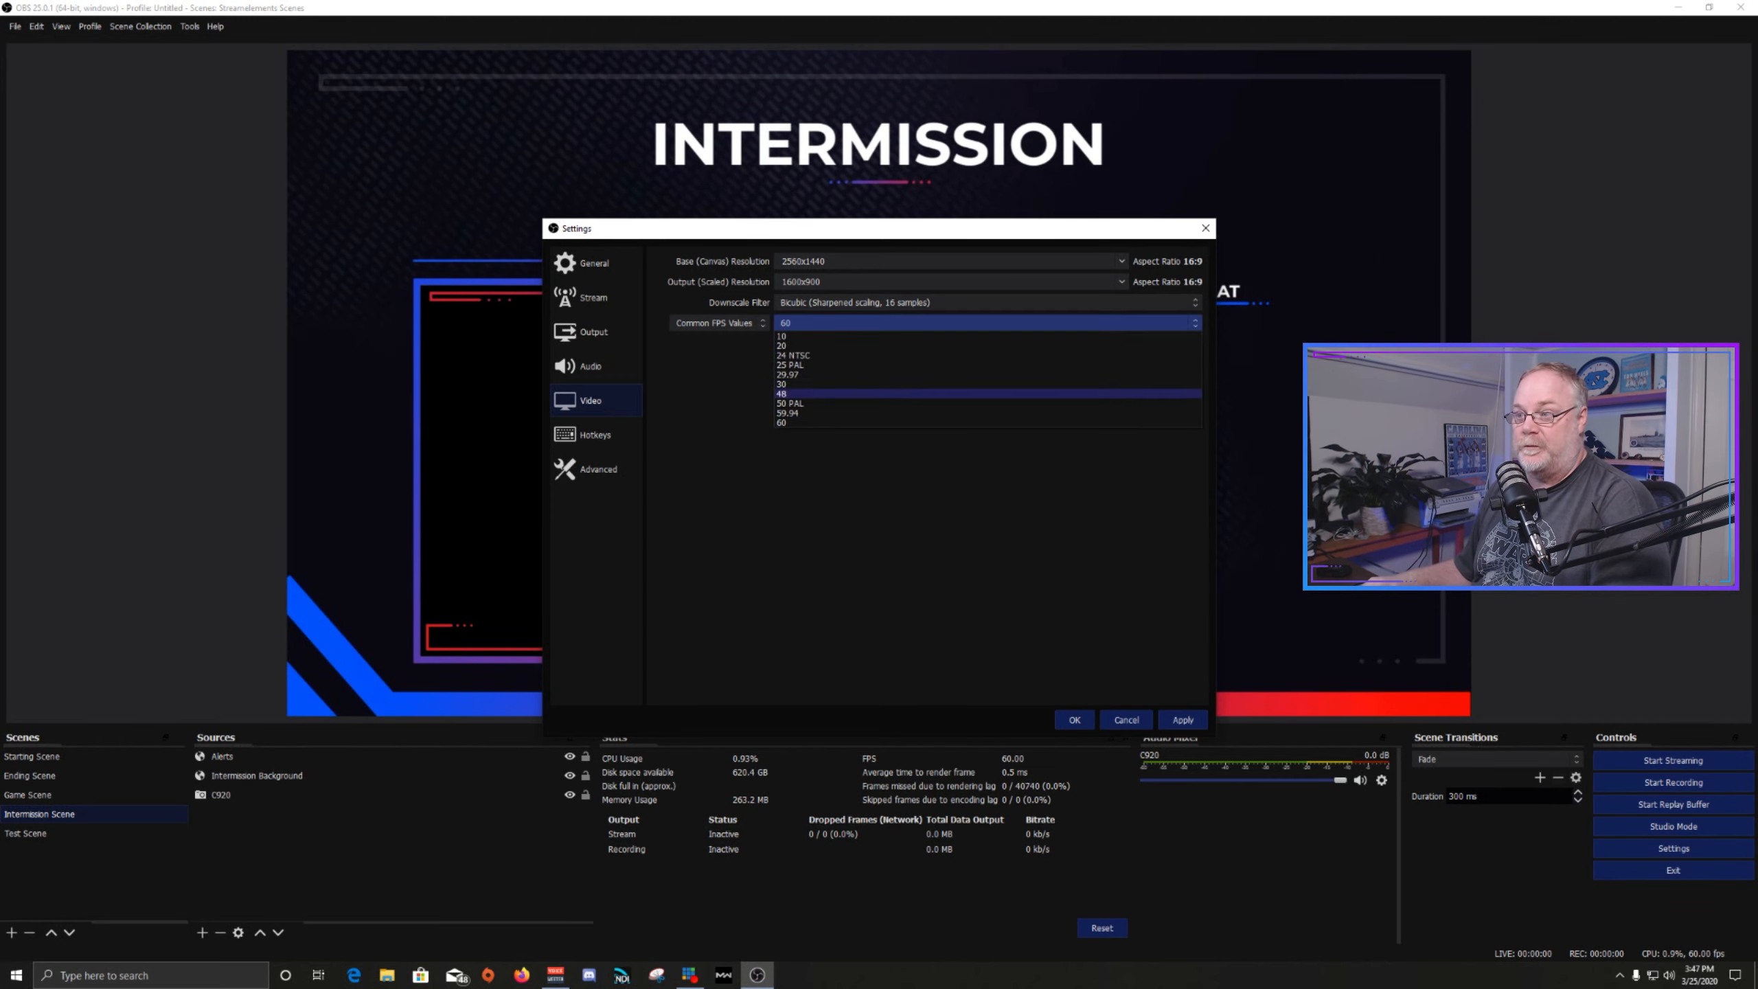
{"action": "key", "text": "Return"}
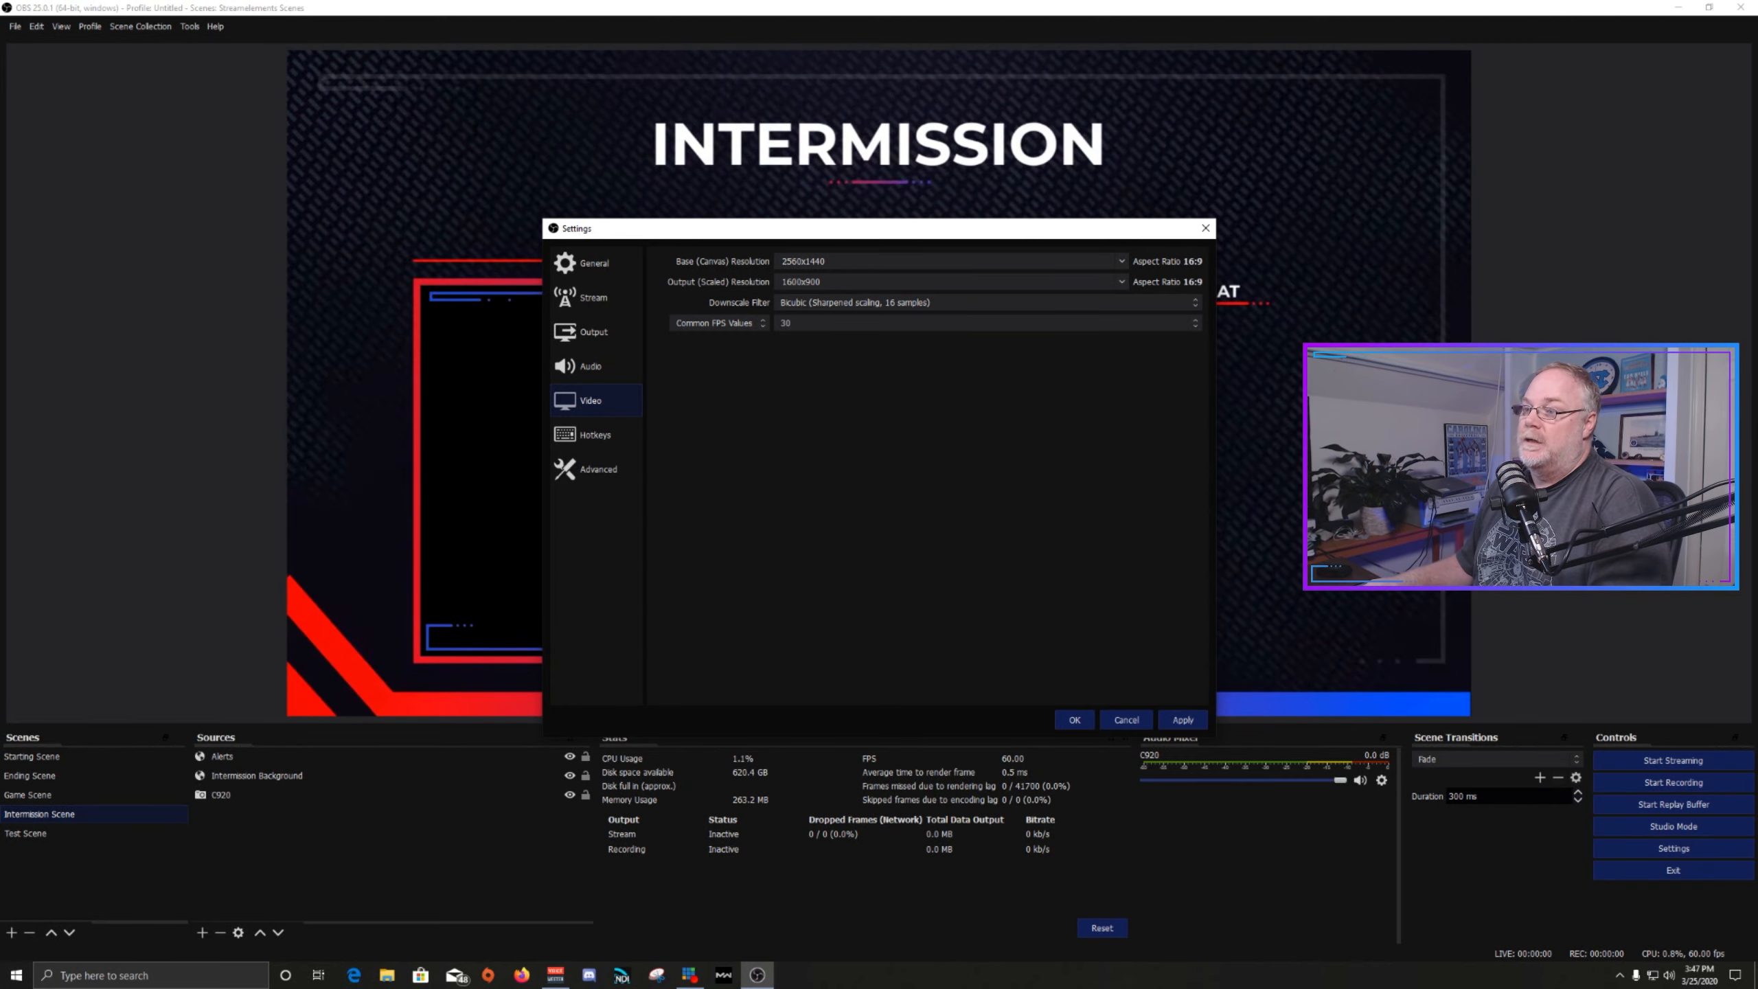
{"action": "left_click", "coordinate": [988, 323]}
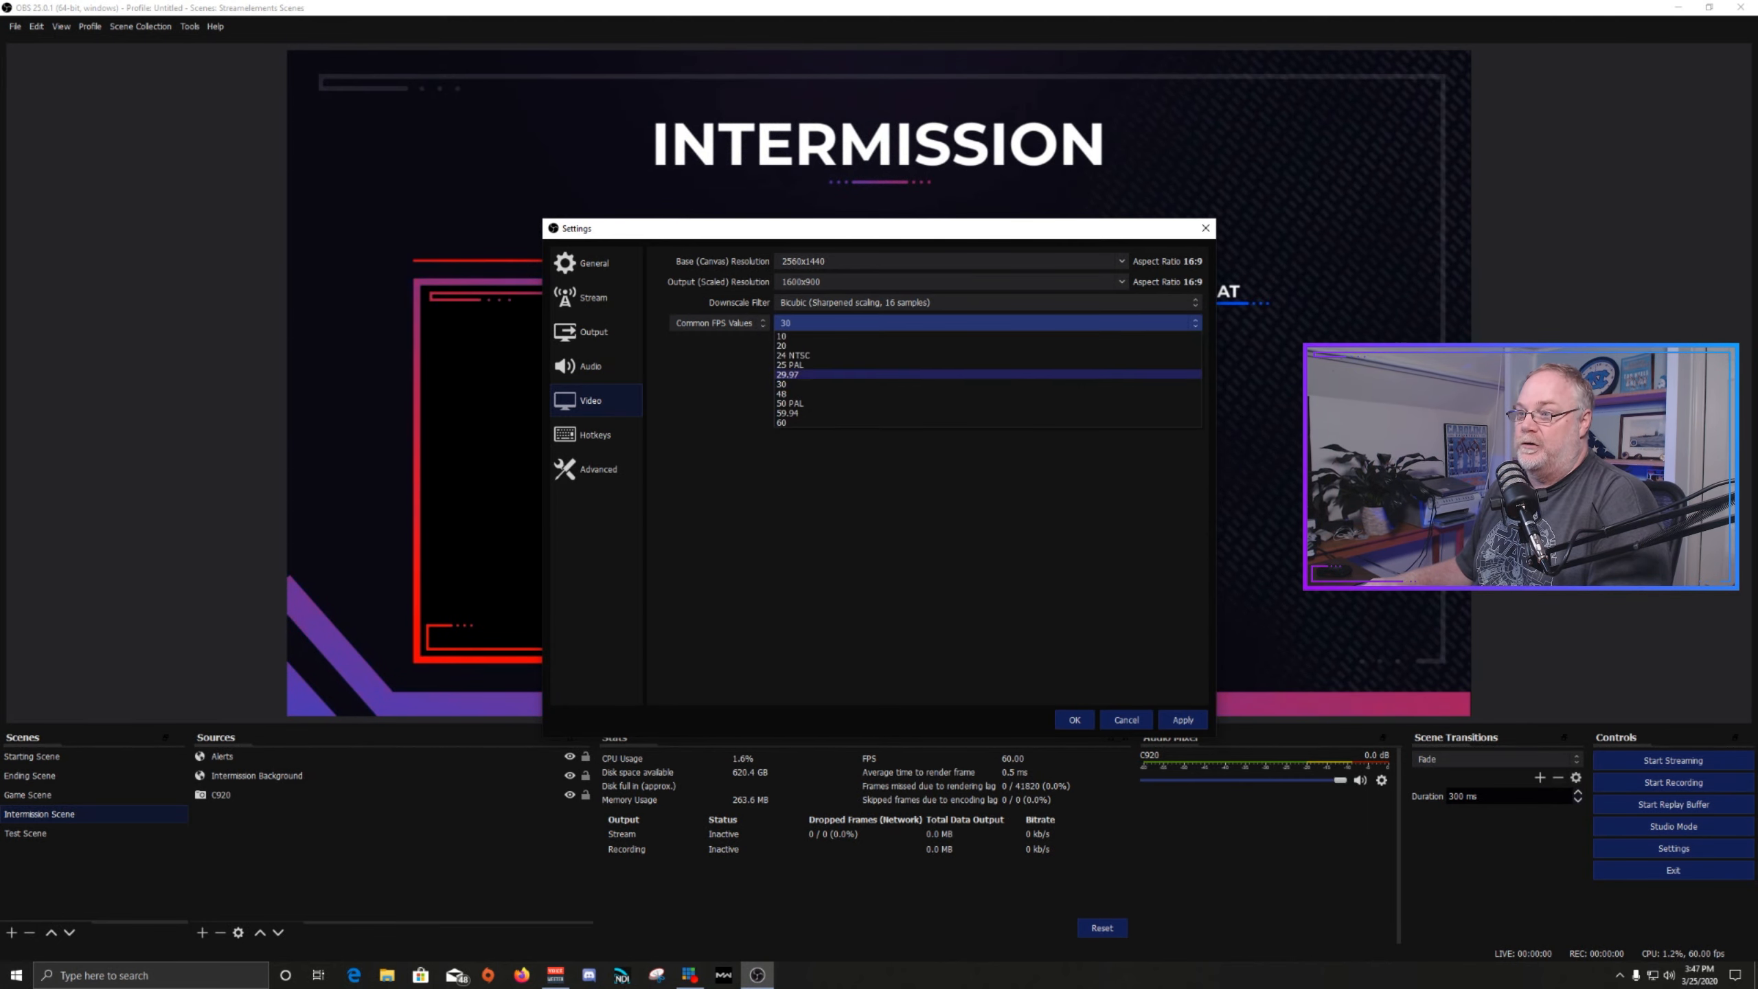
{"action": "left_click", "coordinate": [989, 485]}
Set the common FPS value back to 60 and apply the video settings.
{"action": "left_click", "coordinate": [988, 323]}
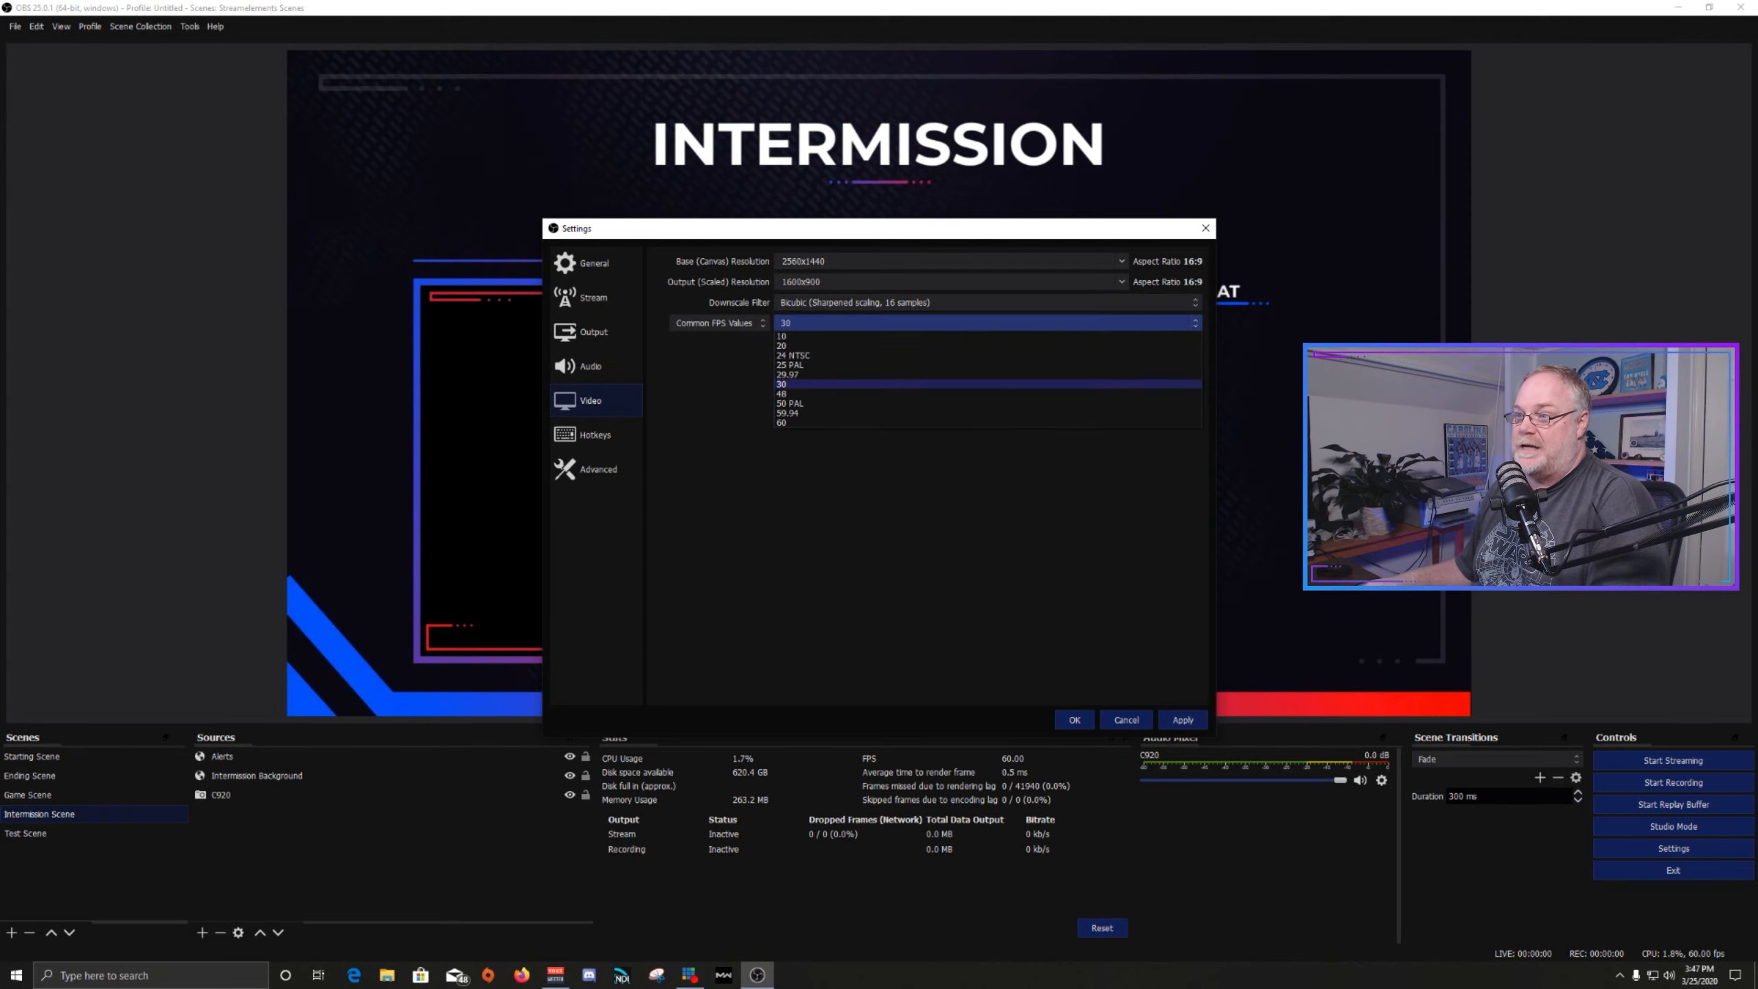
{"action": "left_click", "coordinate": [988, 424]}
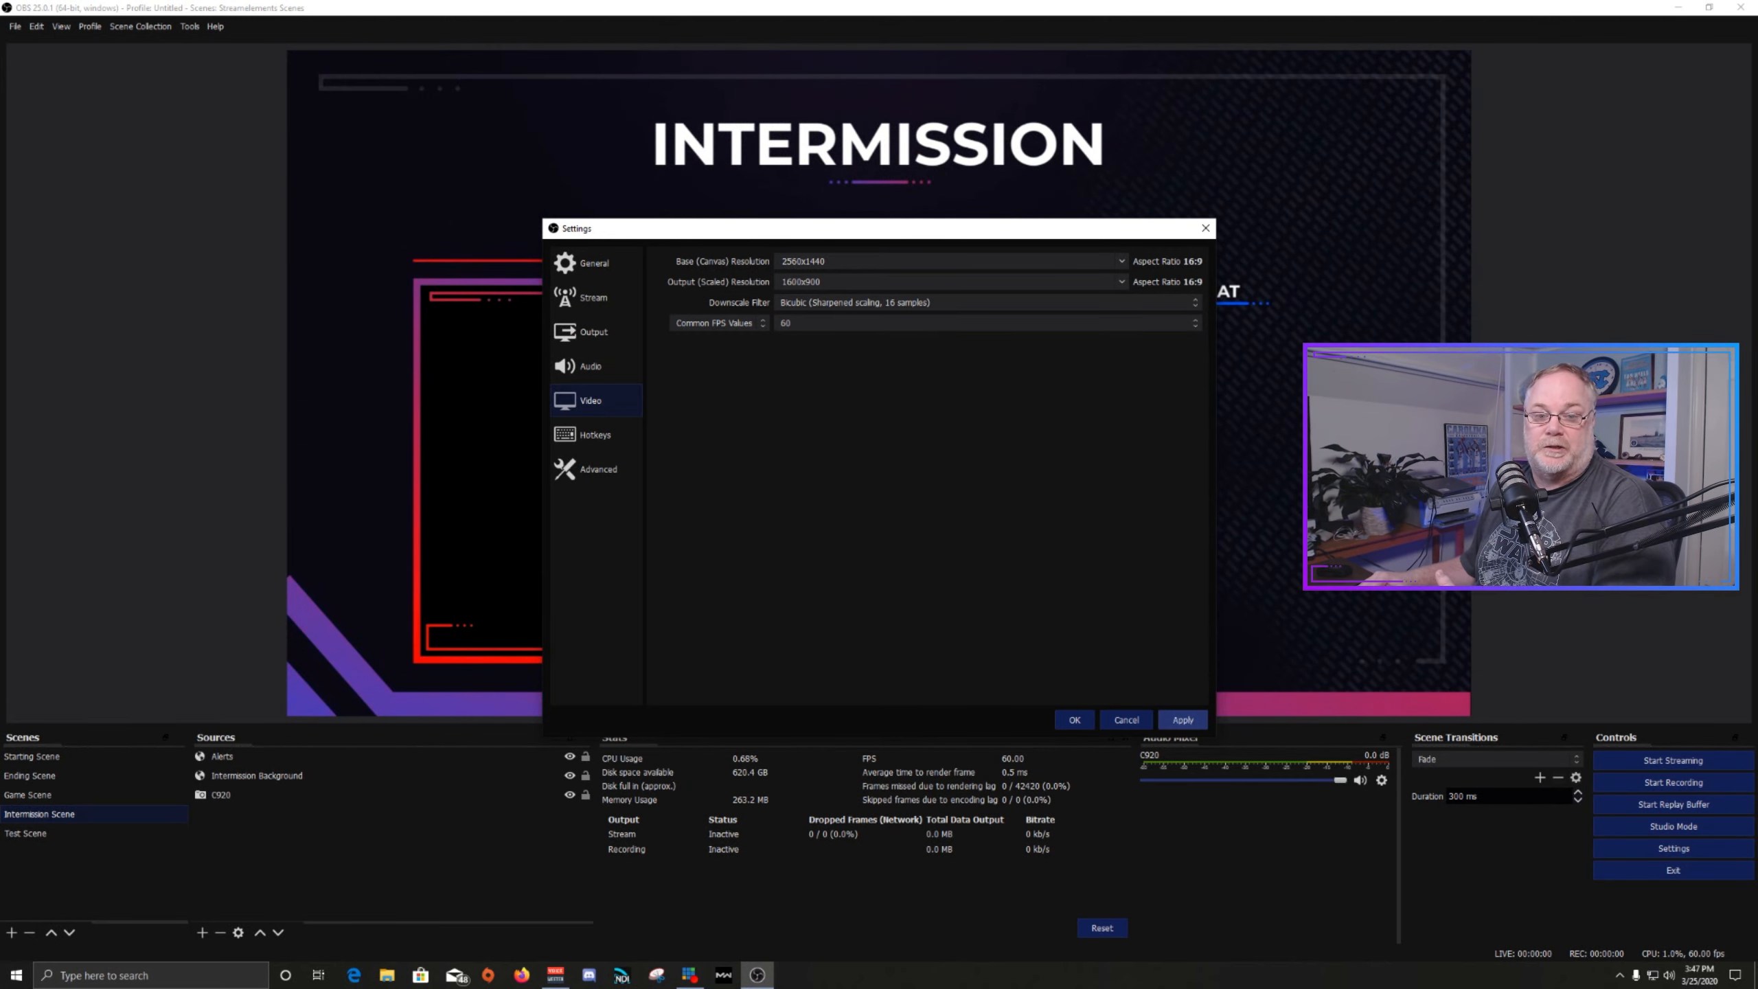
{"action": "left_click", "coordinate": [1183, 721]}
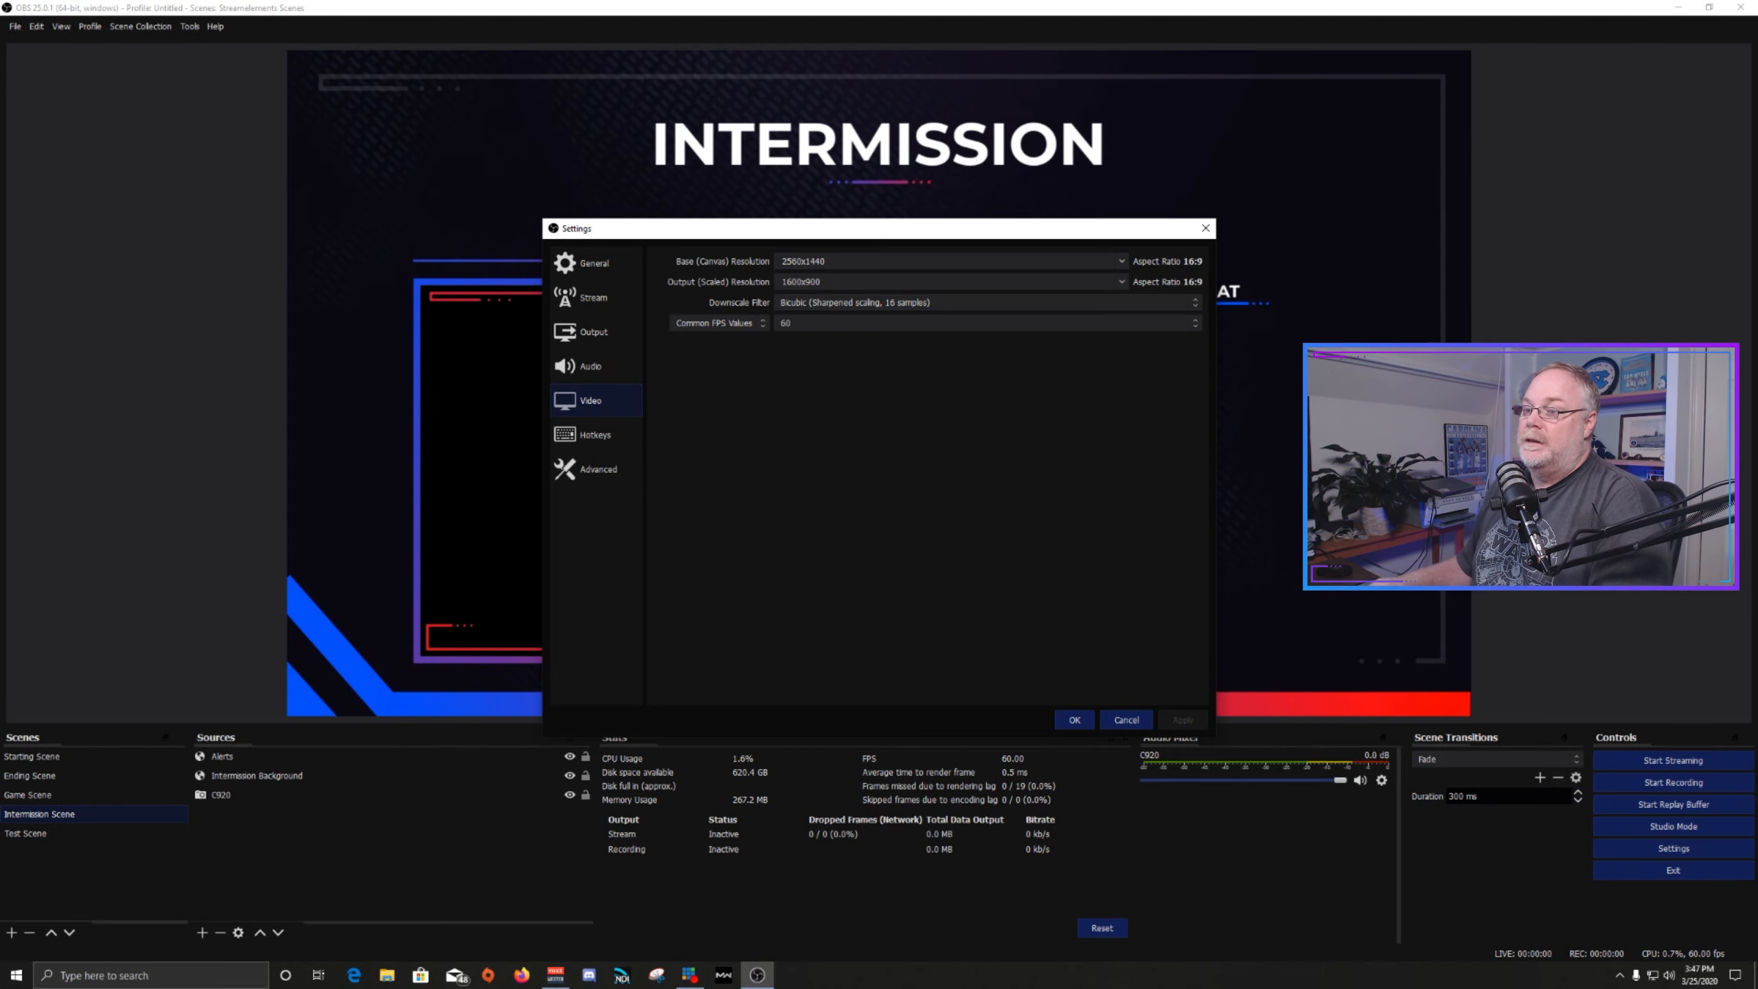
In the advanced settings, select High process priority and the Direct3D 11 renderer.
{"action": "left_click", "coordinate": [597, 470]}
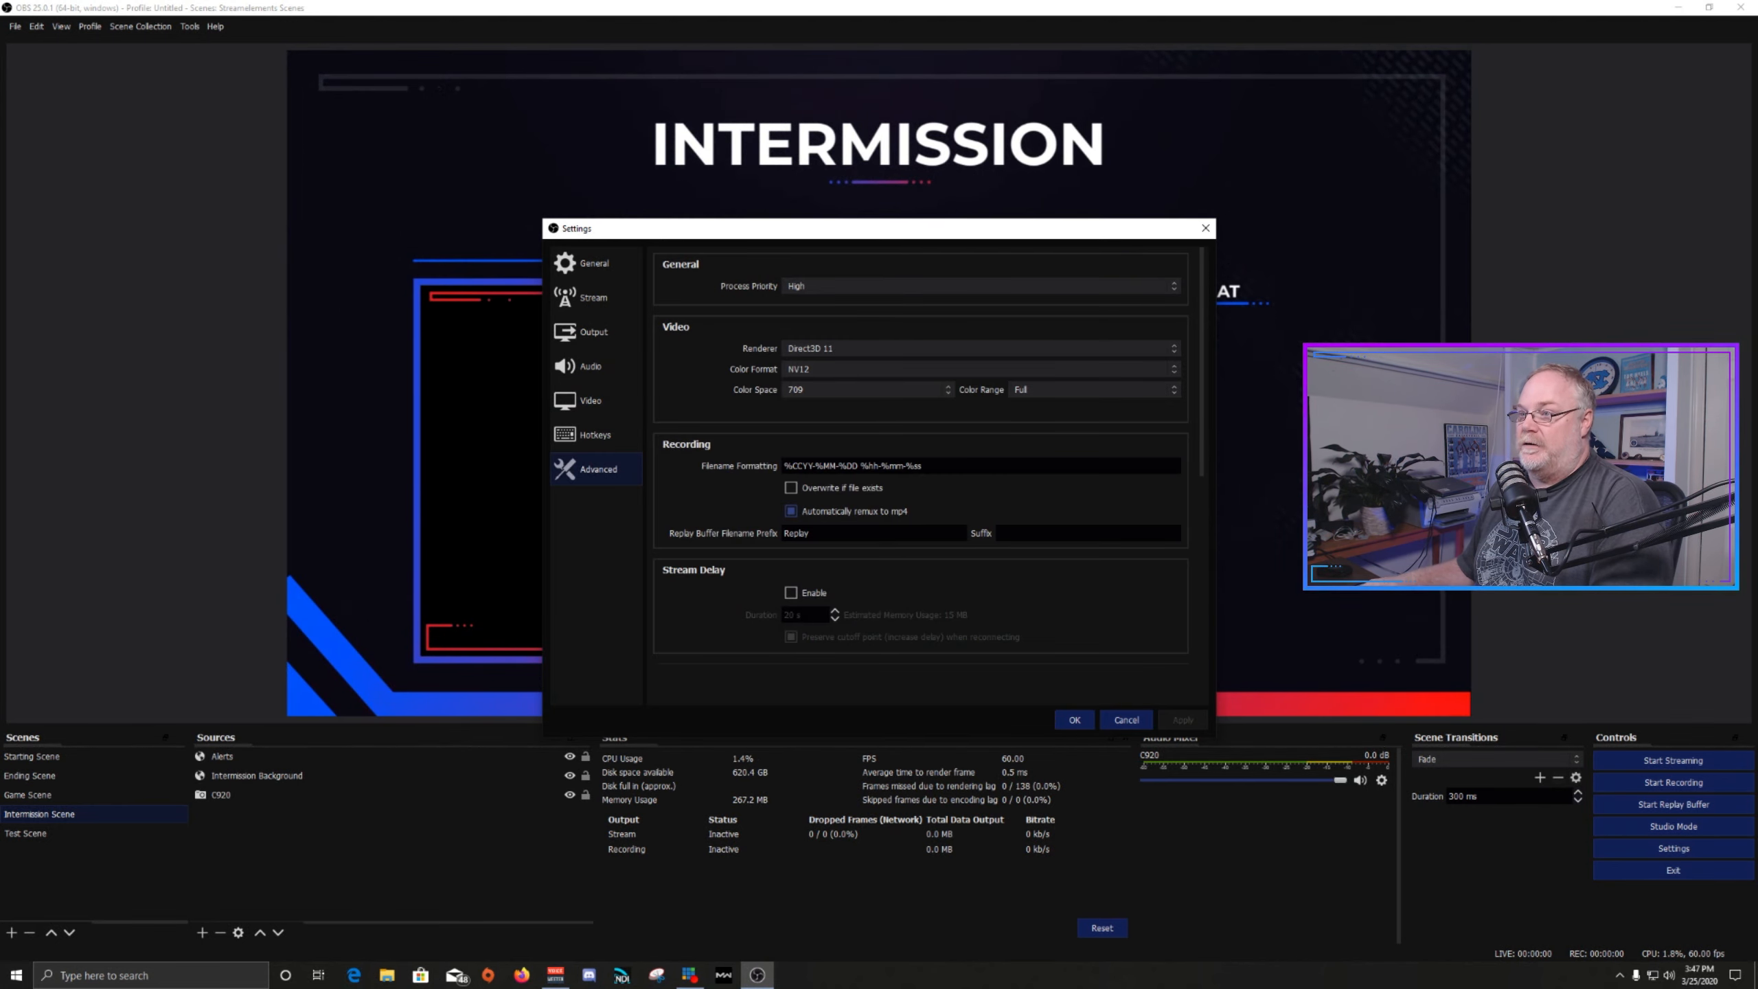
{"action": "left_click", "coordinate": [981, 285]}
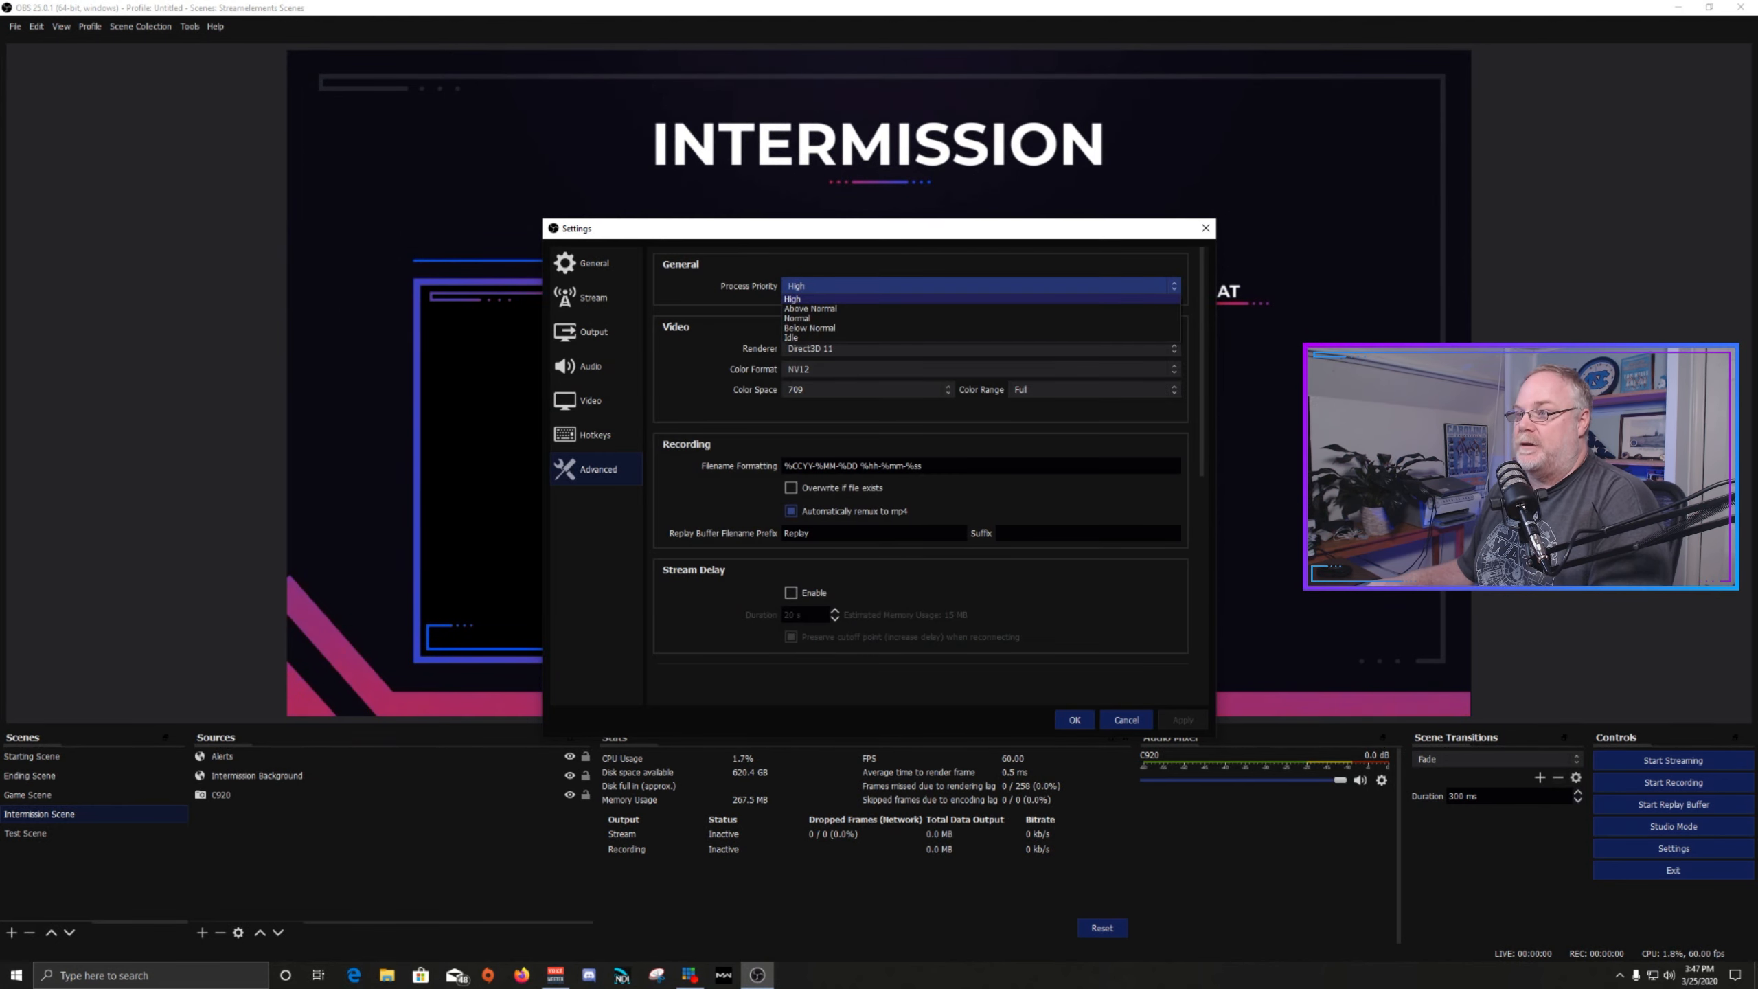
{"action": "left_click", "coordinate": [981, 299]}
{"action": "left_click", "coordinate": [981, 348]}
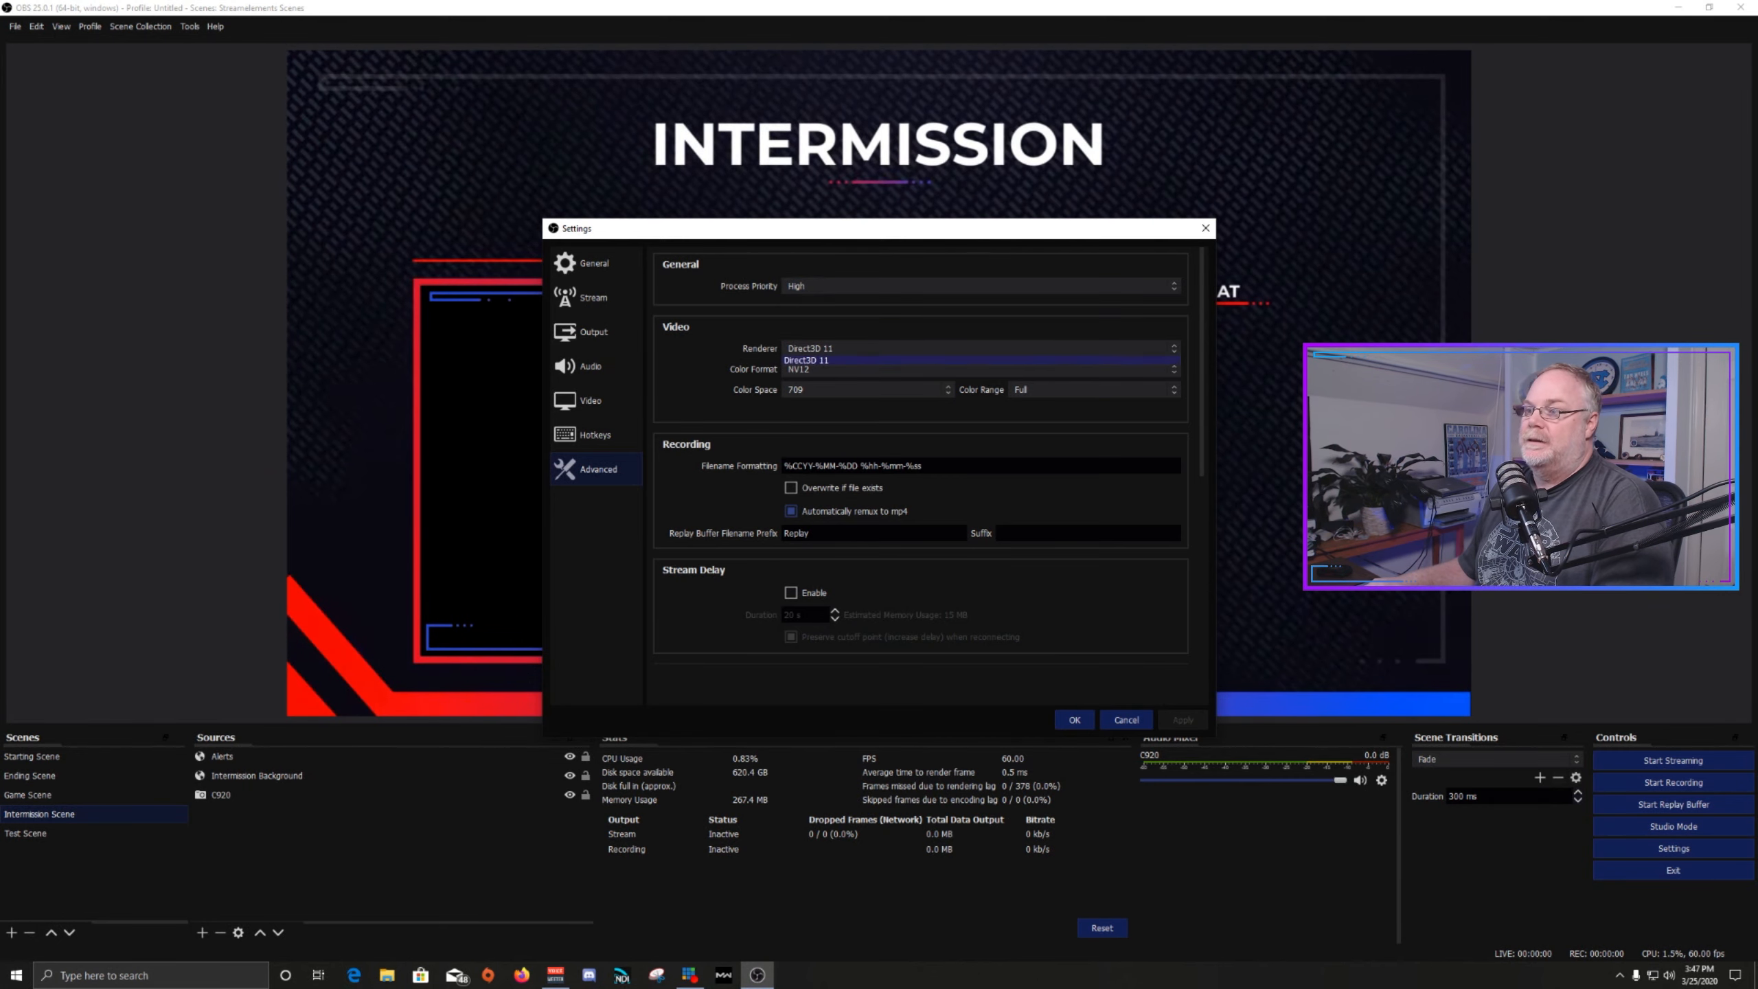
{"action": "left_click", "coordinate": [981, 361]}
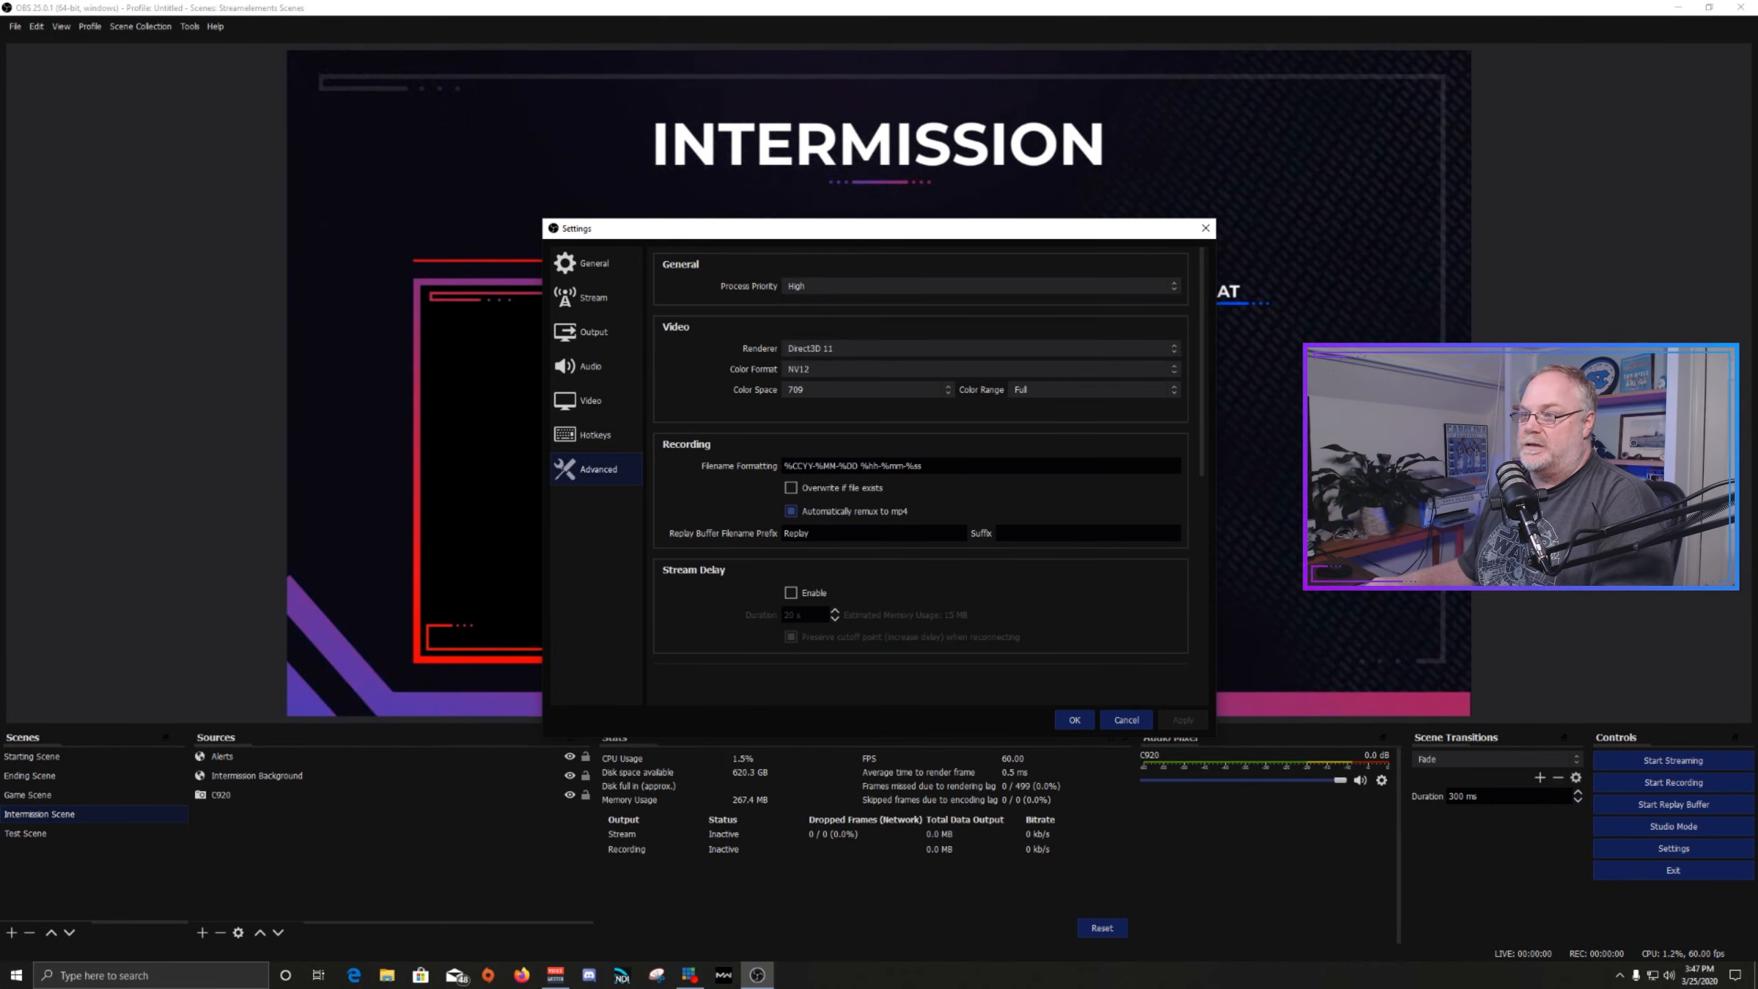
Review the color format choices in the advanced video settings and select NV12.
{"action": "left_click", "coordinate": [980, 369]}
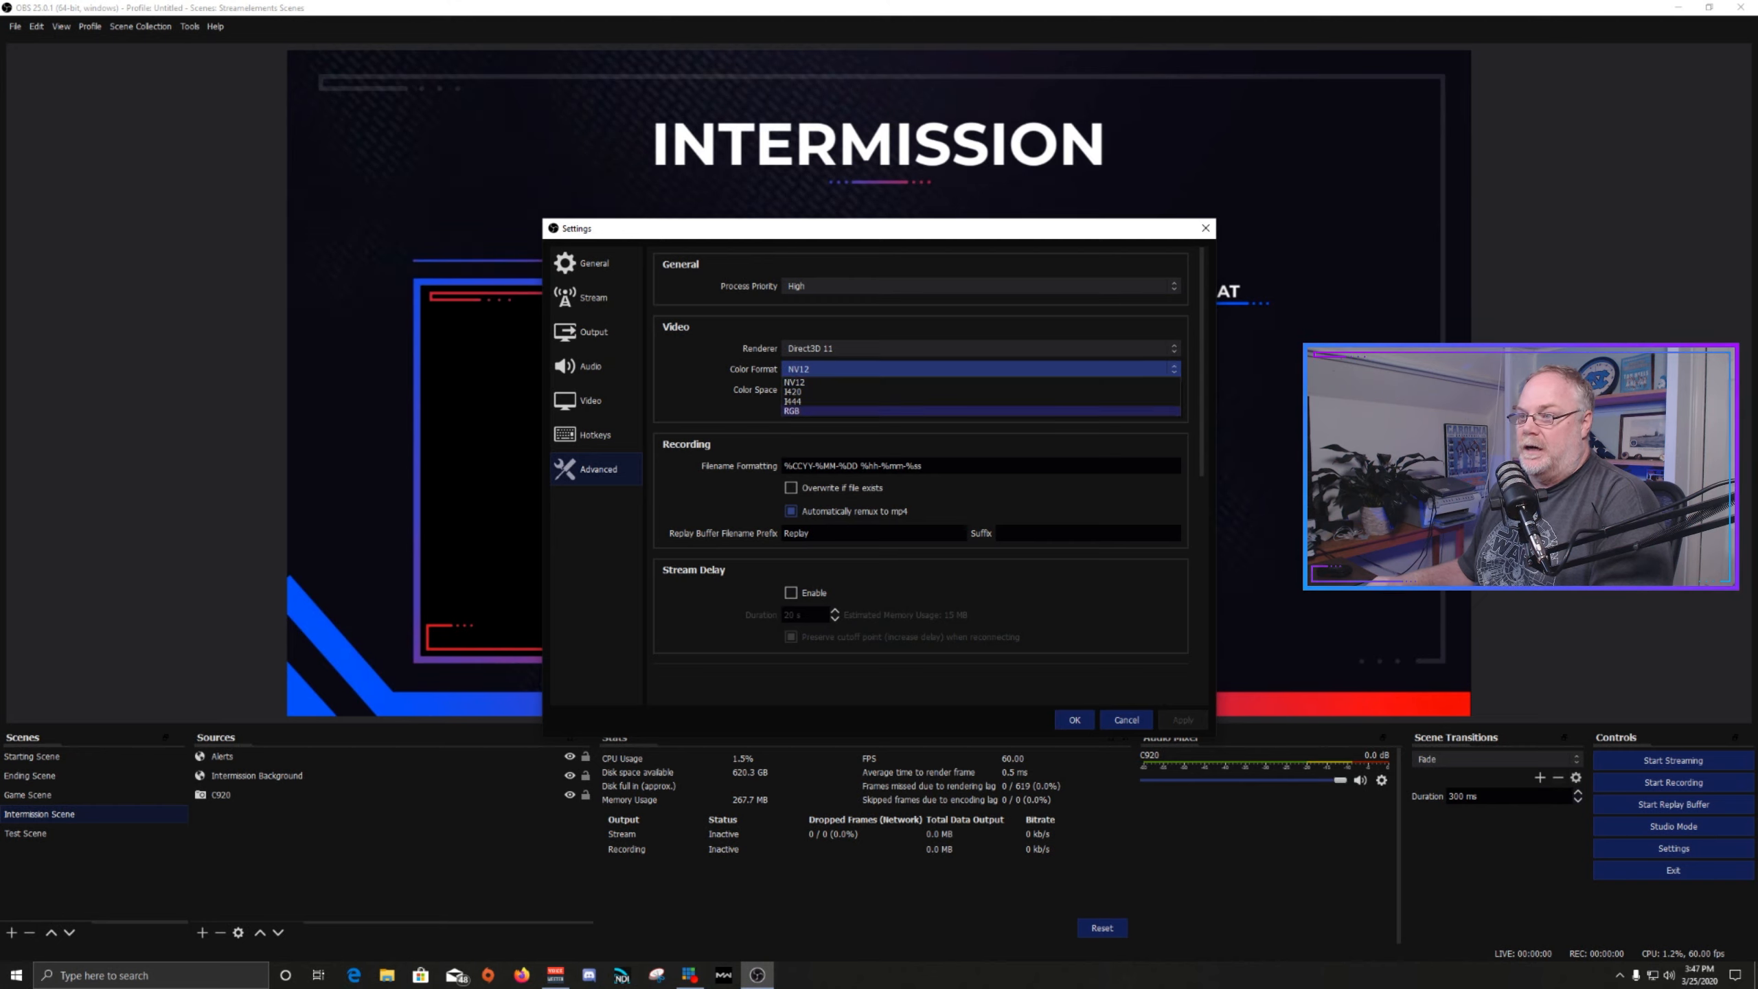
{"action": "left_click", "coordinate": [981, 383]}
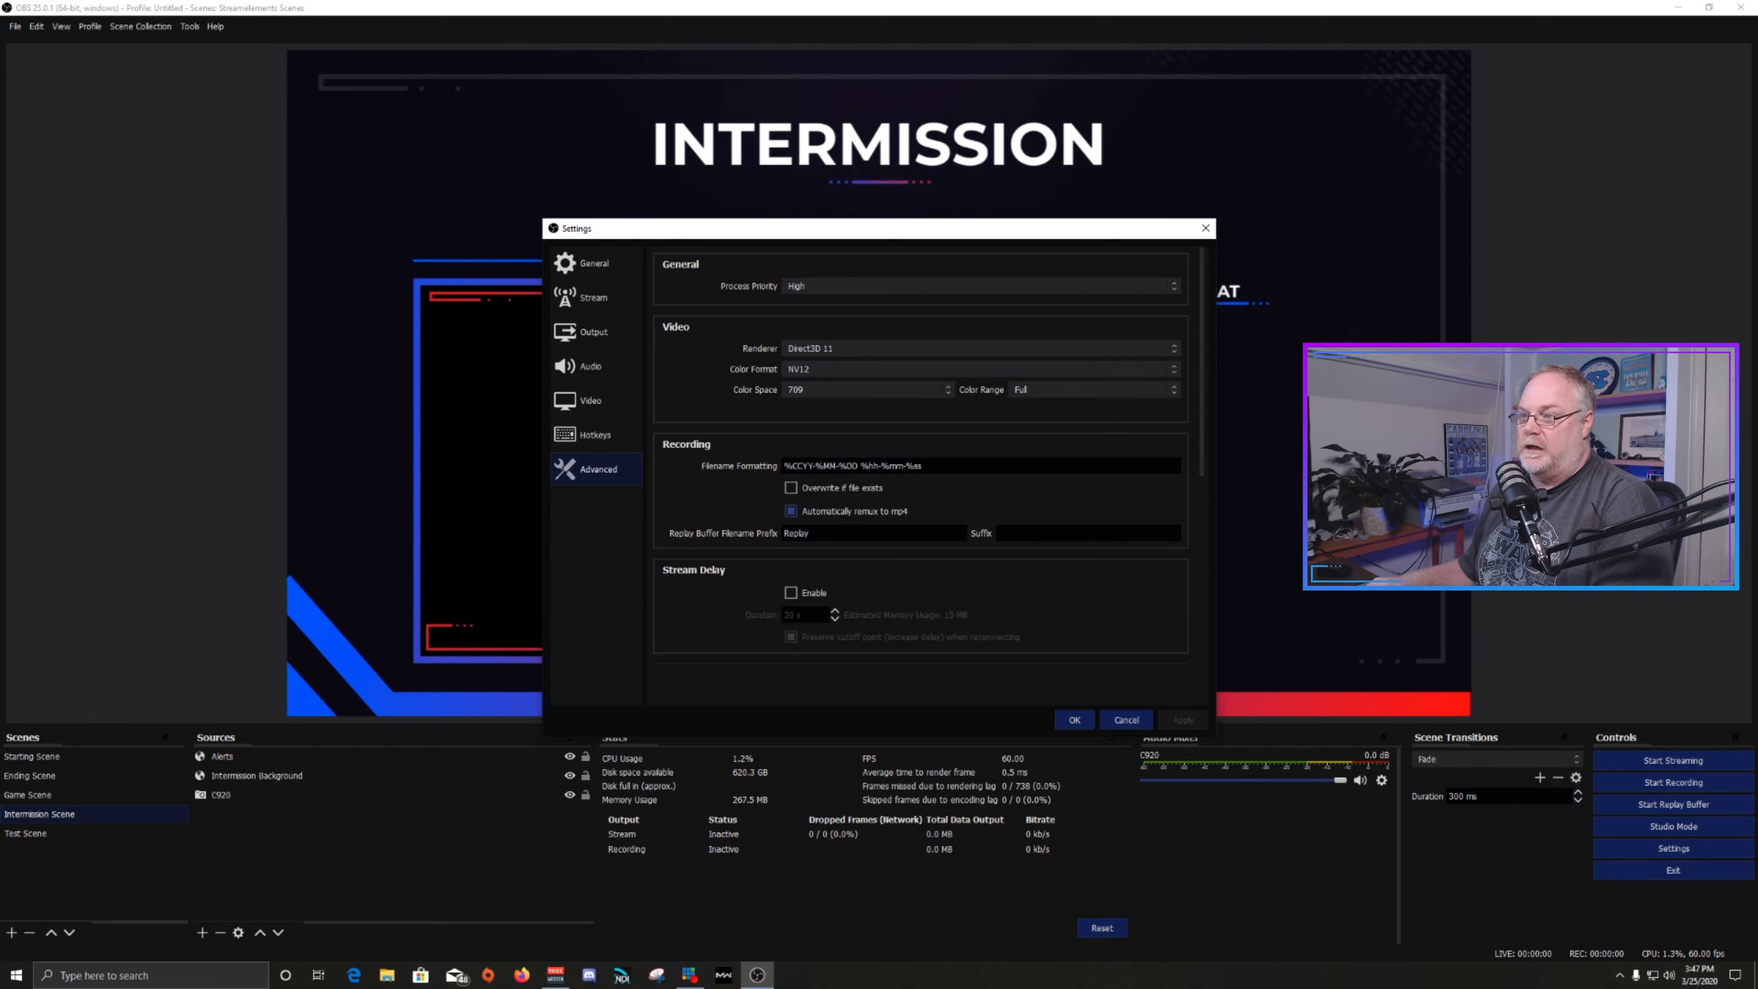
{"action": "left_click", "coordinate": [980, 369]}
{"action": "left_click", "coordinate": [980, 368]}
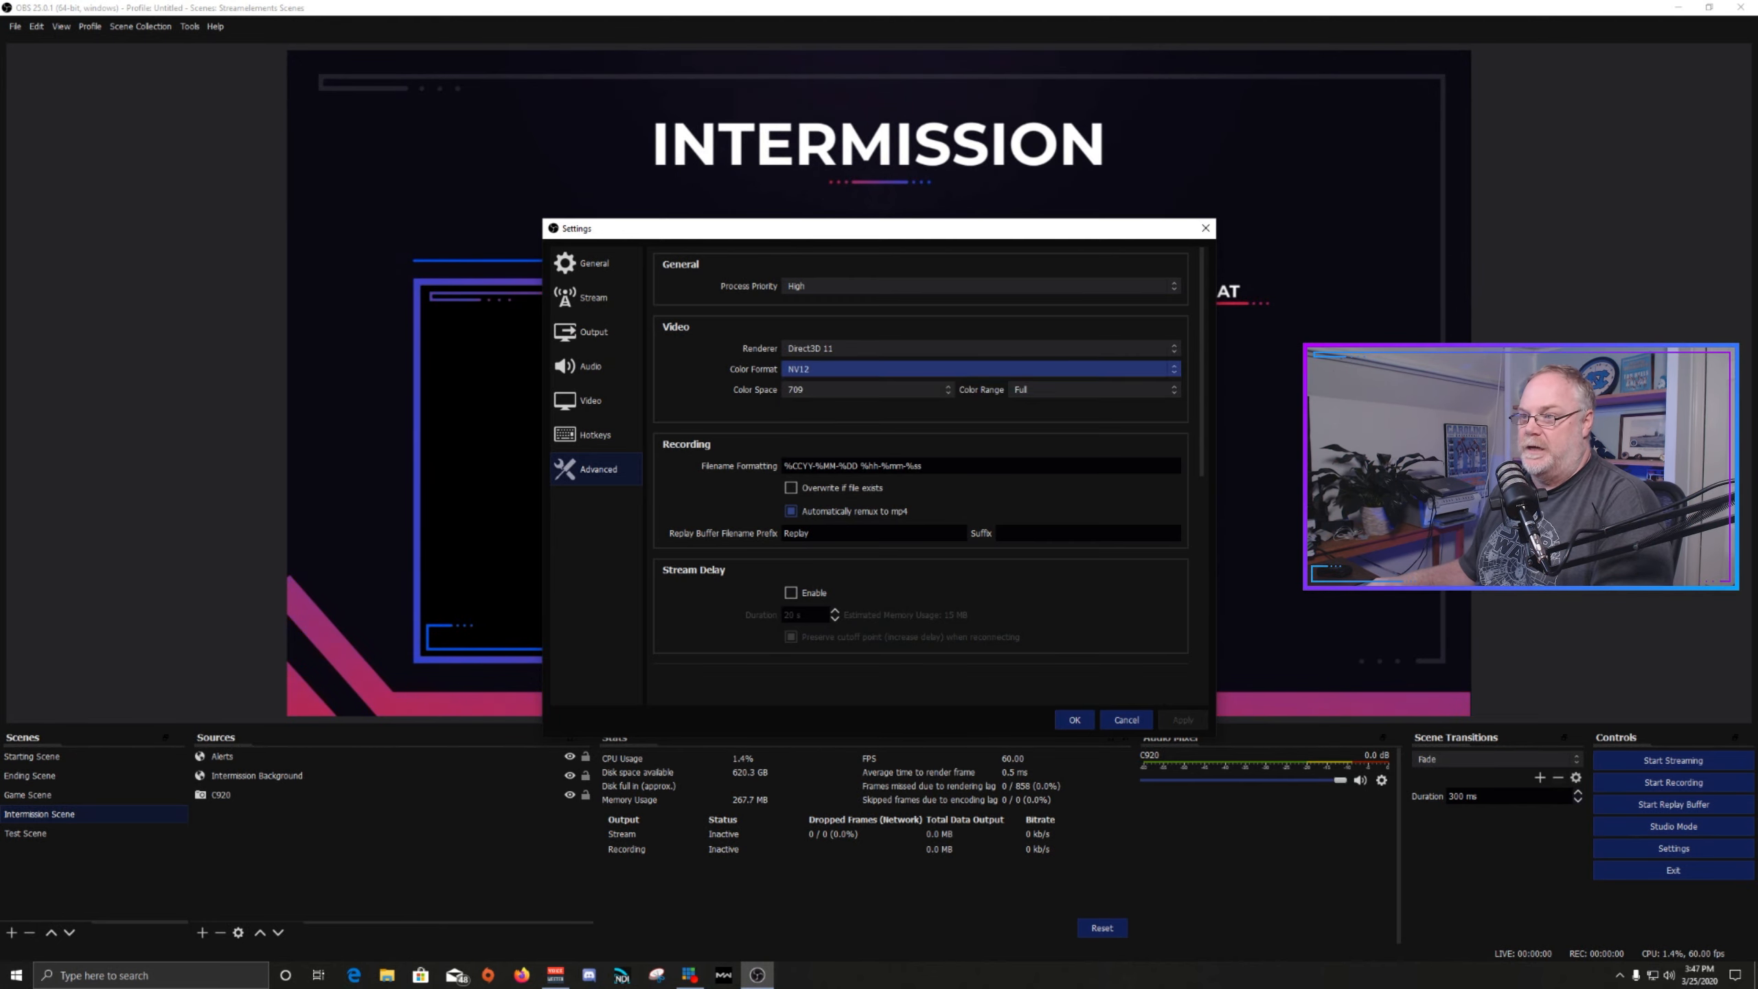
In the advanced video settings, select the 709 color space and the Full color range.
{"action": "left_click", "coordinate": [868, 390]}
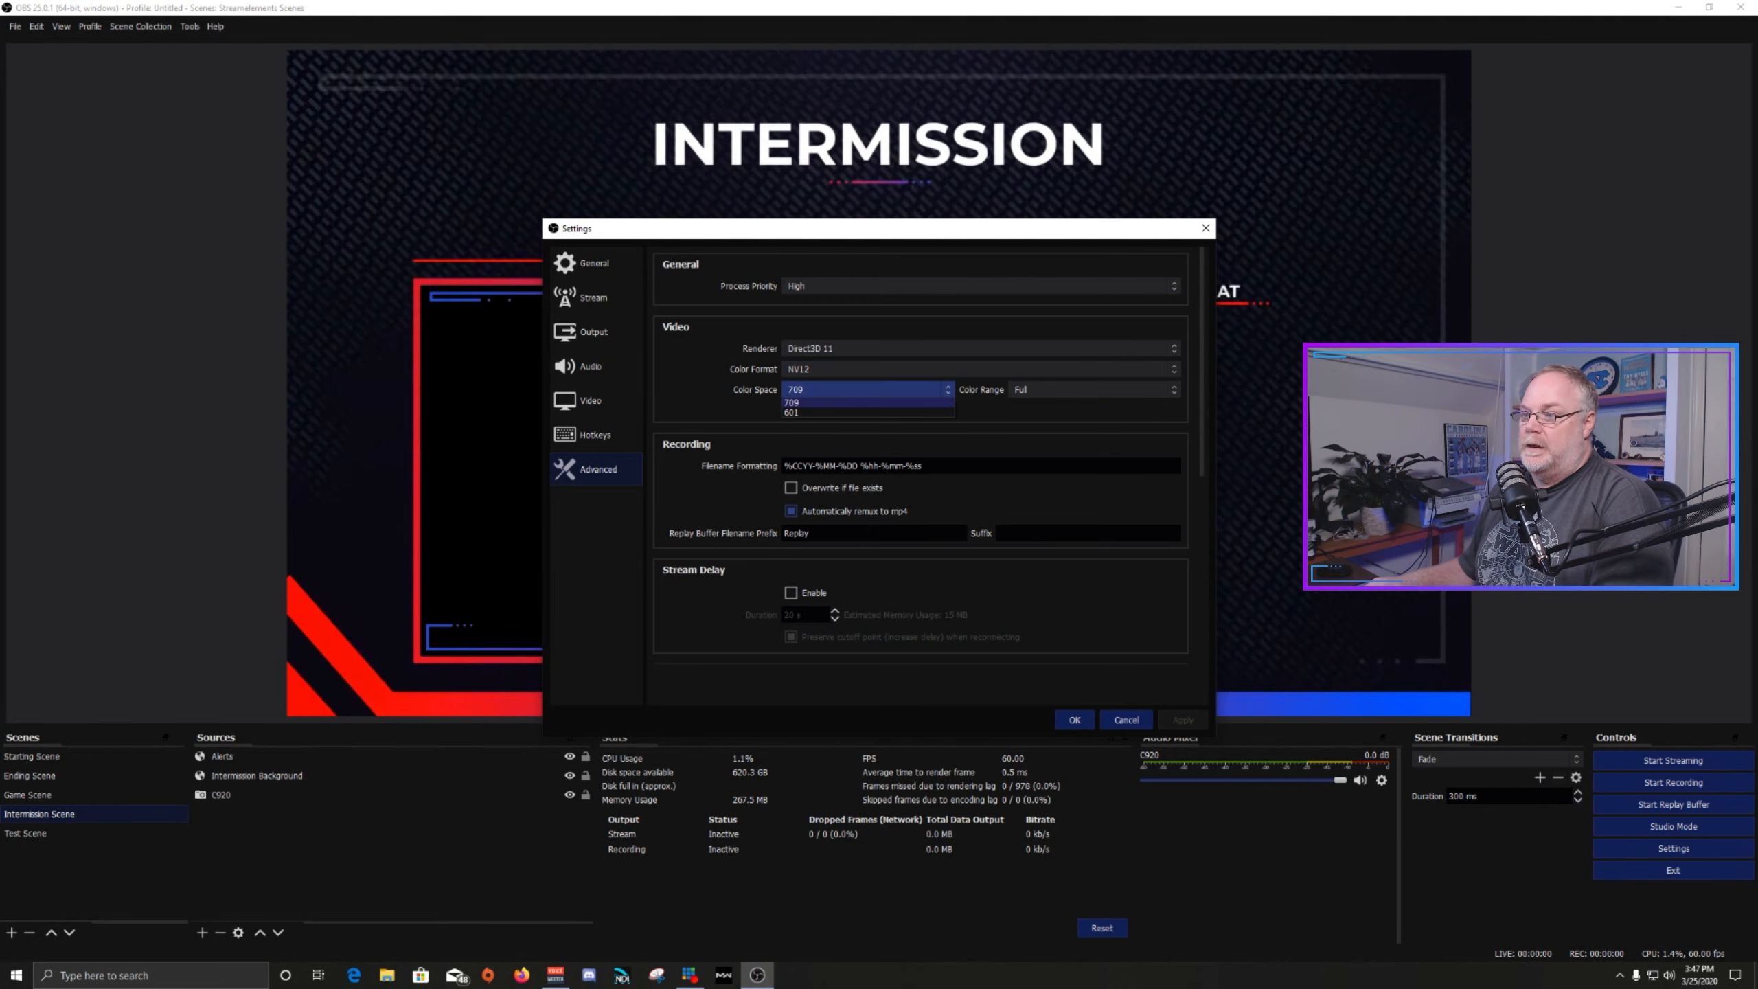
{"action": "left_click", "coordinate": [868, 391]}
{"action": "left_click", "coordinate": [868, 390]}
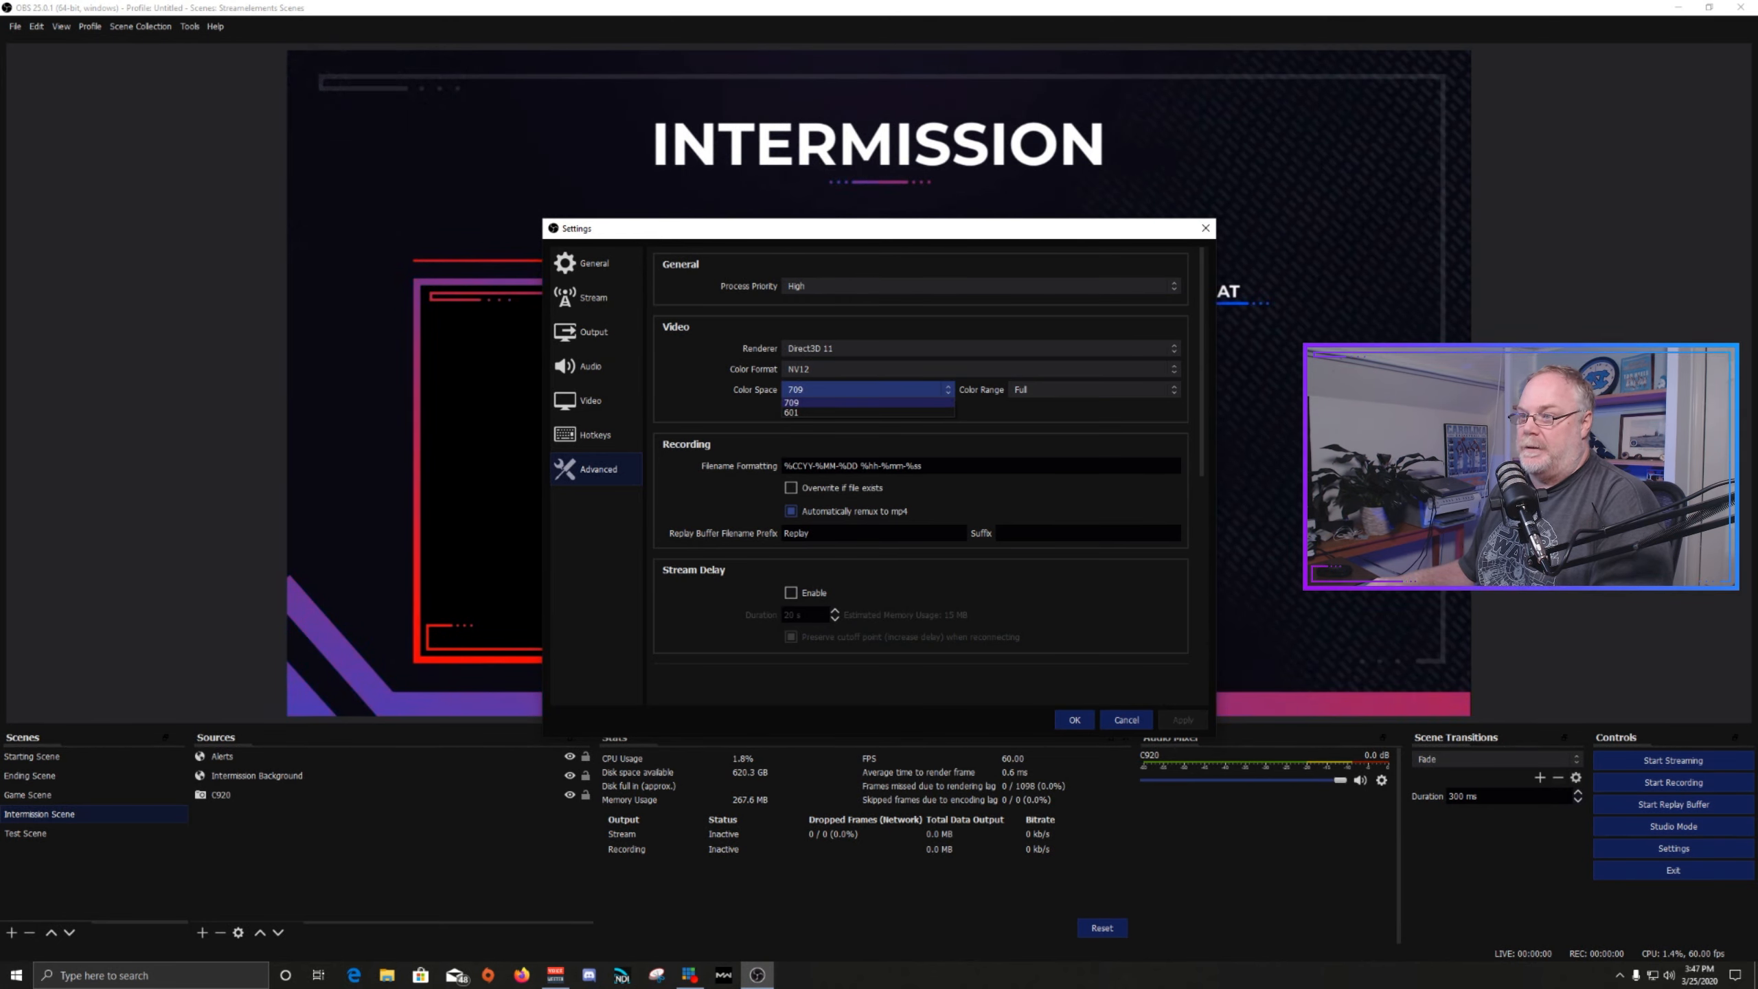
{"action": "left_click", "coordinate": [868, 403]}
{"action": "left_click", "coordinate": [1093, 390]}
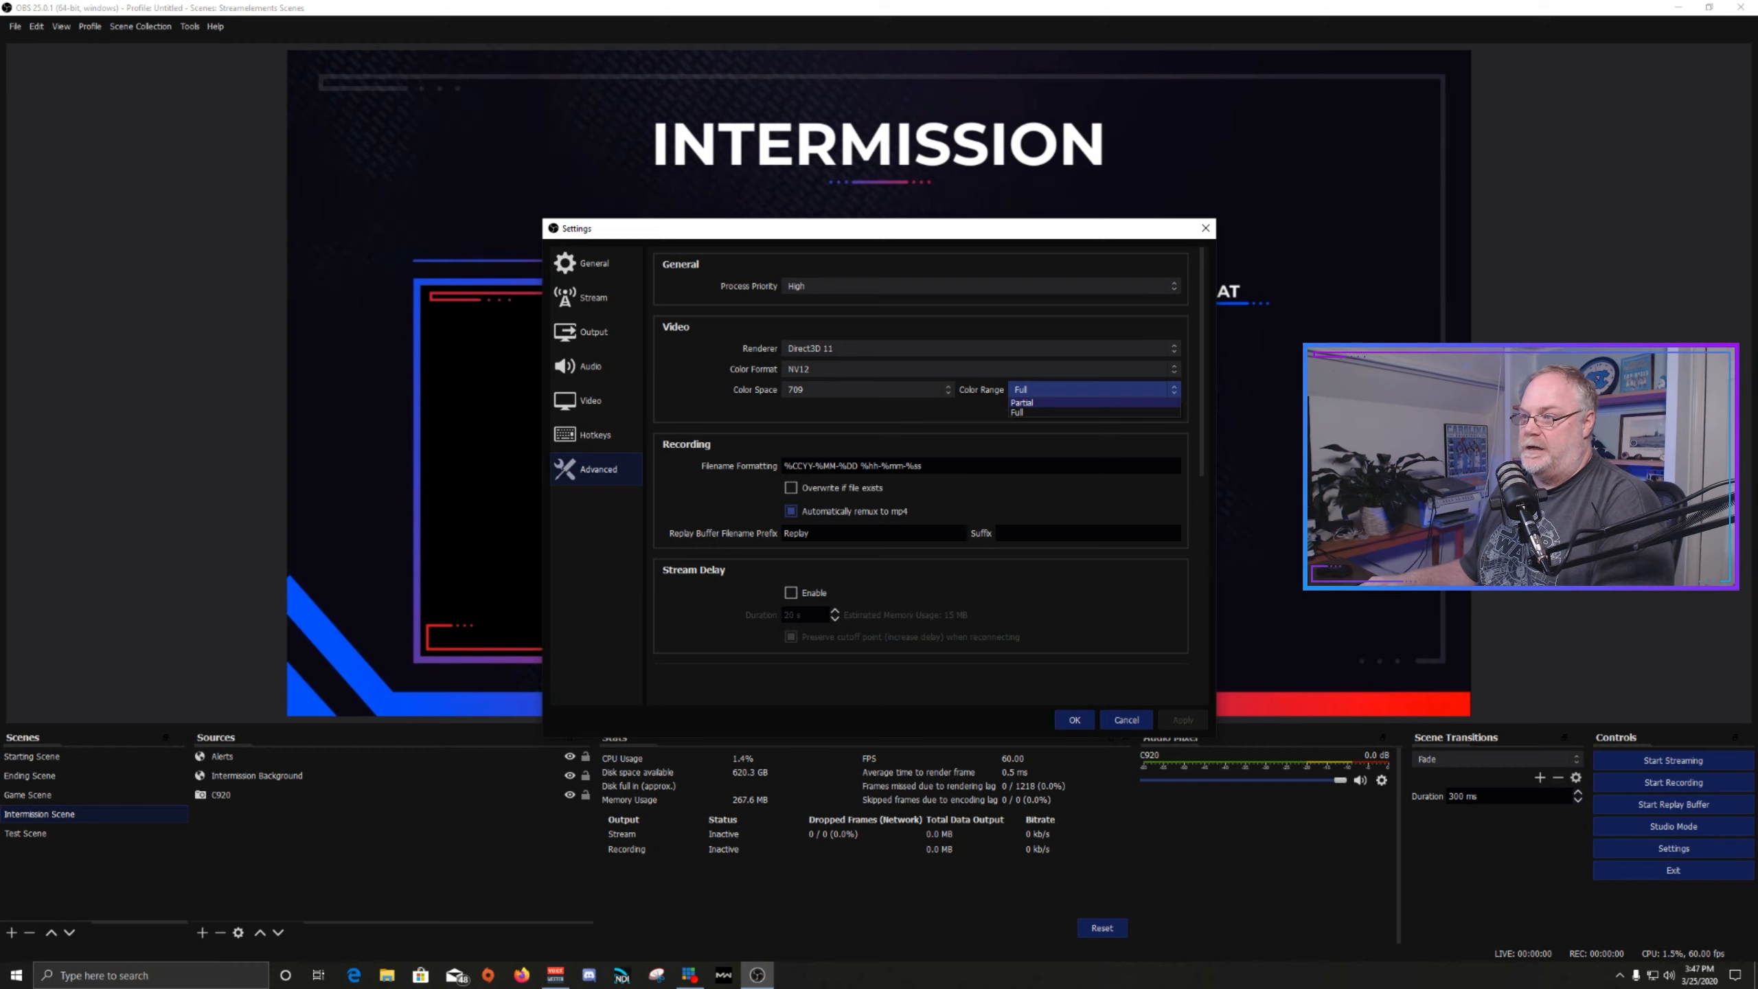
{"action": "left_click", "coordinate": [1093, 412]}
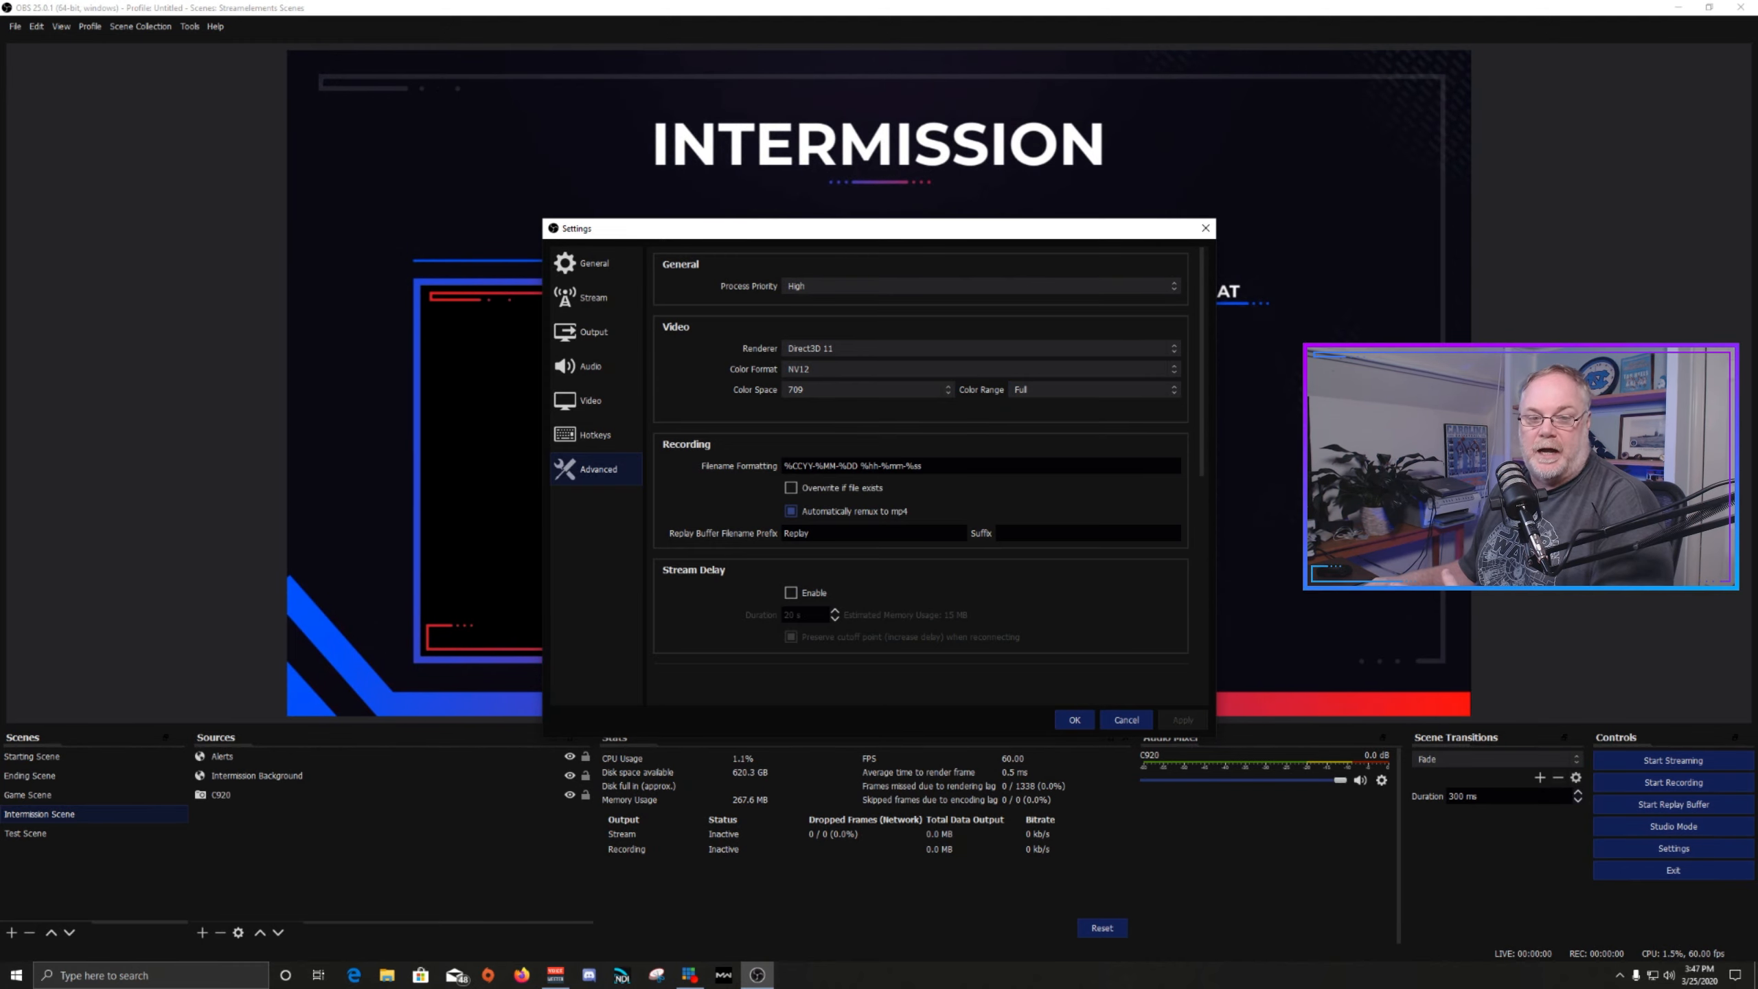
Set the network's Bind to IP option to Default and apply the advanced settings.
{"action": "scroll", "coordinate": [928, 455], "scroll_direction": "down", "scroll_amount": 4}
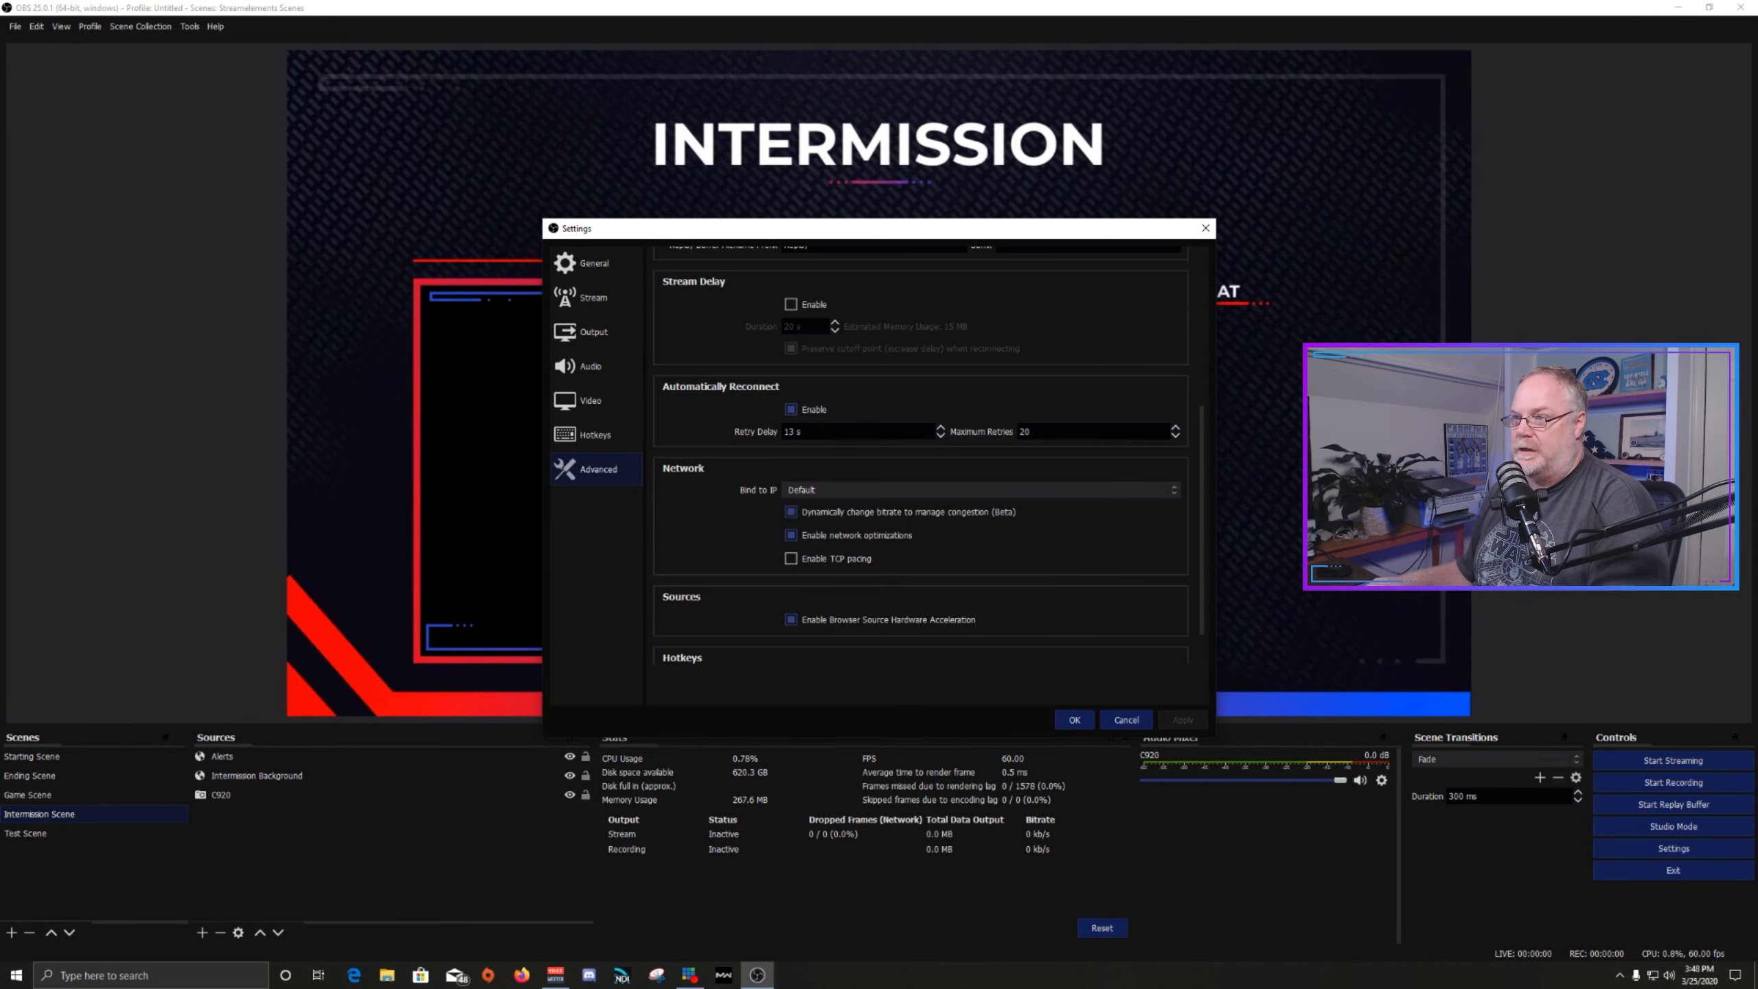
{"action": "scroll", "coordinate": [928, 454], "scroll_direction": "down", "scroll_amount": 1}
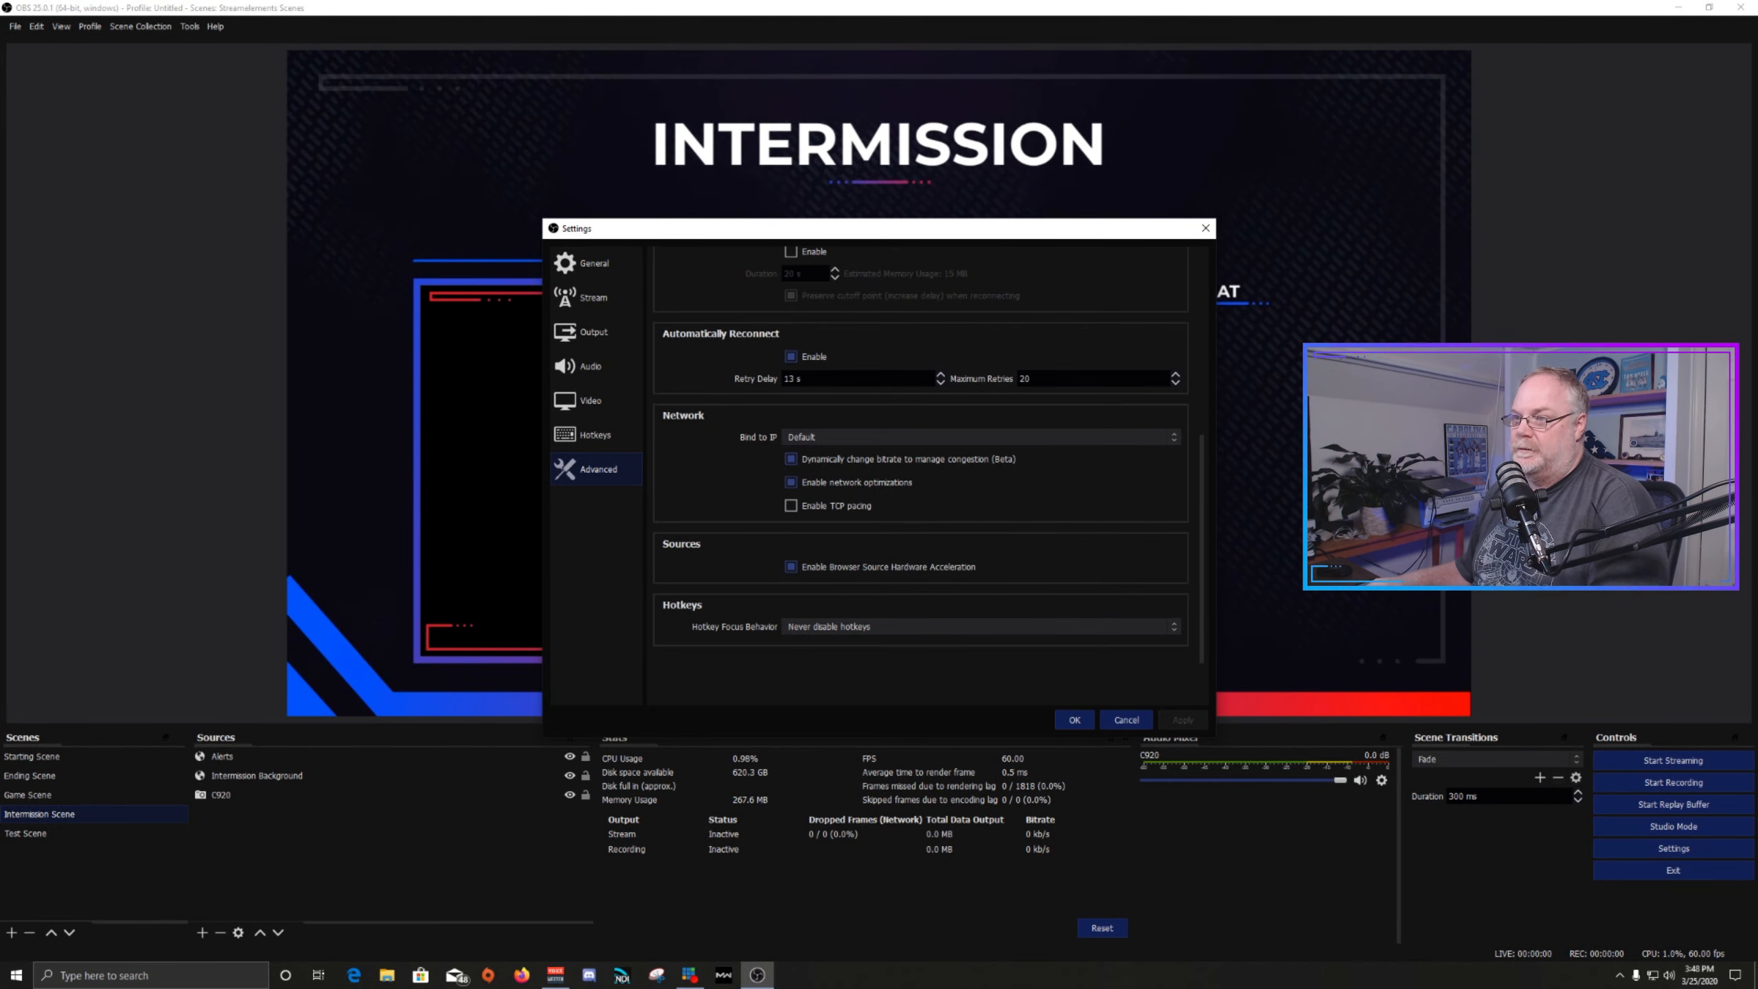
{"action": "left_click", "coordinate": [981, 437]}
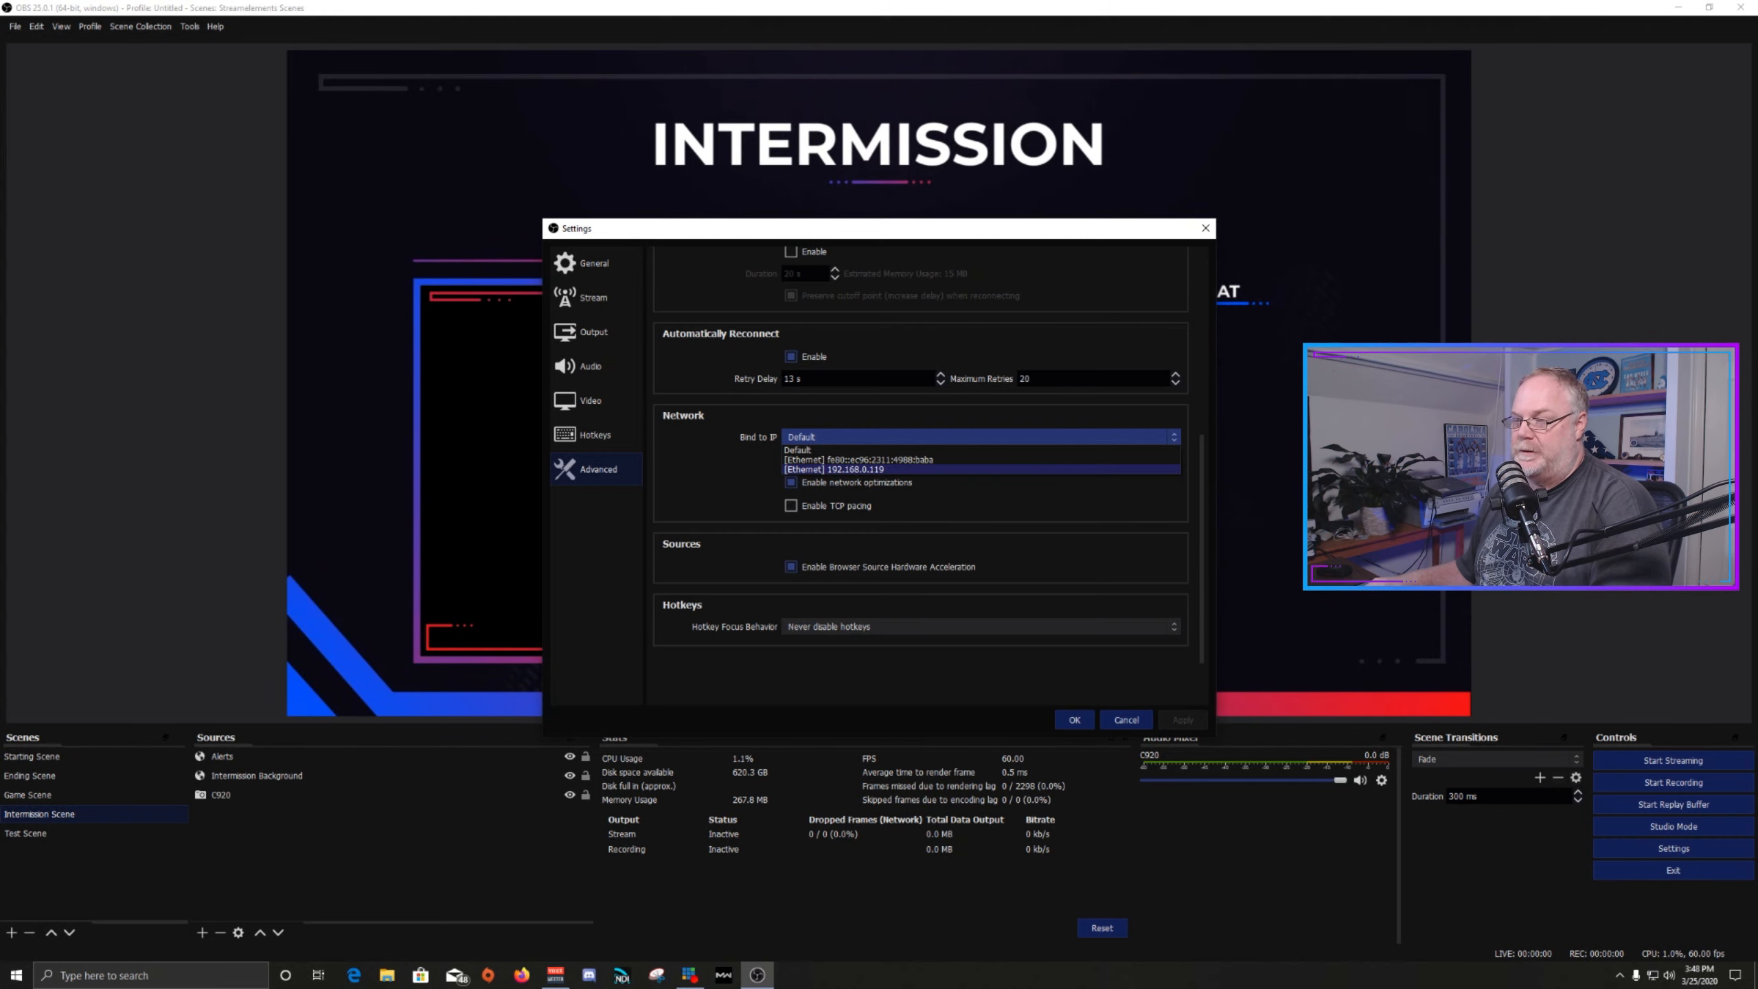
{"action": "left_click", "coordinate": [856, 470]}
{"action": "left_click", "coordinate": [858, 438]}
{"action": "left_click", "coordinate": [852, 451]}
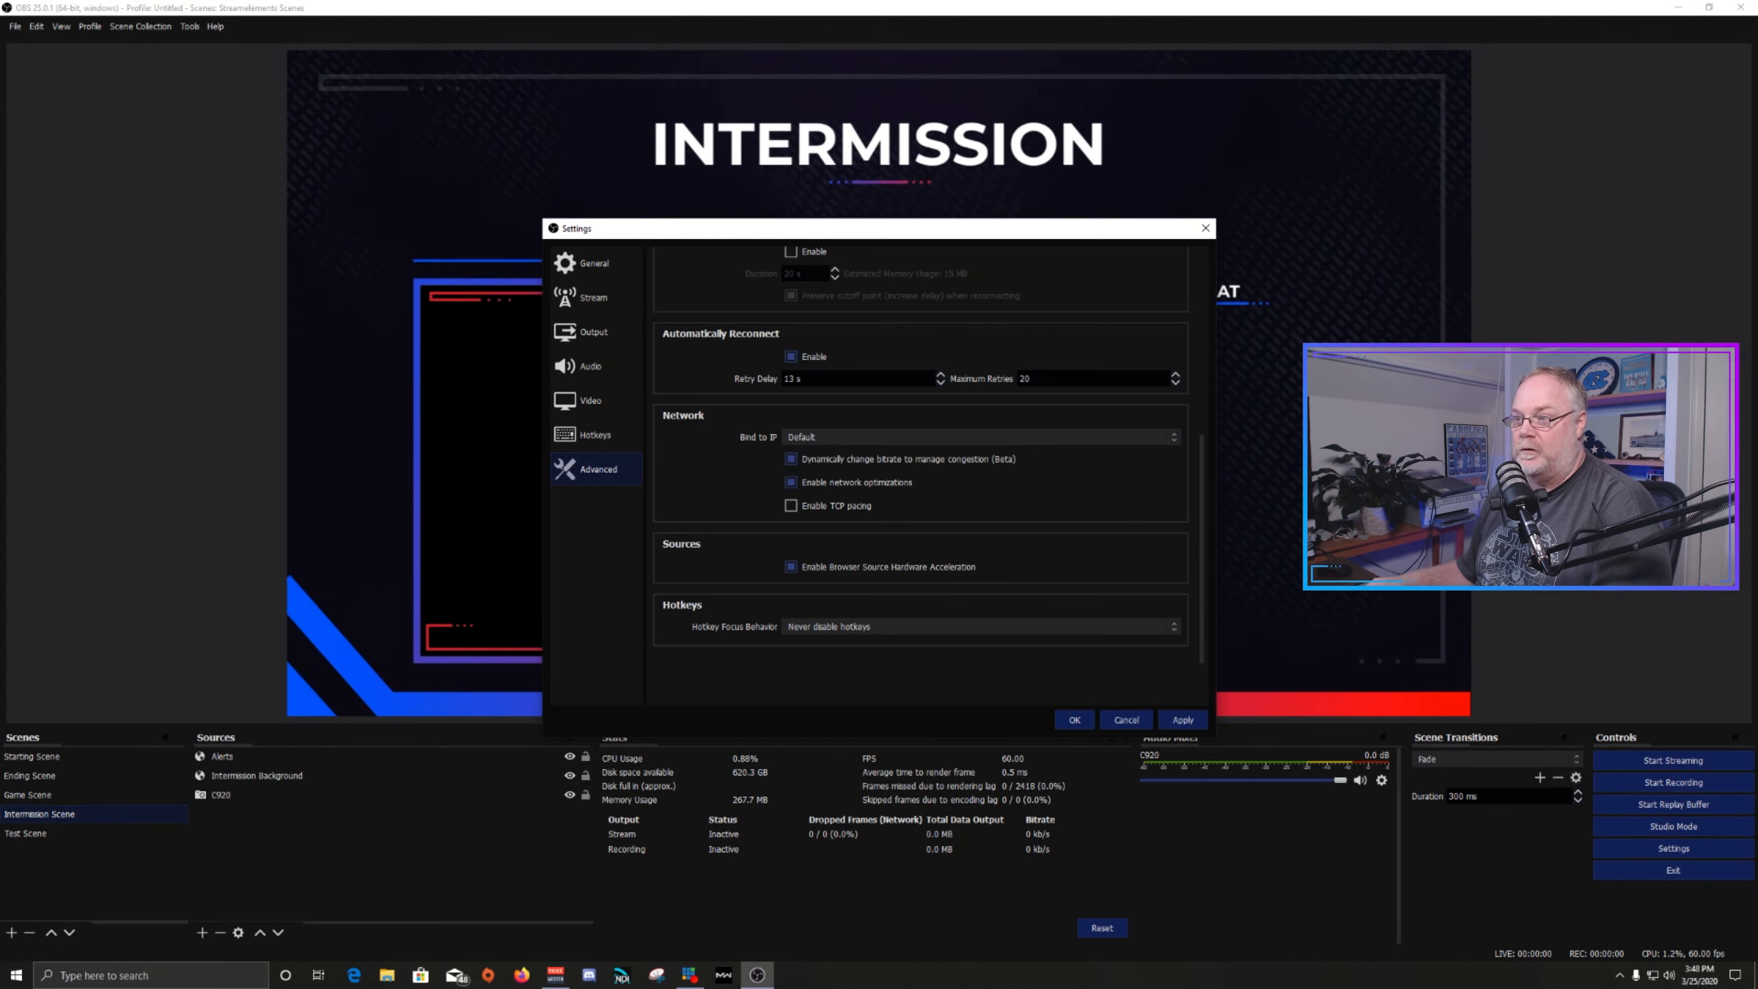
{"action": "left_click", "coordinate": [1182, 721]}
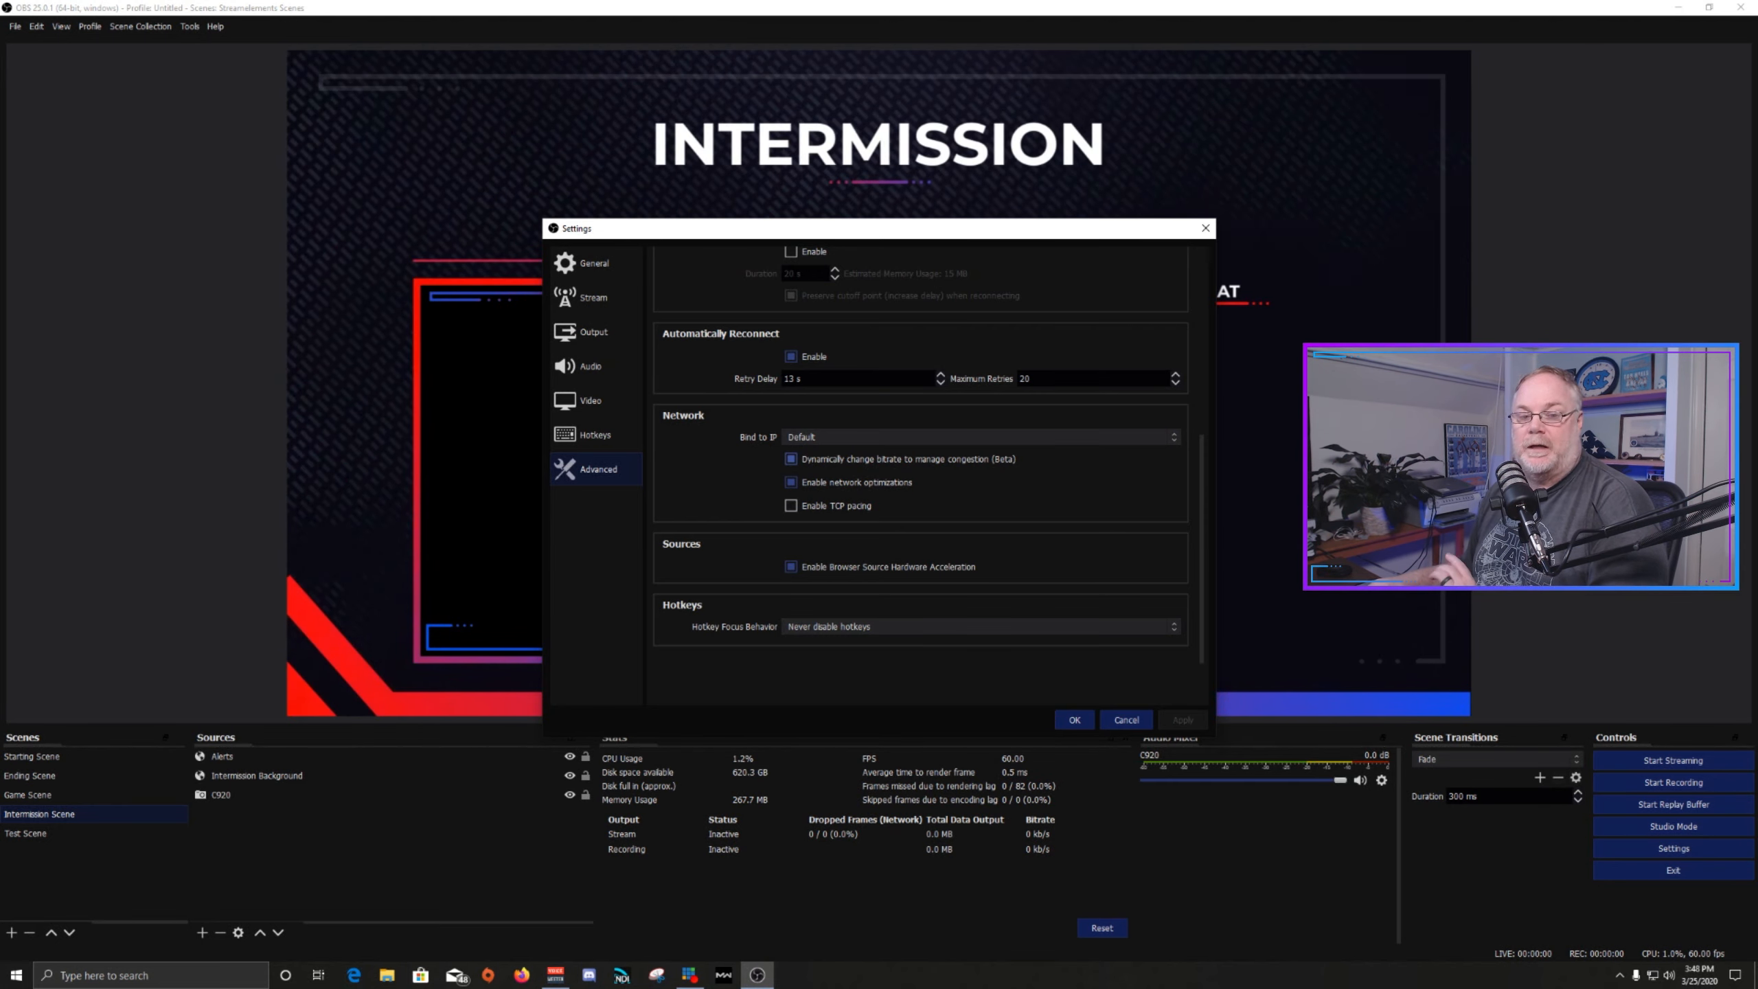
Reposition the settings window and review the stream, output, video and advanced settings once more.
{"action": "mouse_move", "coordinate": [809, 461]}
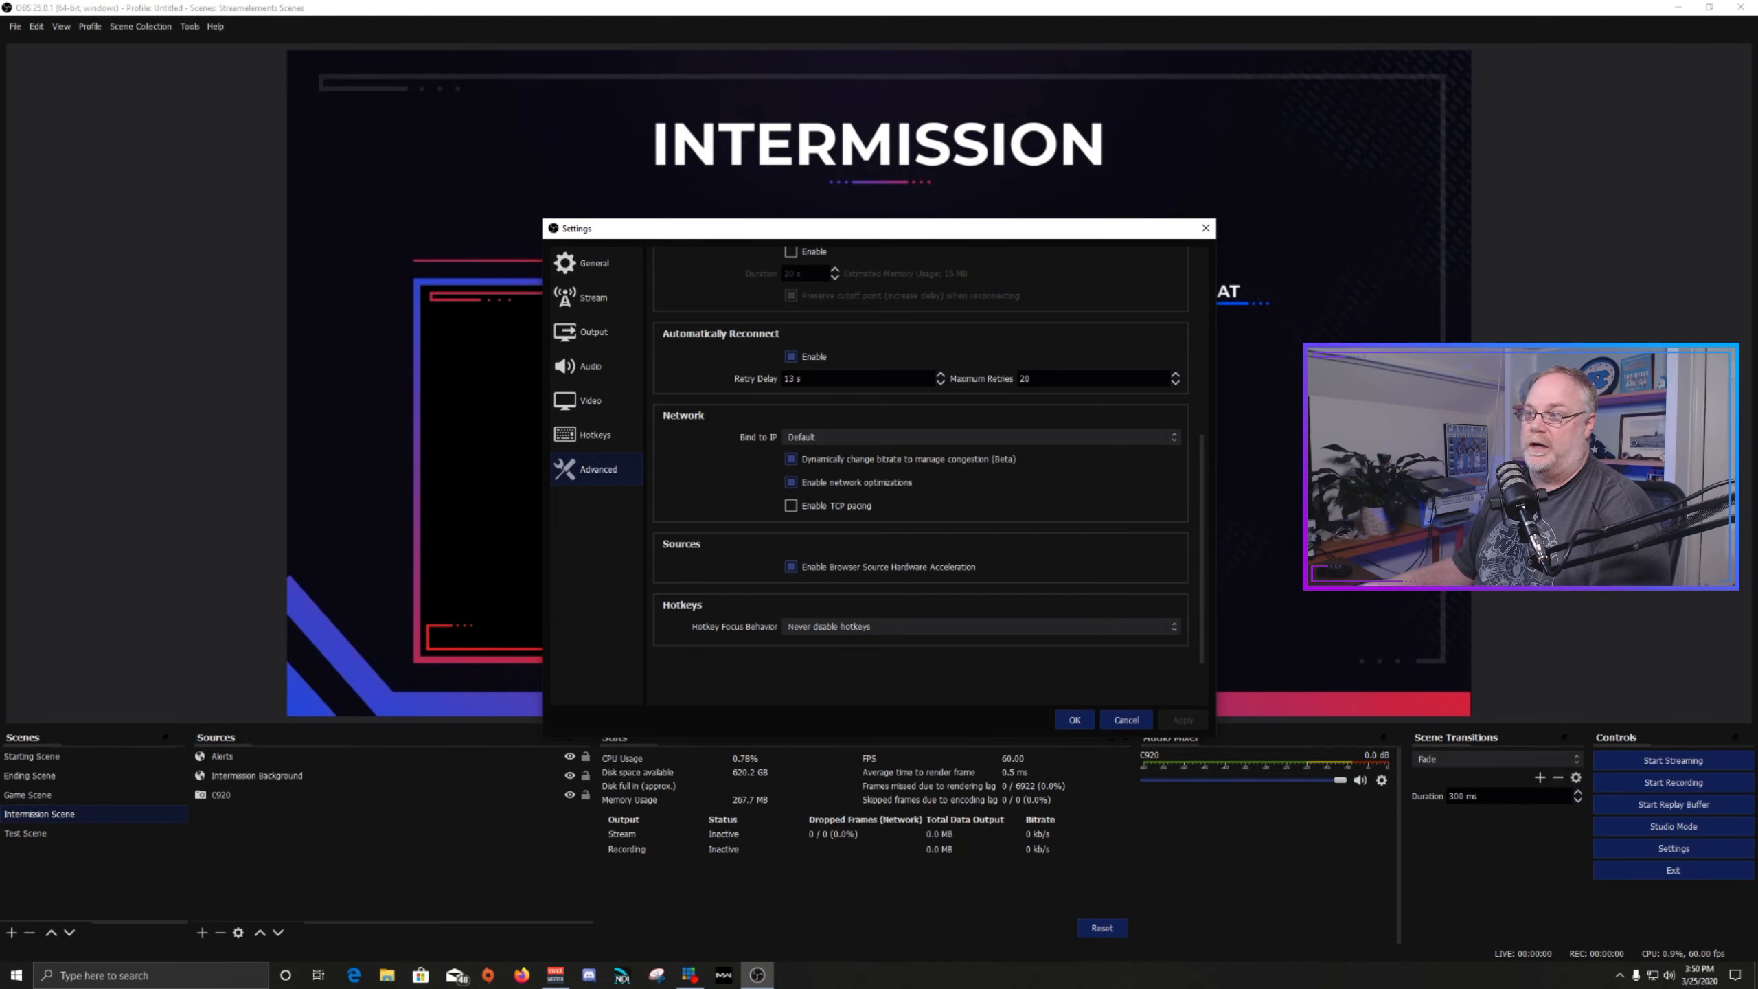
{"action": "left_click_drag", "start_coordinate": [915, 234], "coordinate": [1022, 165]}
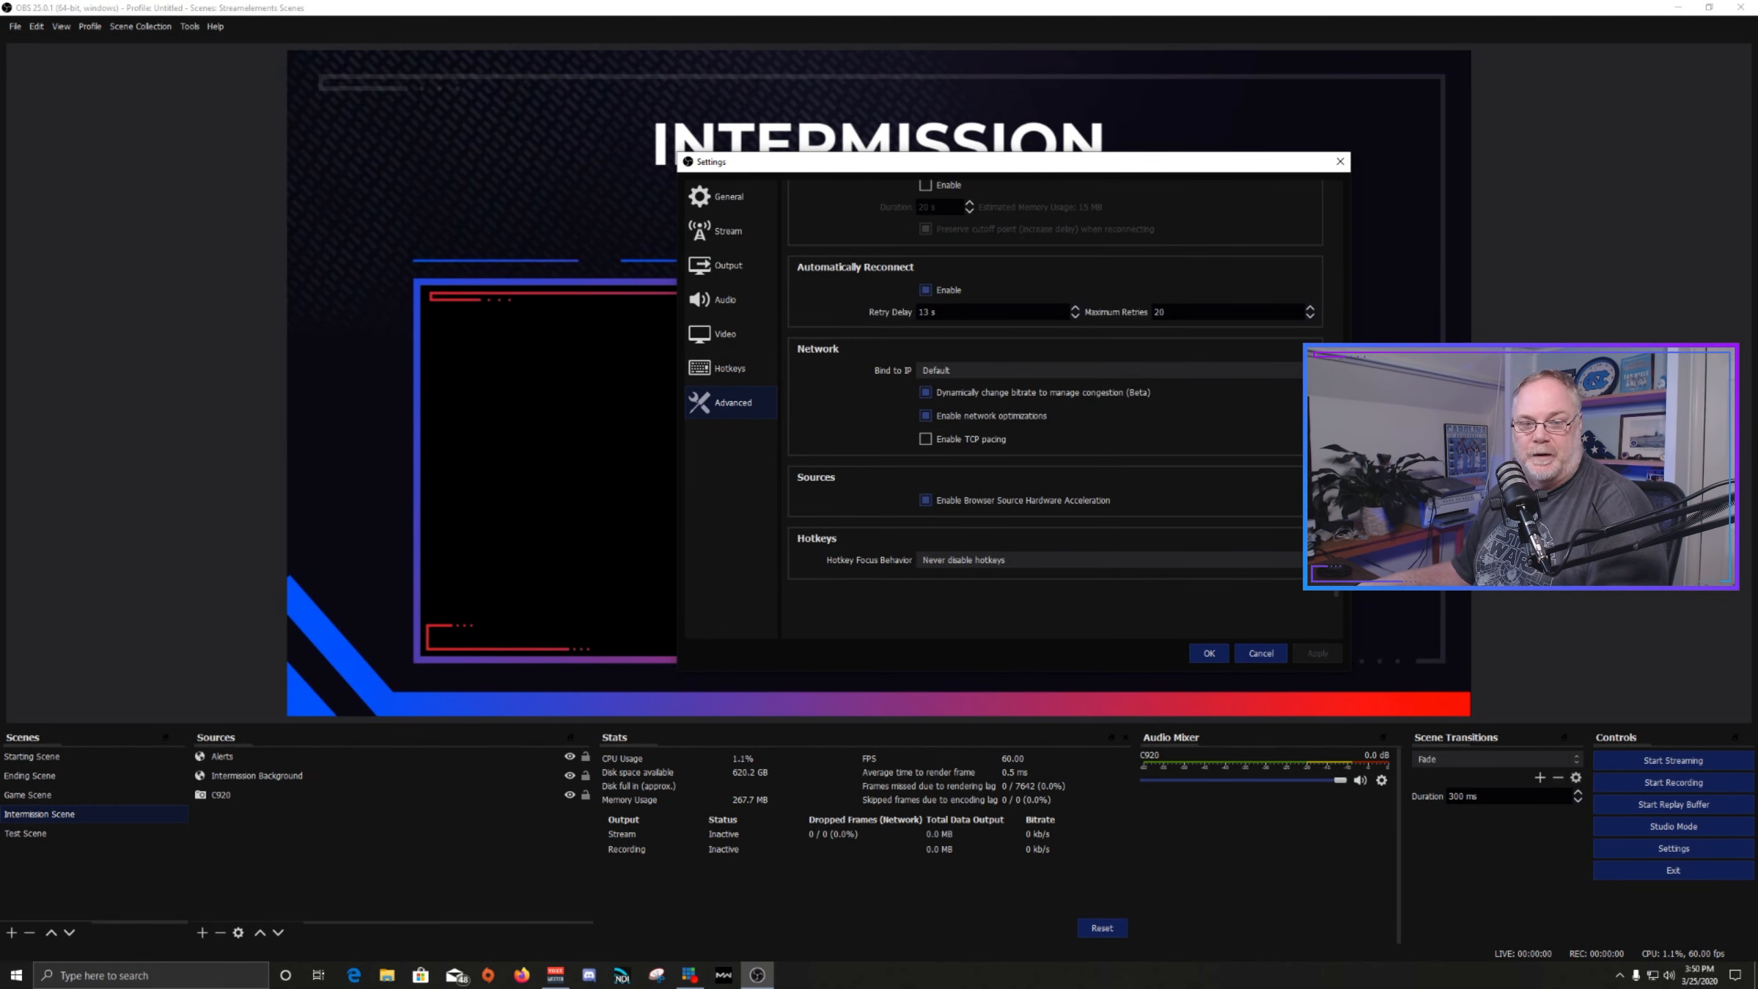
{"action": "left_click_drag", "start_coordinate": [1014, 161], "coordinate": [955, 234]}
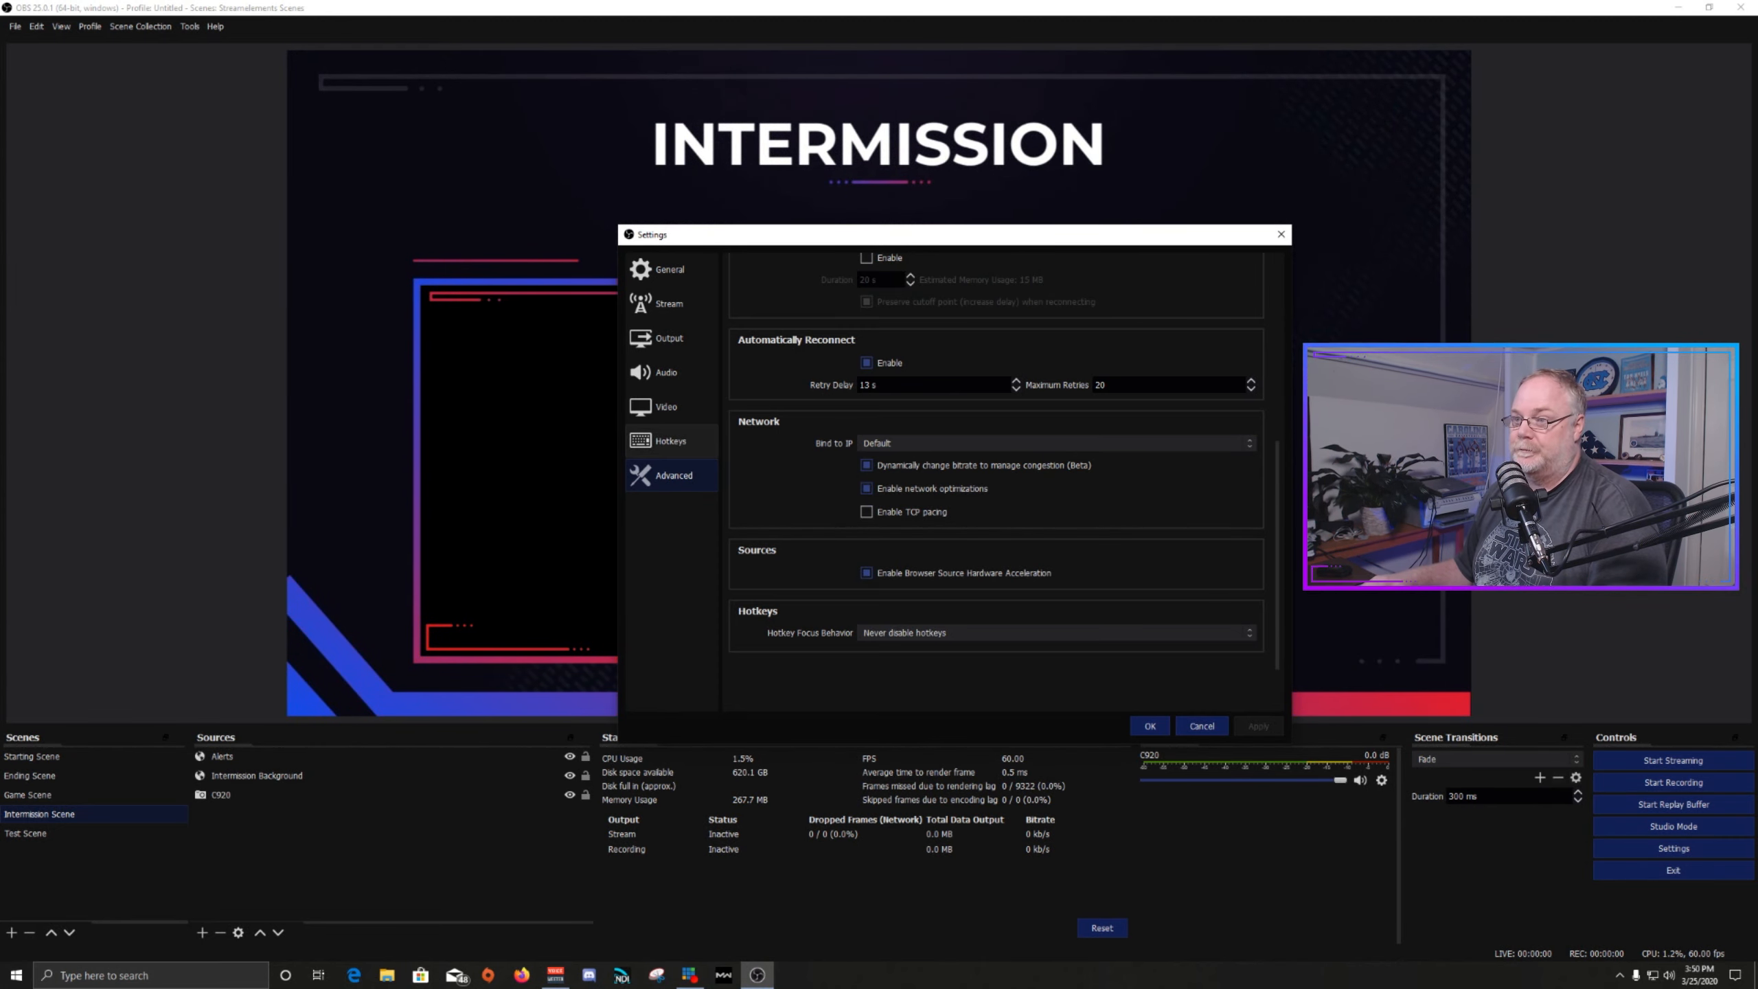
{"action": "left_click", "coordinate": [671, 407]}
{"action": "left_click", "coordinate": [671, 304]}
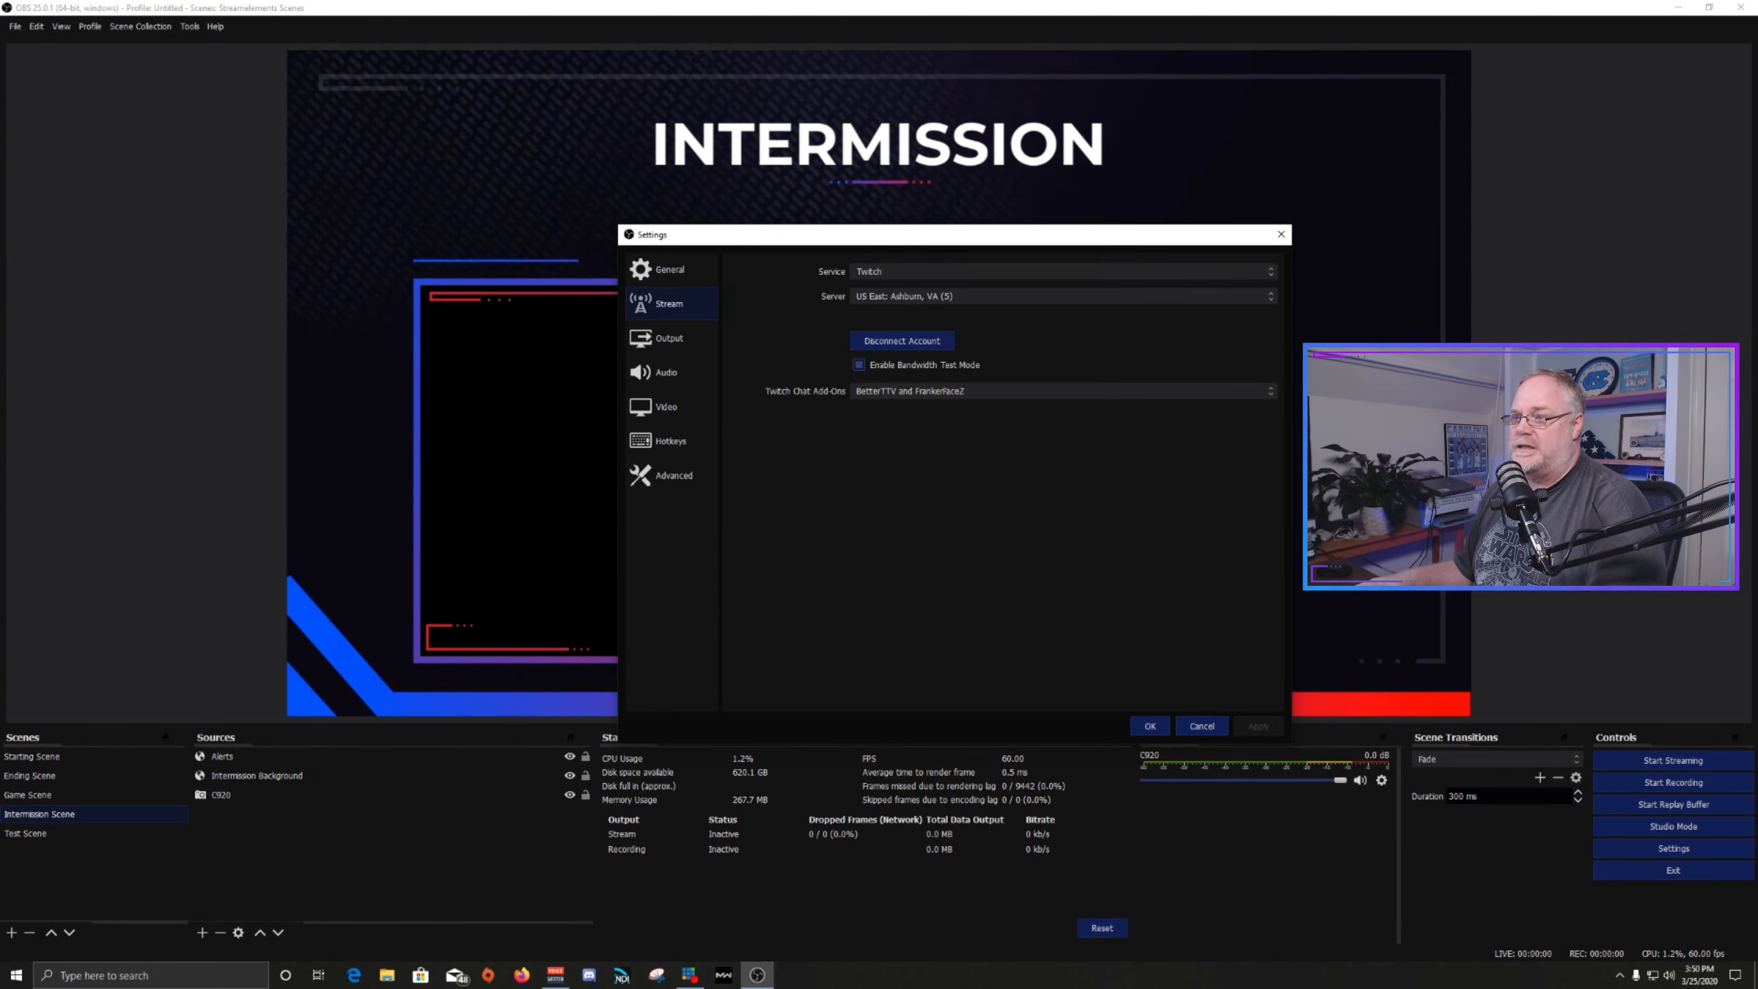
{"action": "left_click", "coordinate": [670, 338]}
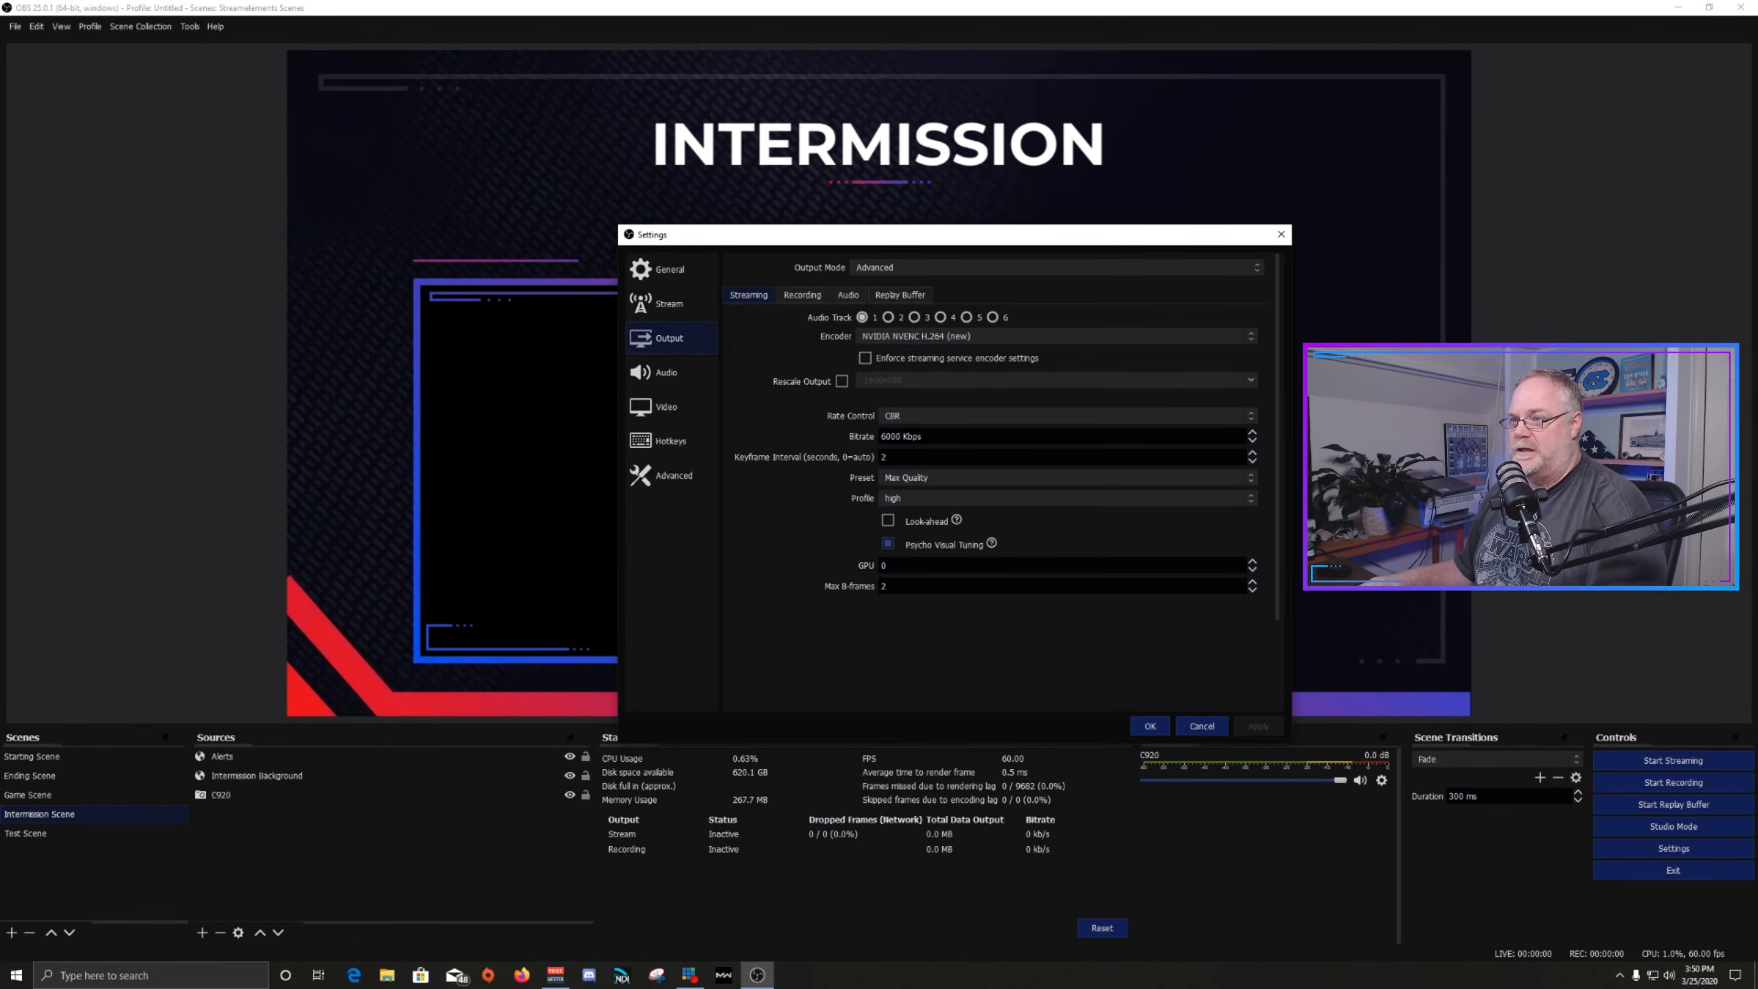
{"action": "left_click", "coordinate": [666, 407]}
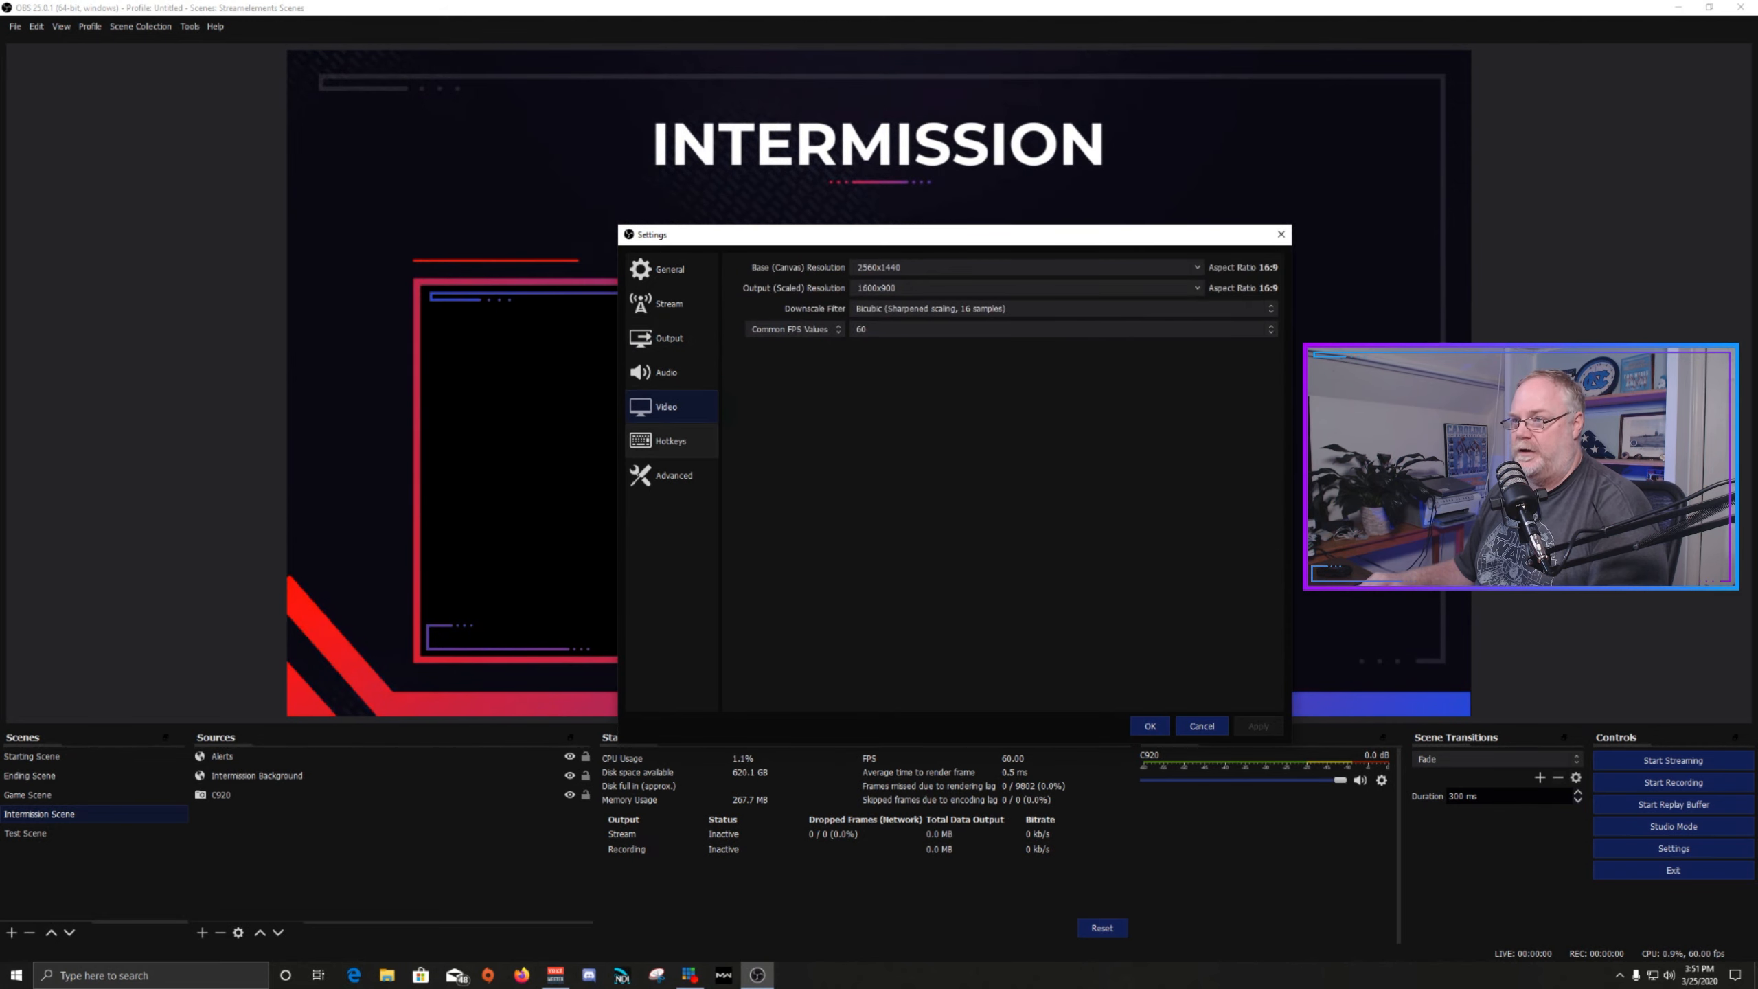
{"action": "left_click", "coordinate": [670, 476]}
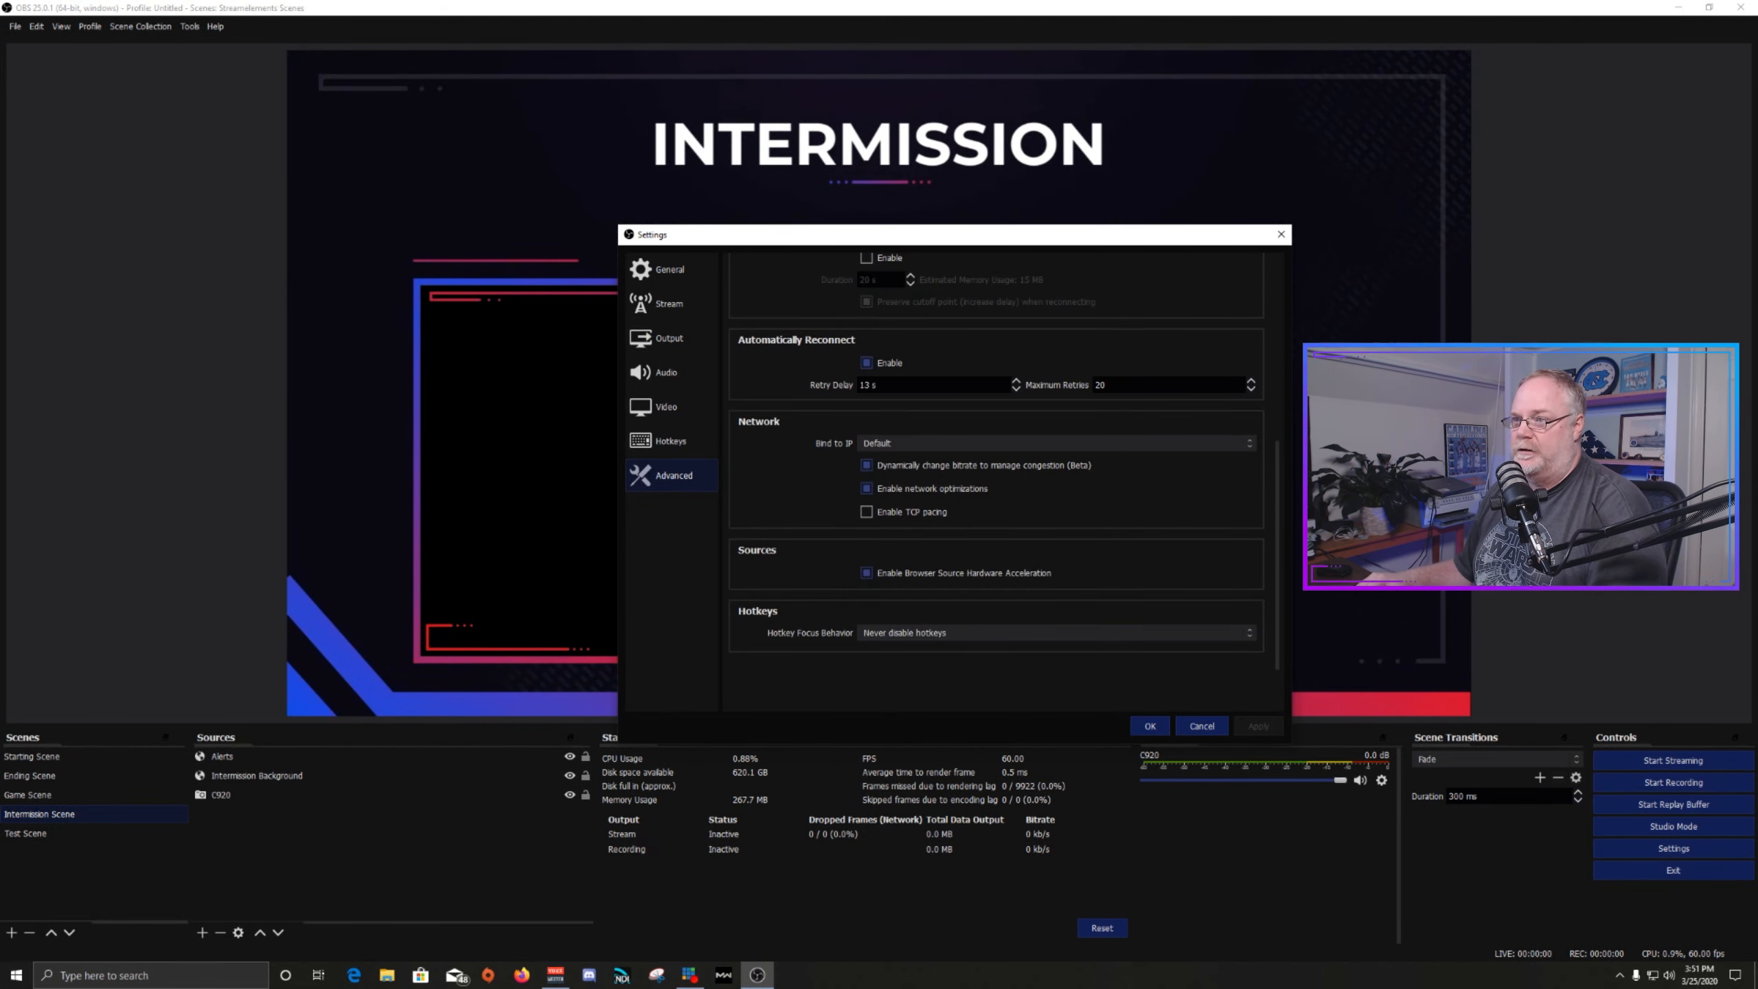
Examine the audio settings, including the available Mic/Auxiliary Audio devices and the meter, monitoring and hotkey options.
{"action": "left_click", "coordinate": [668, 373]}
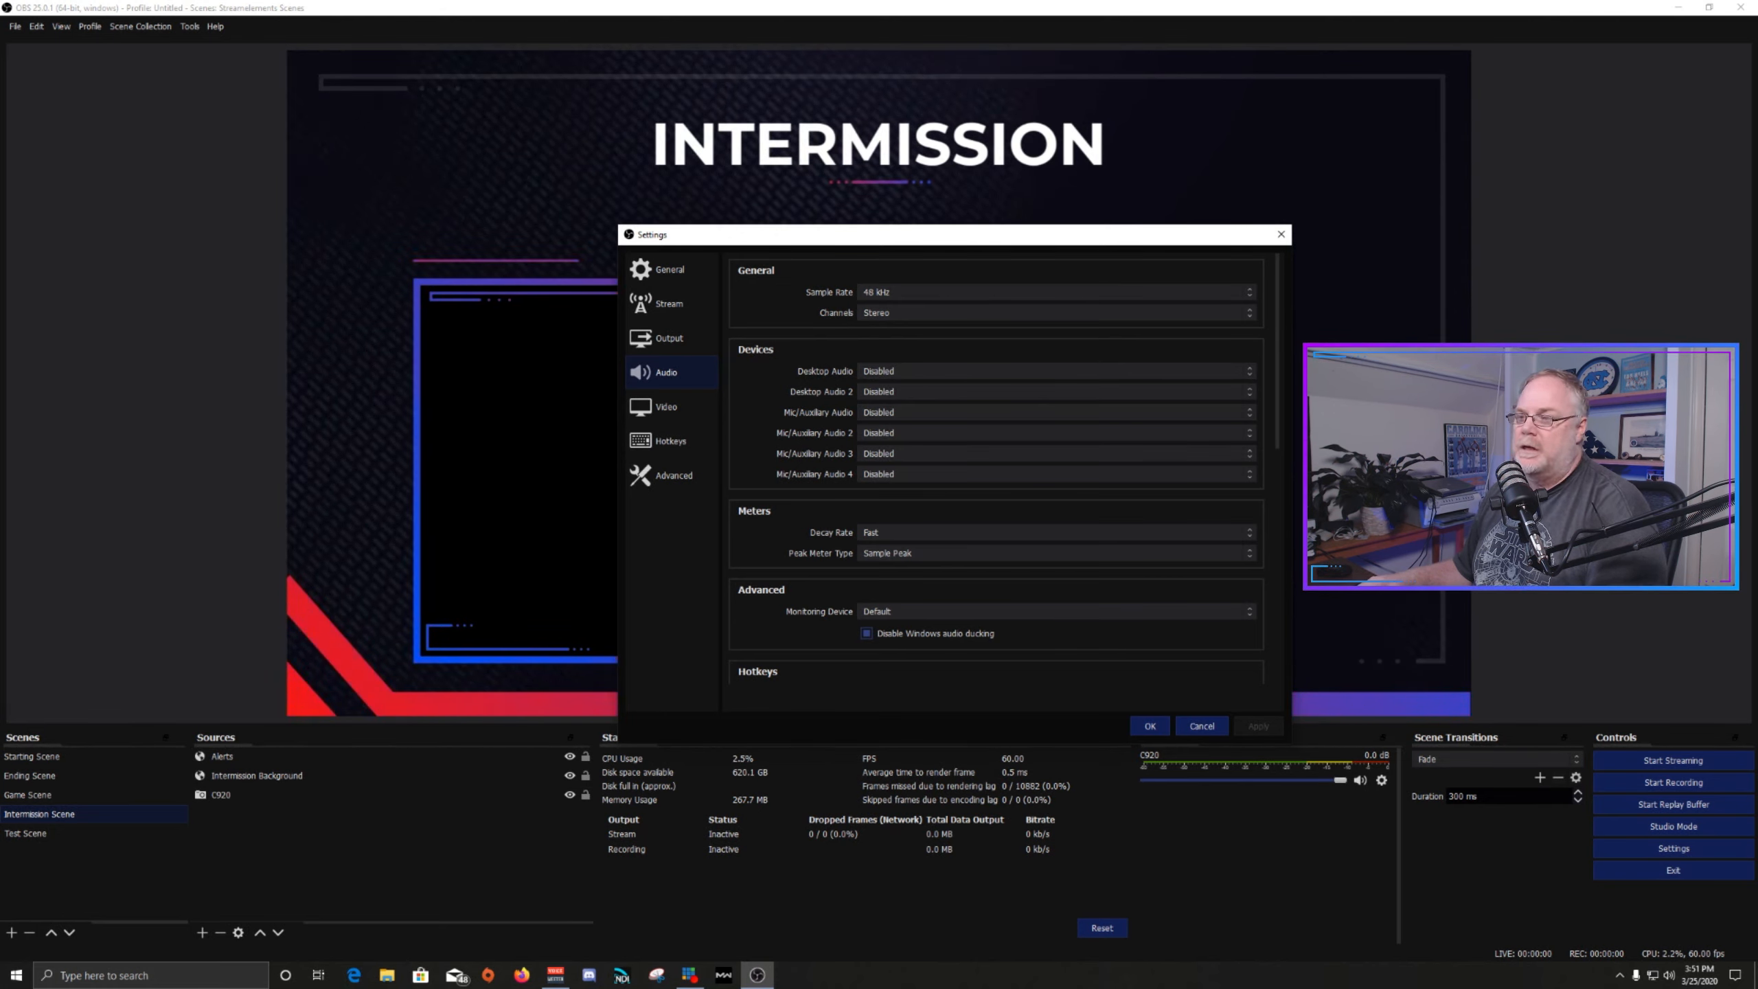
{"action": "left_click", "coordinate": [1056, 413]}
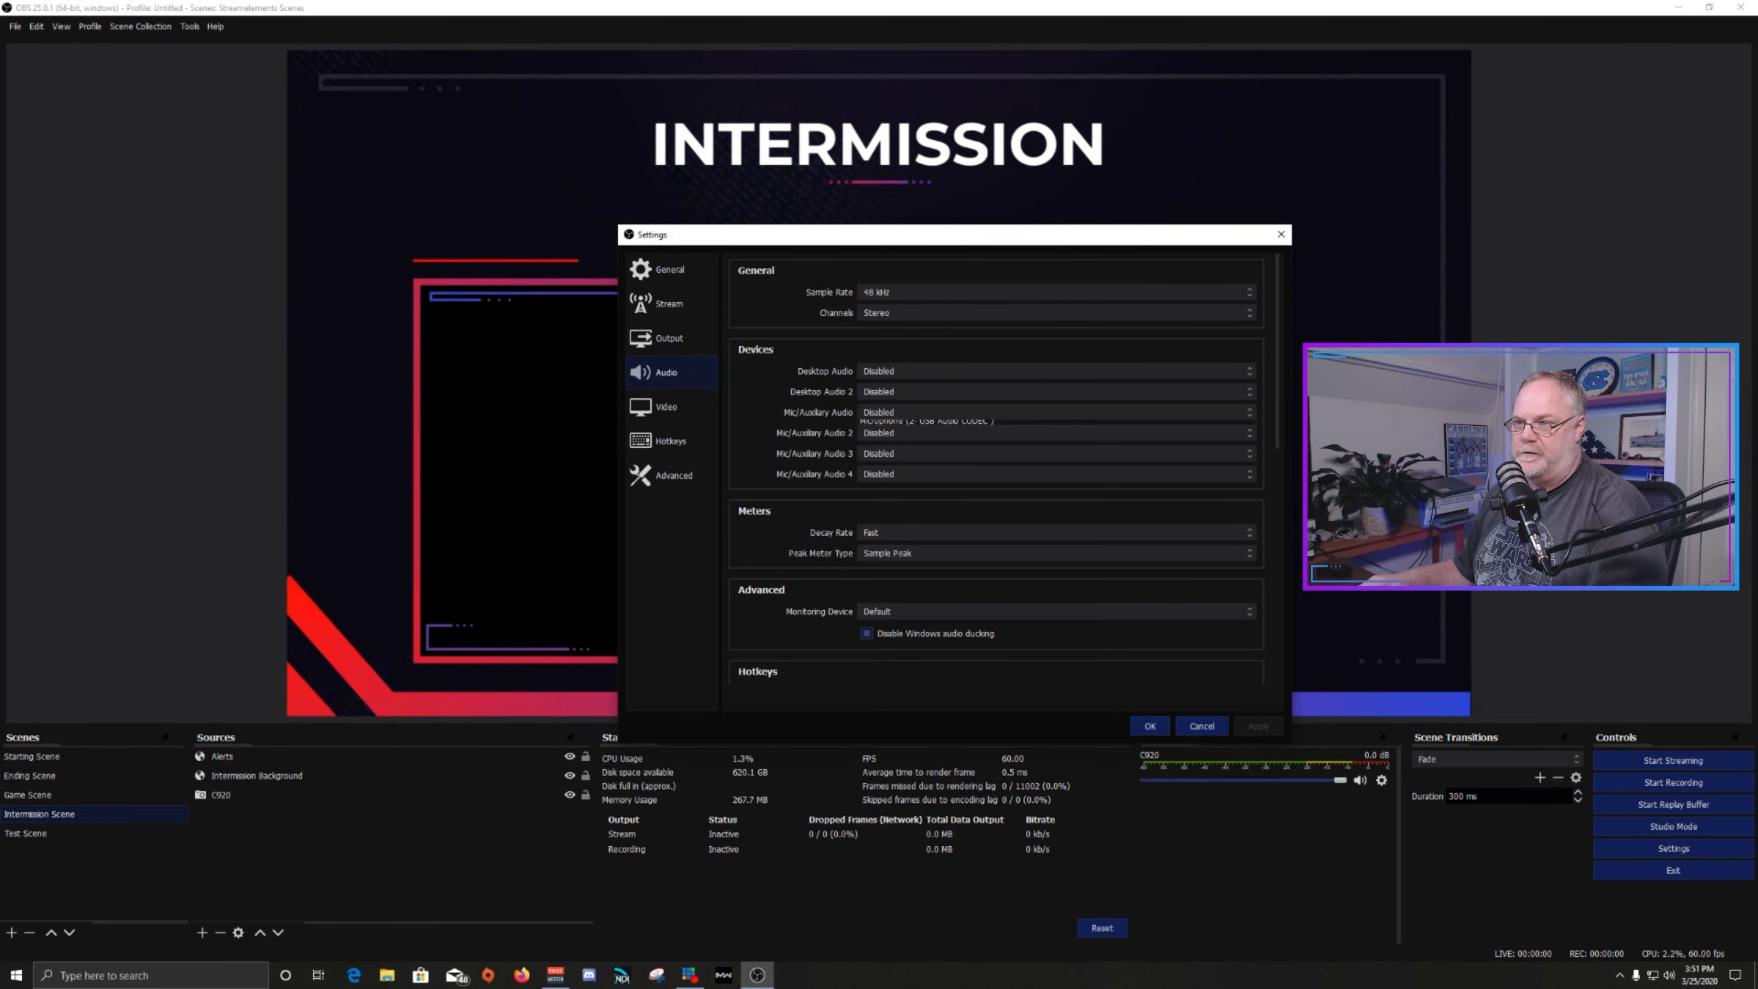
{"action": "left_click", "coordinate": [1056, 413]}
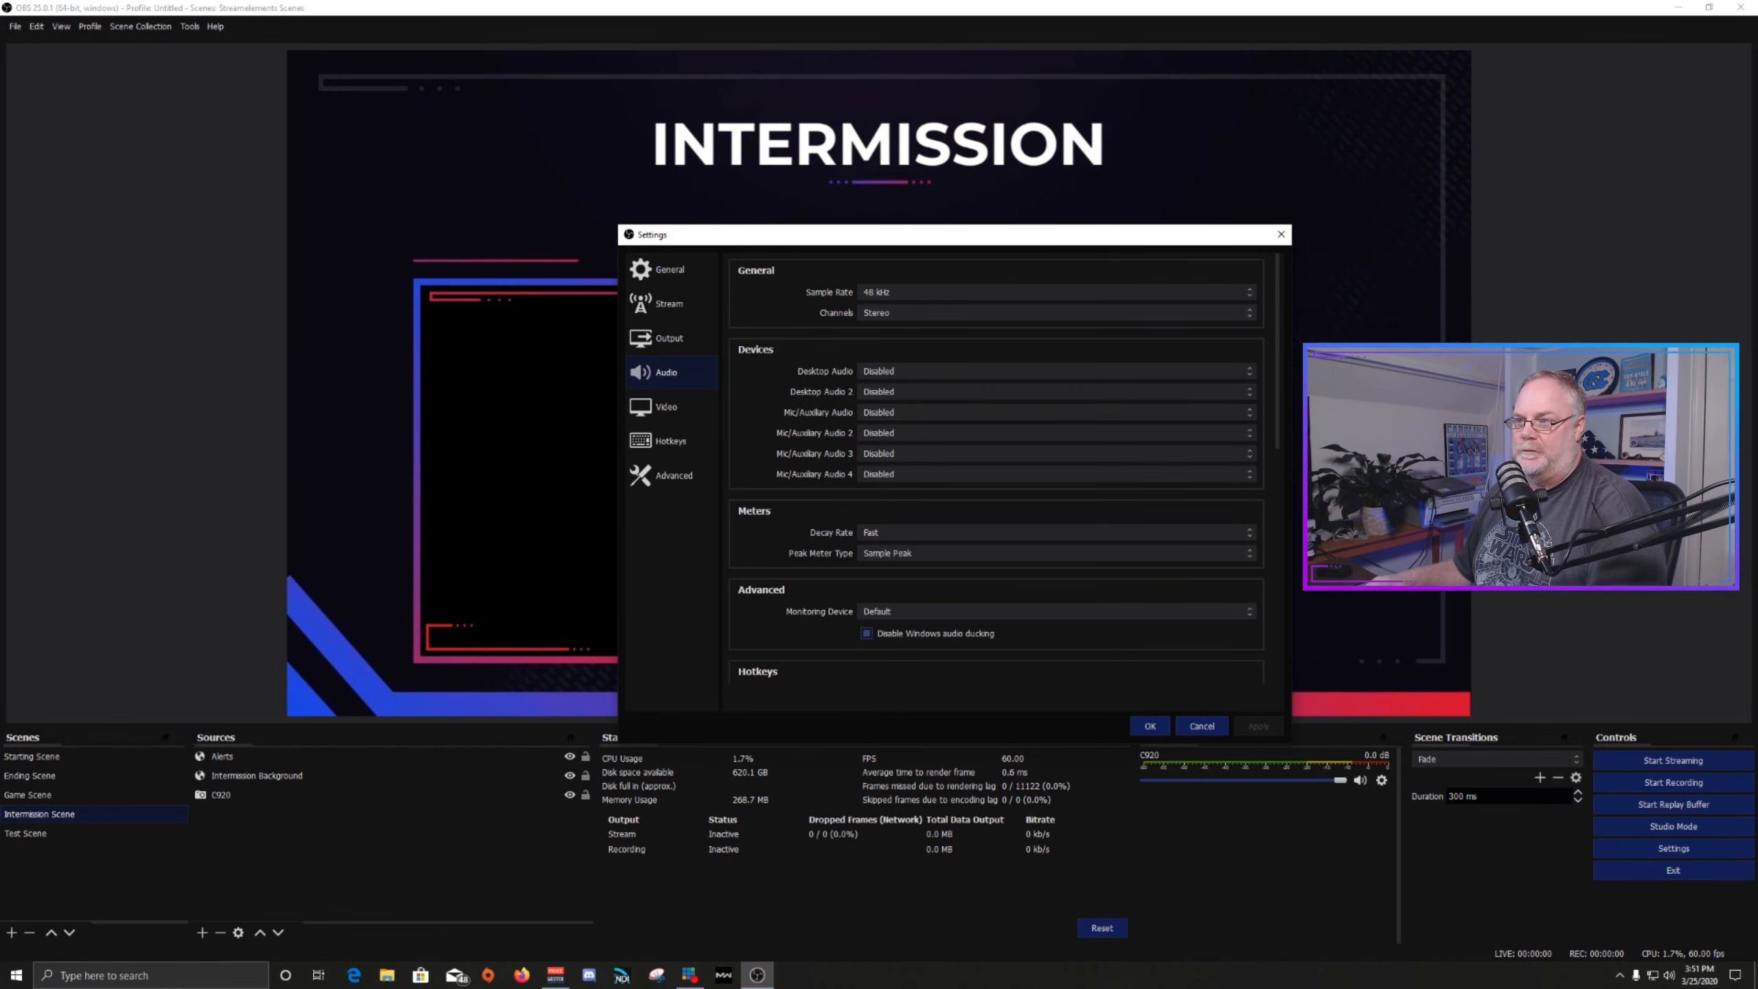
{"action": "left_click", "coordinate": [1056, 413]}
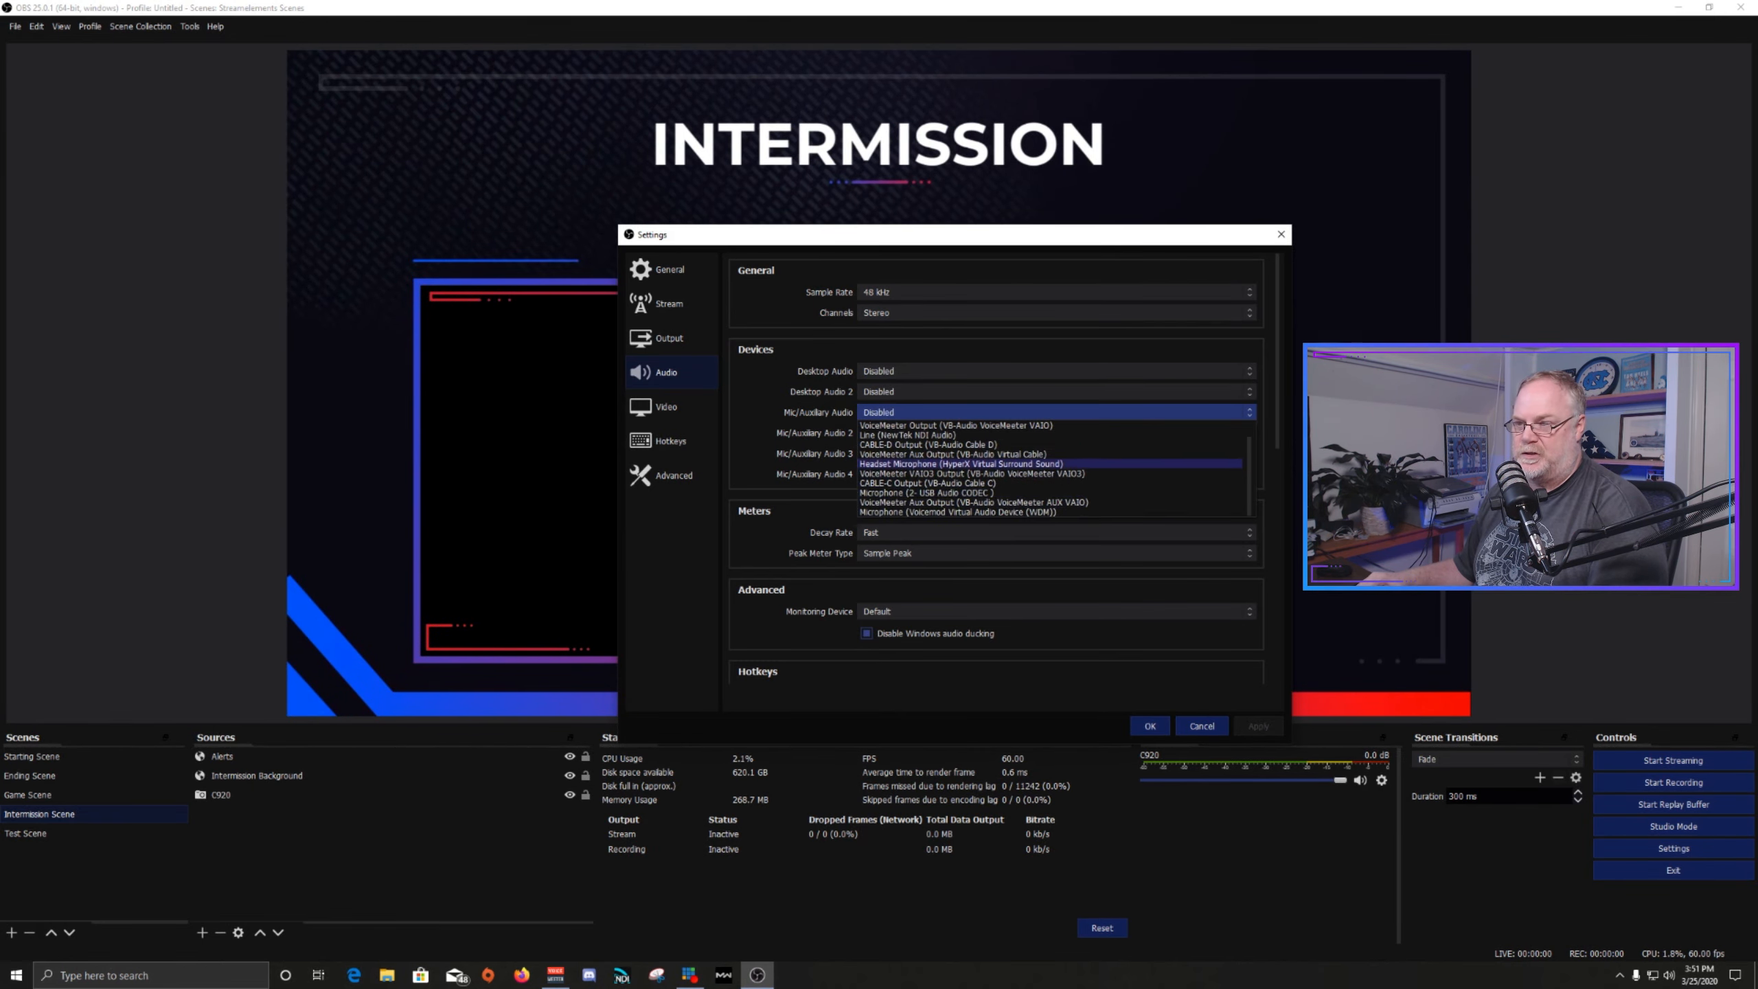
{"action": "key", "text": "Escape"}
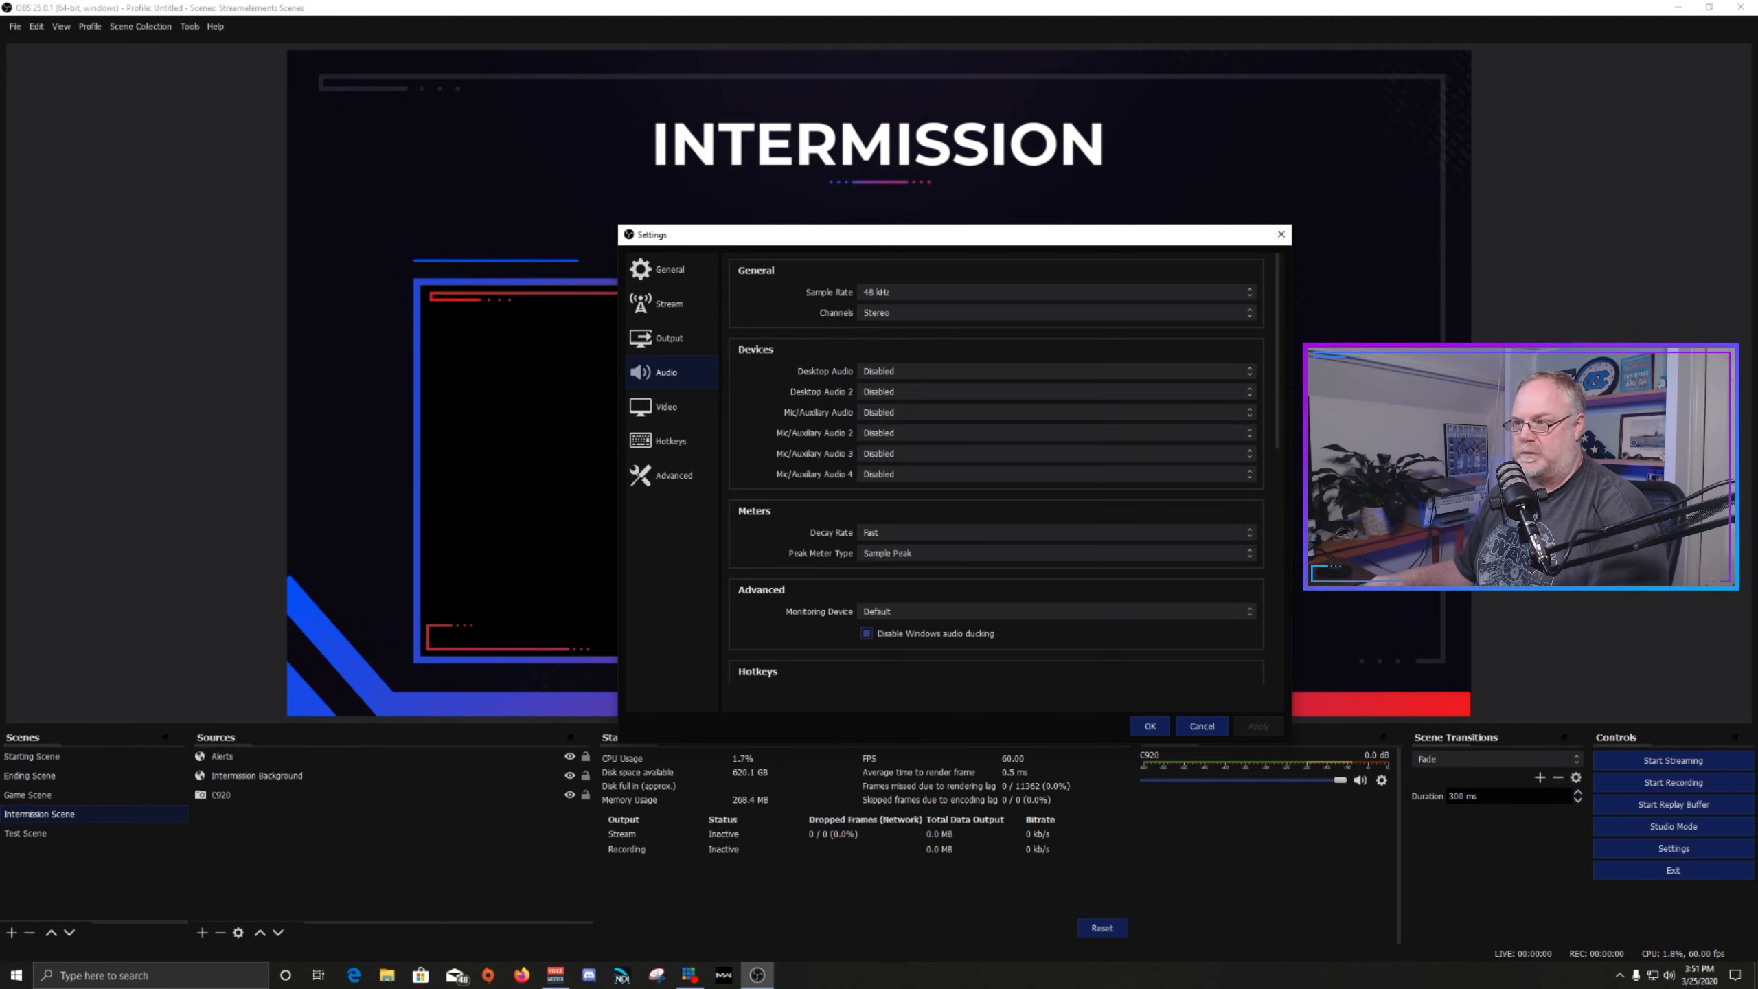
{"action": "scroll", "coordinate": [996, 471], "scroll_direction": "down", "scroll_amount": 5}
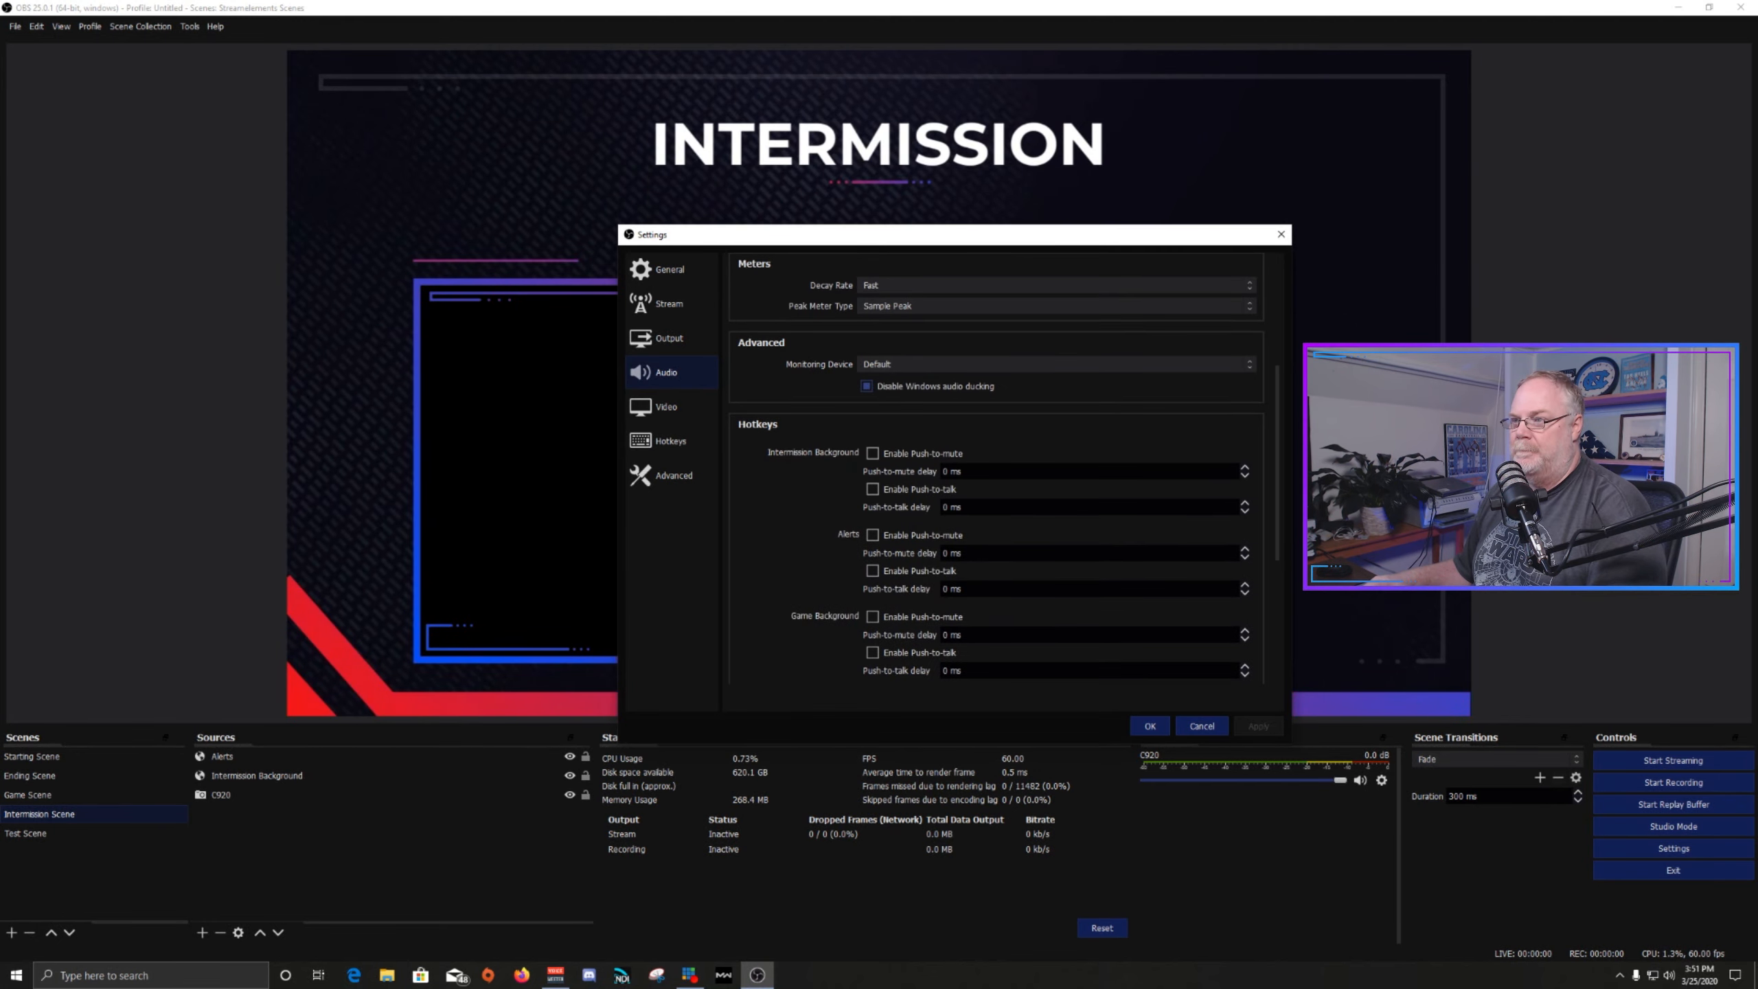
{"action": "scroll", "coordinate": [996, 472], "scroll_direction": "up", "scroll_amount": 4}
{"action": "scroll", "coordinate": [996, 471], "scroll_direction": "up", "scroll_amount": 2}
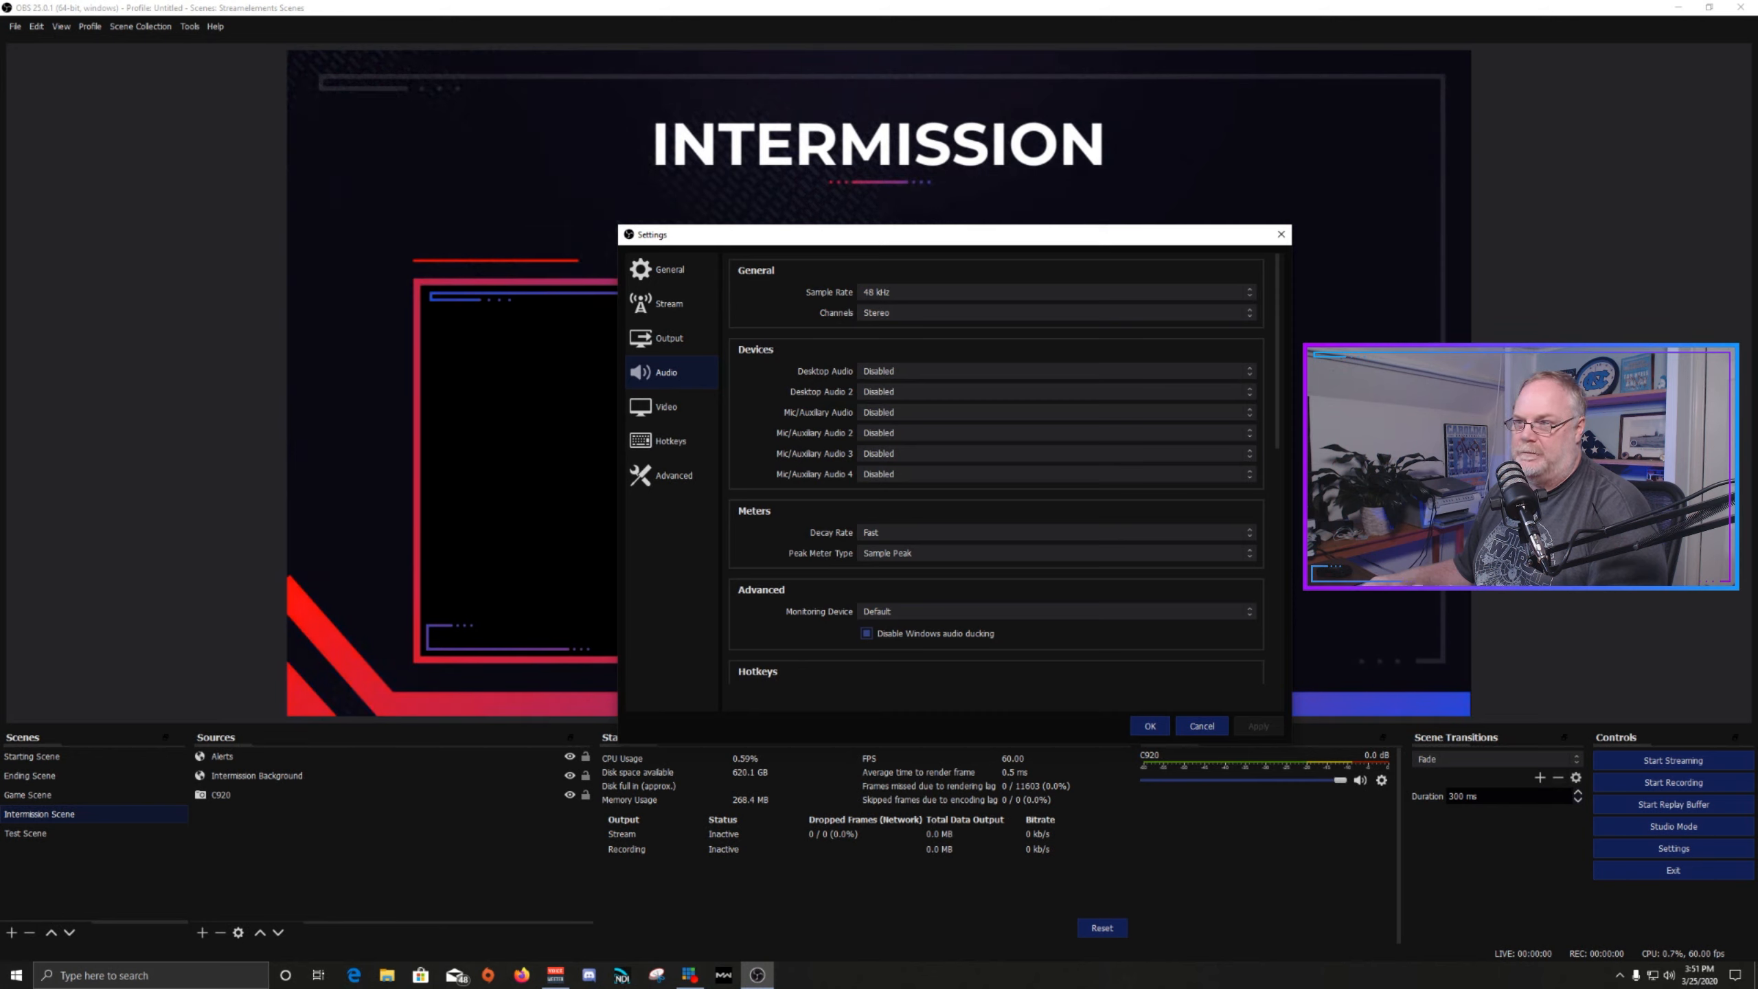
{"action": "scroll", "coordinate": [997, 471], "scroll_direction": "down", "scroll_amount": 2}
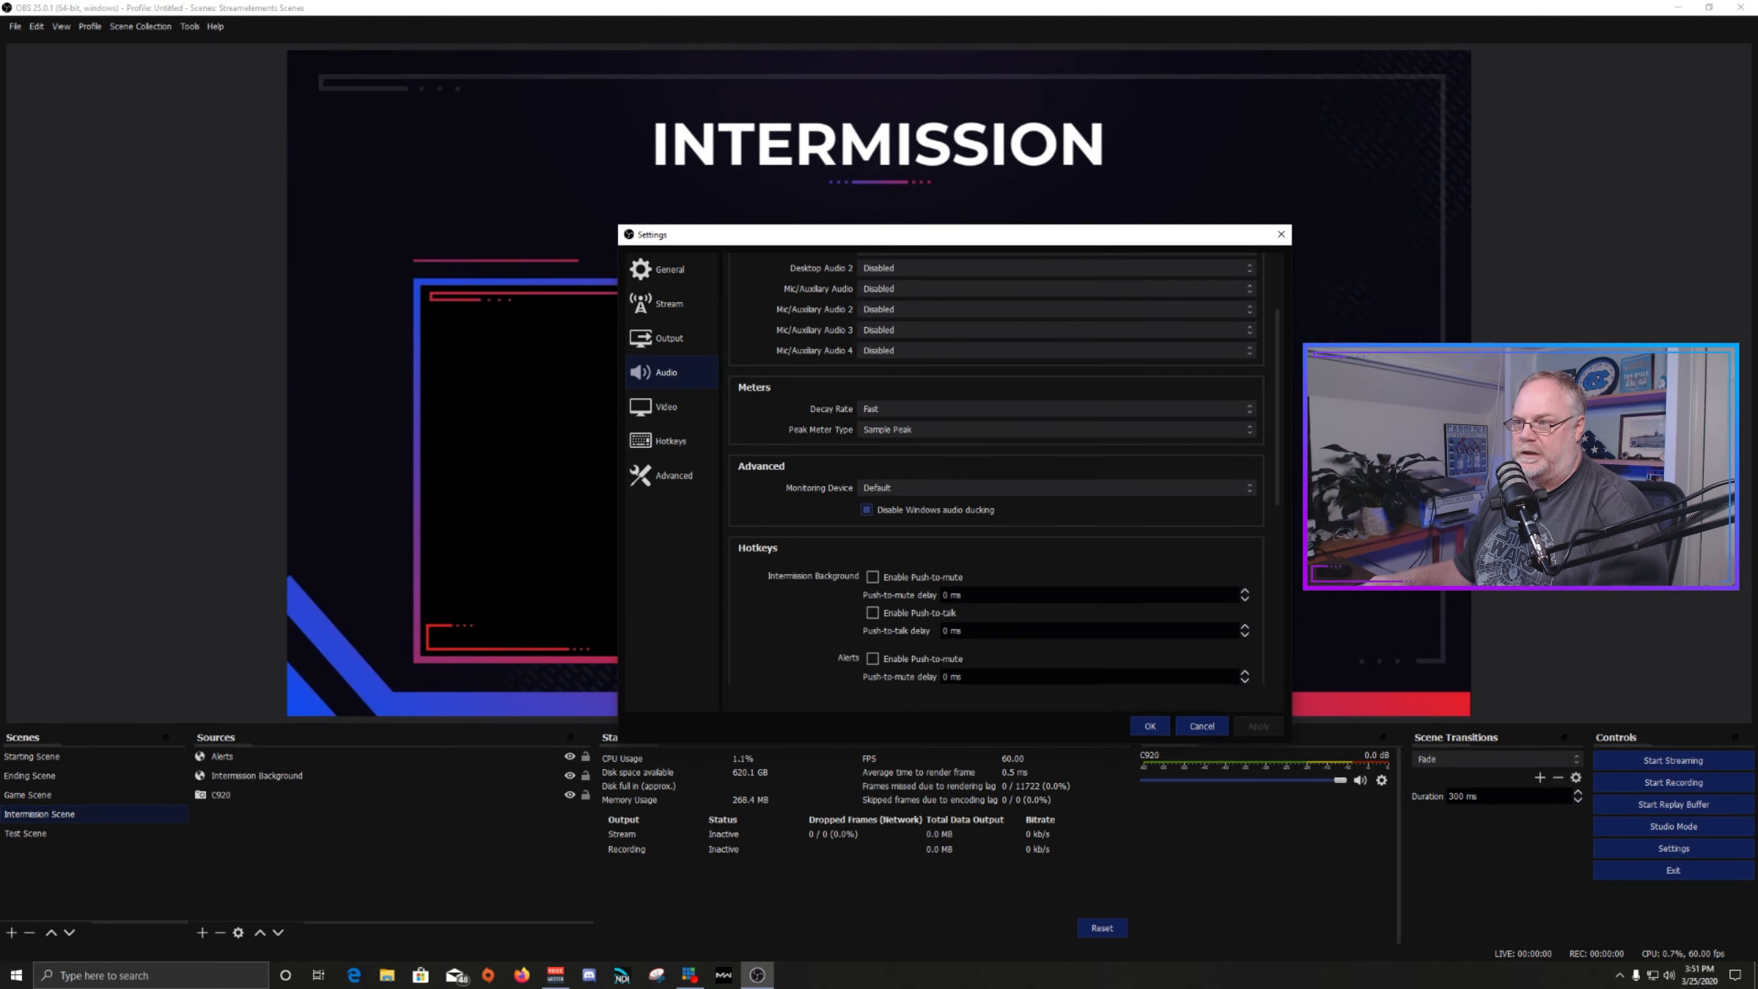
{"action": "scroll", "coordinate": [996, 471], "scroll_direction": "up", "scroll_amount": 2}
Select an audio bitrate of 160 for output Track 1, apply the change and close the settings.
{"action": "left_click", "coordinate": [663, 338]}
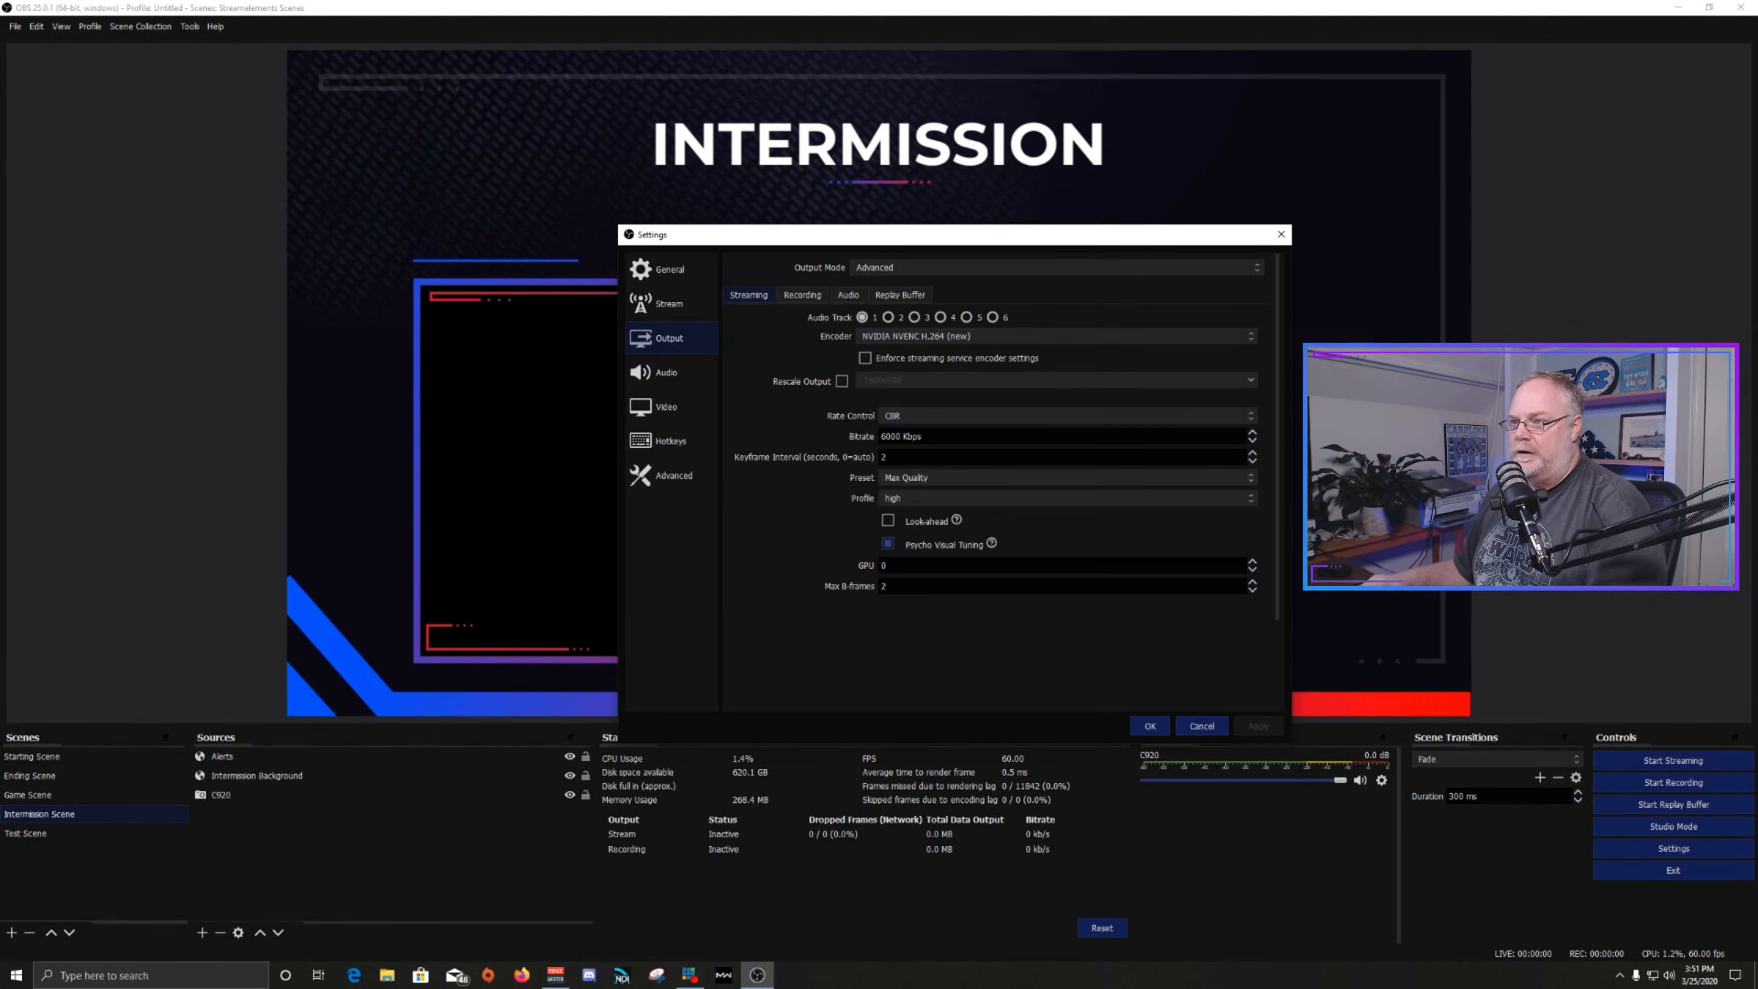
{"action": "left_click", "coordinate": [848, 295]}
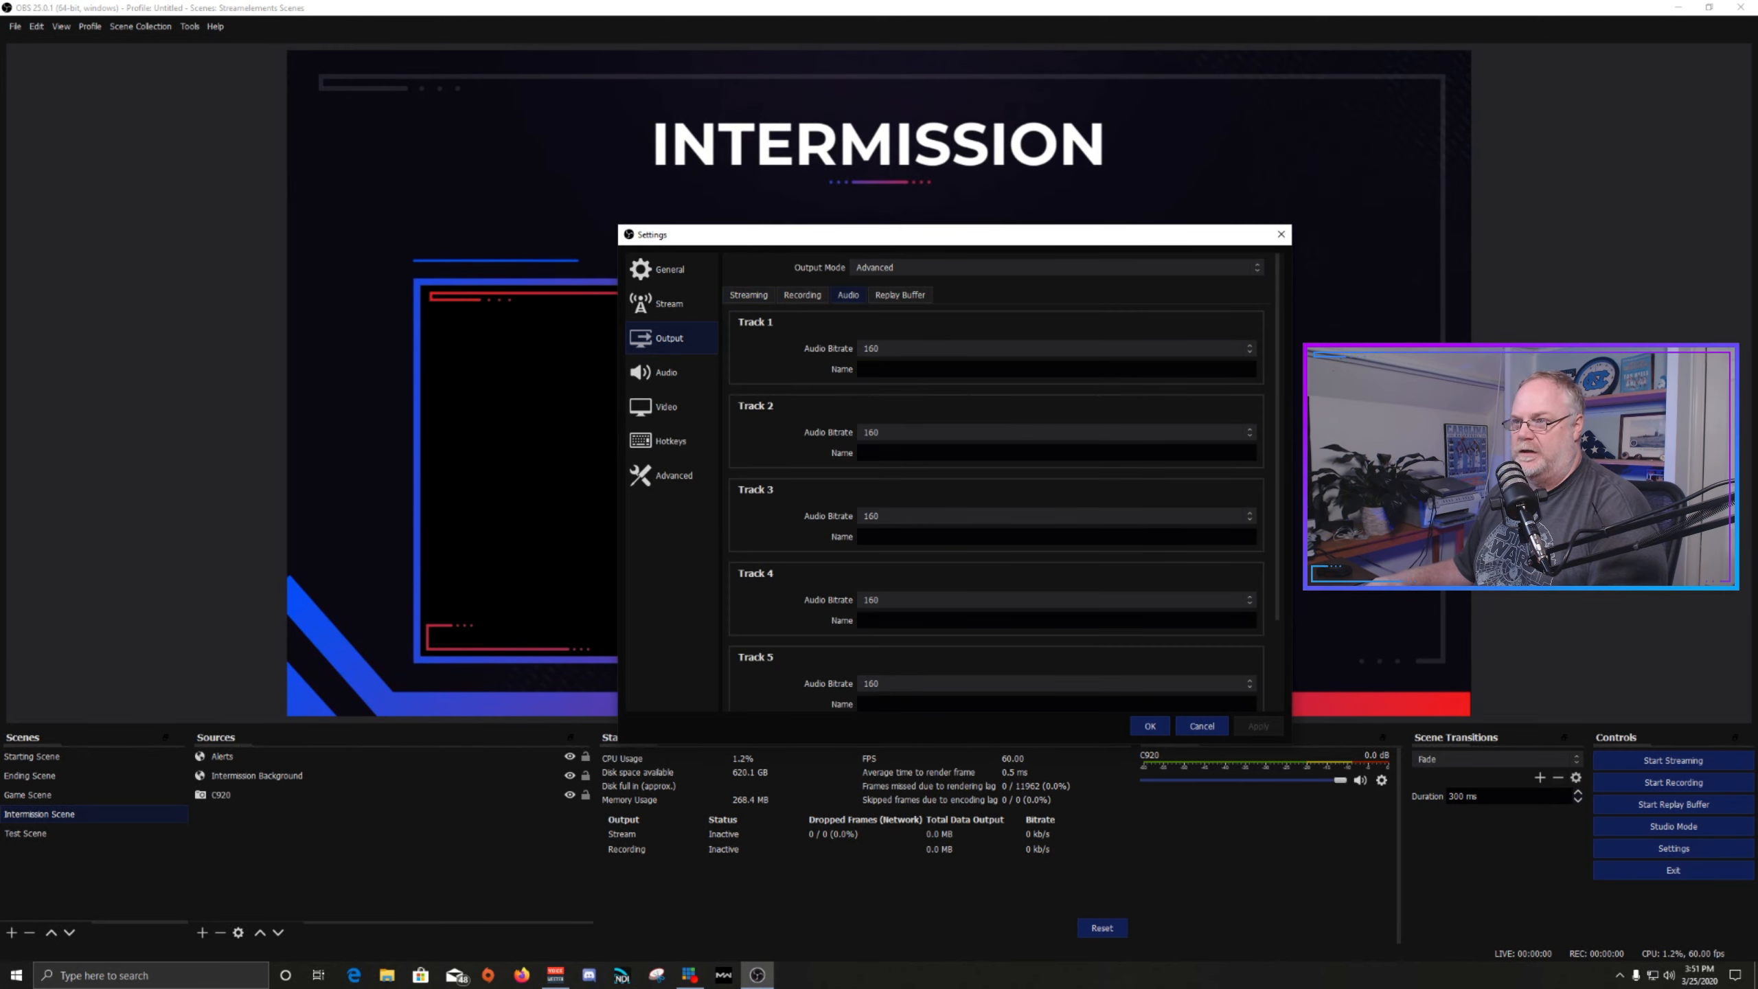
{"action": "left_click", "coordinate": [1054, 348]}
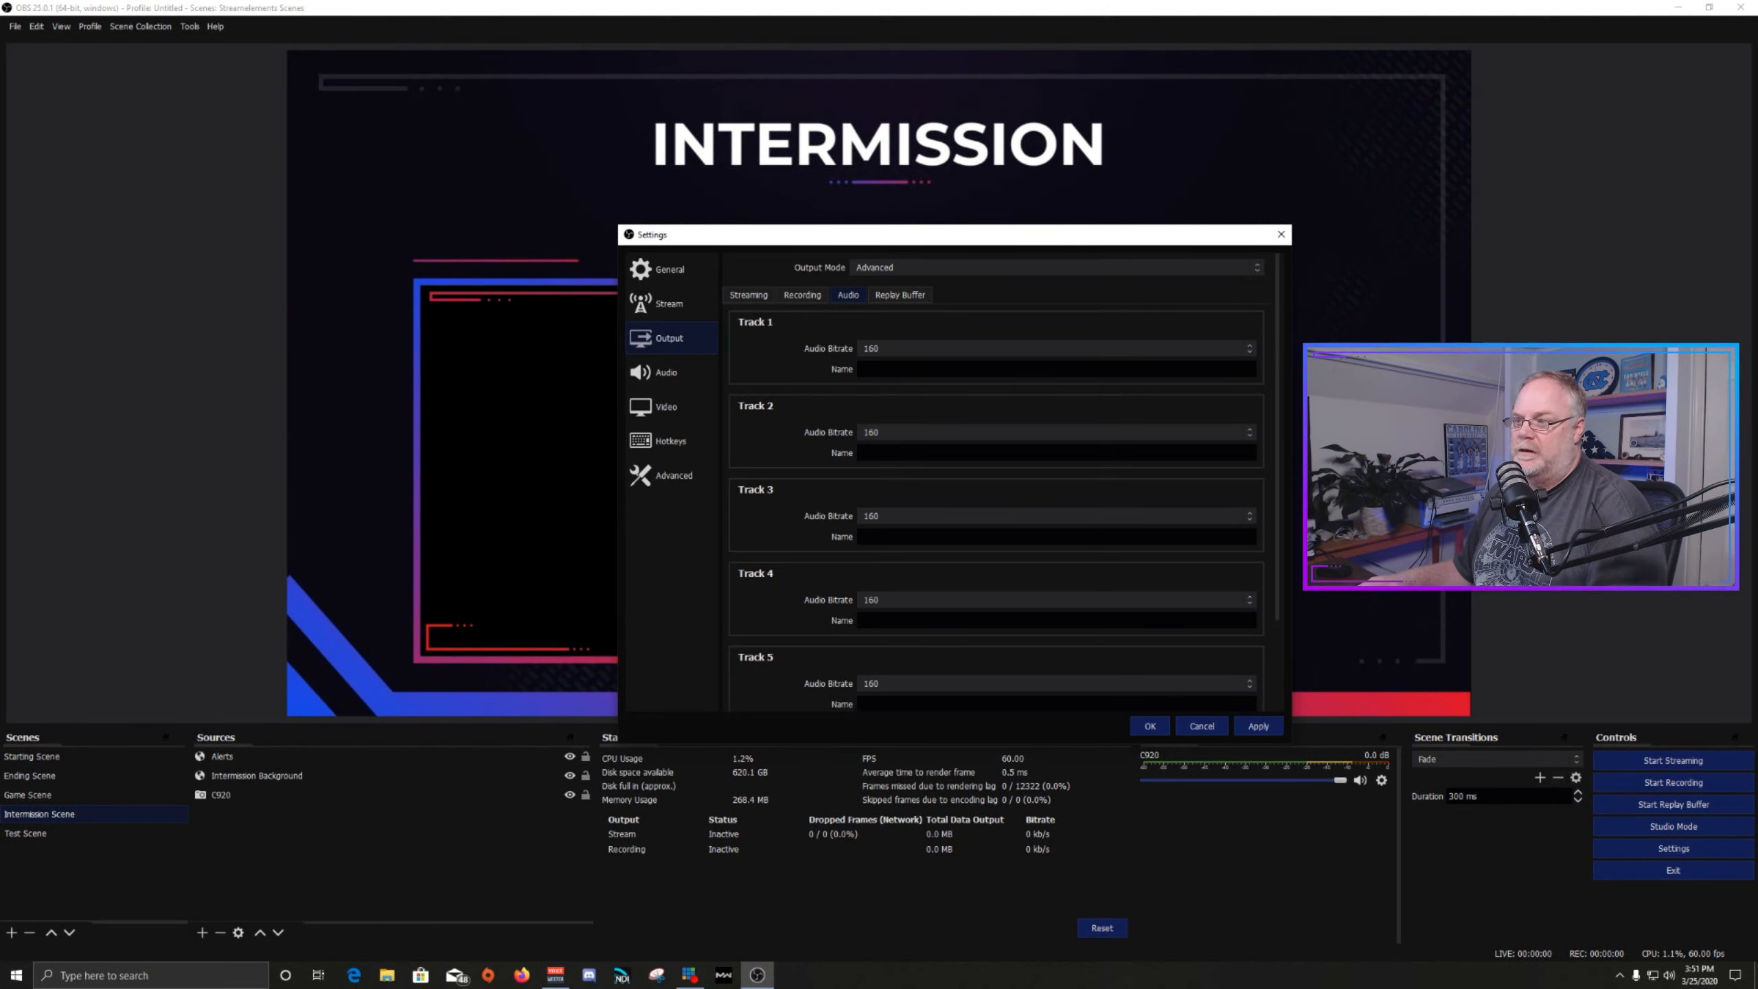
{"action": "left_click", "coordinate": [1259, 726]}
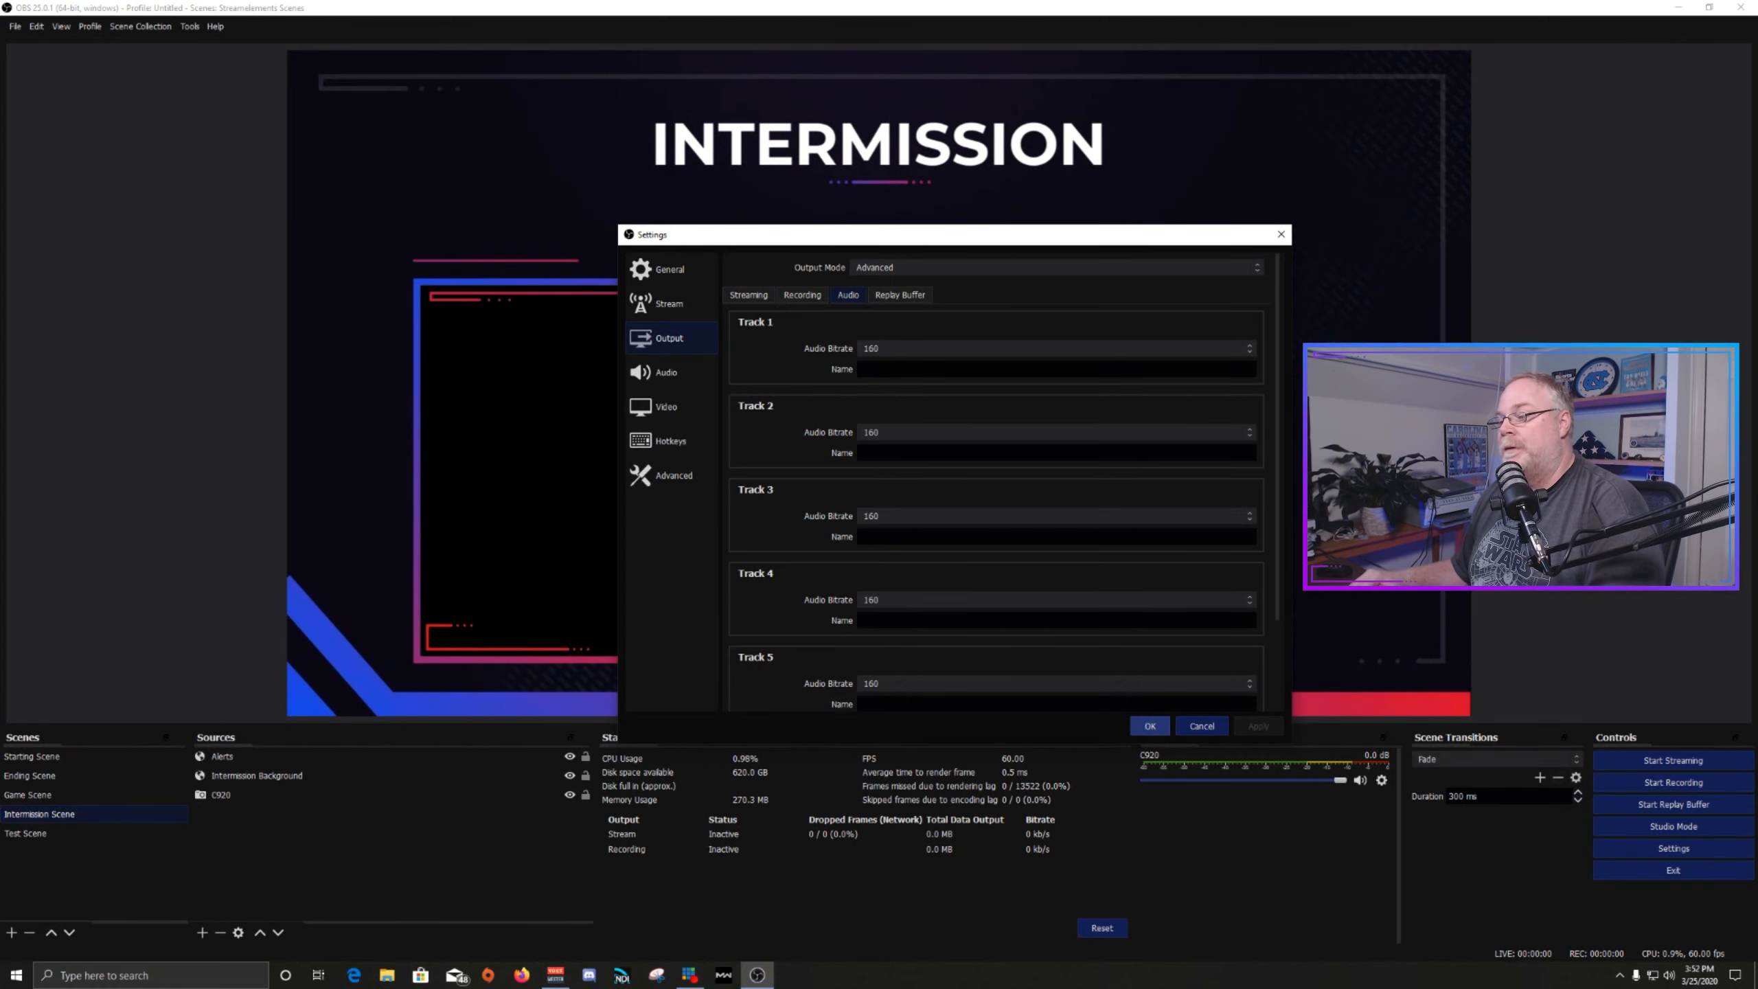
{"action": "left_click", "coordinate": [1149, 726]}
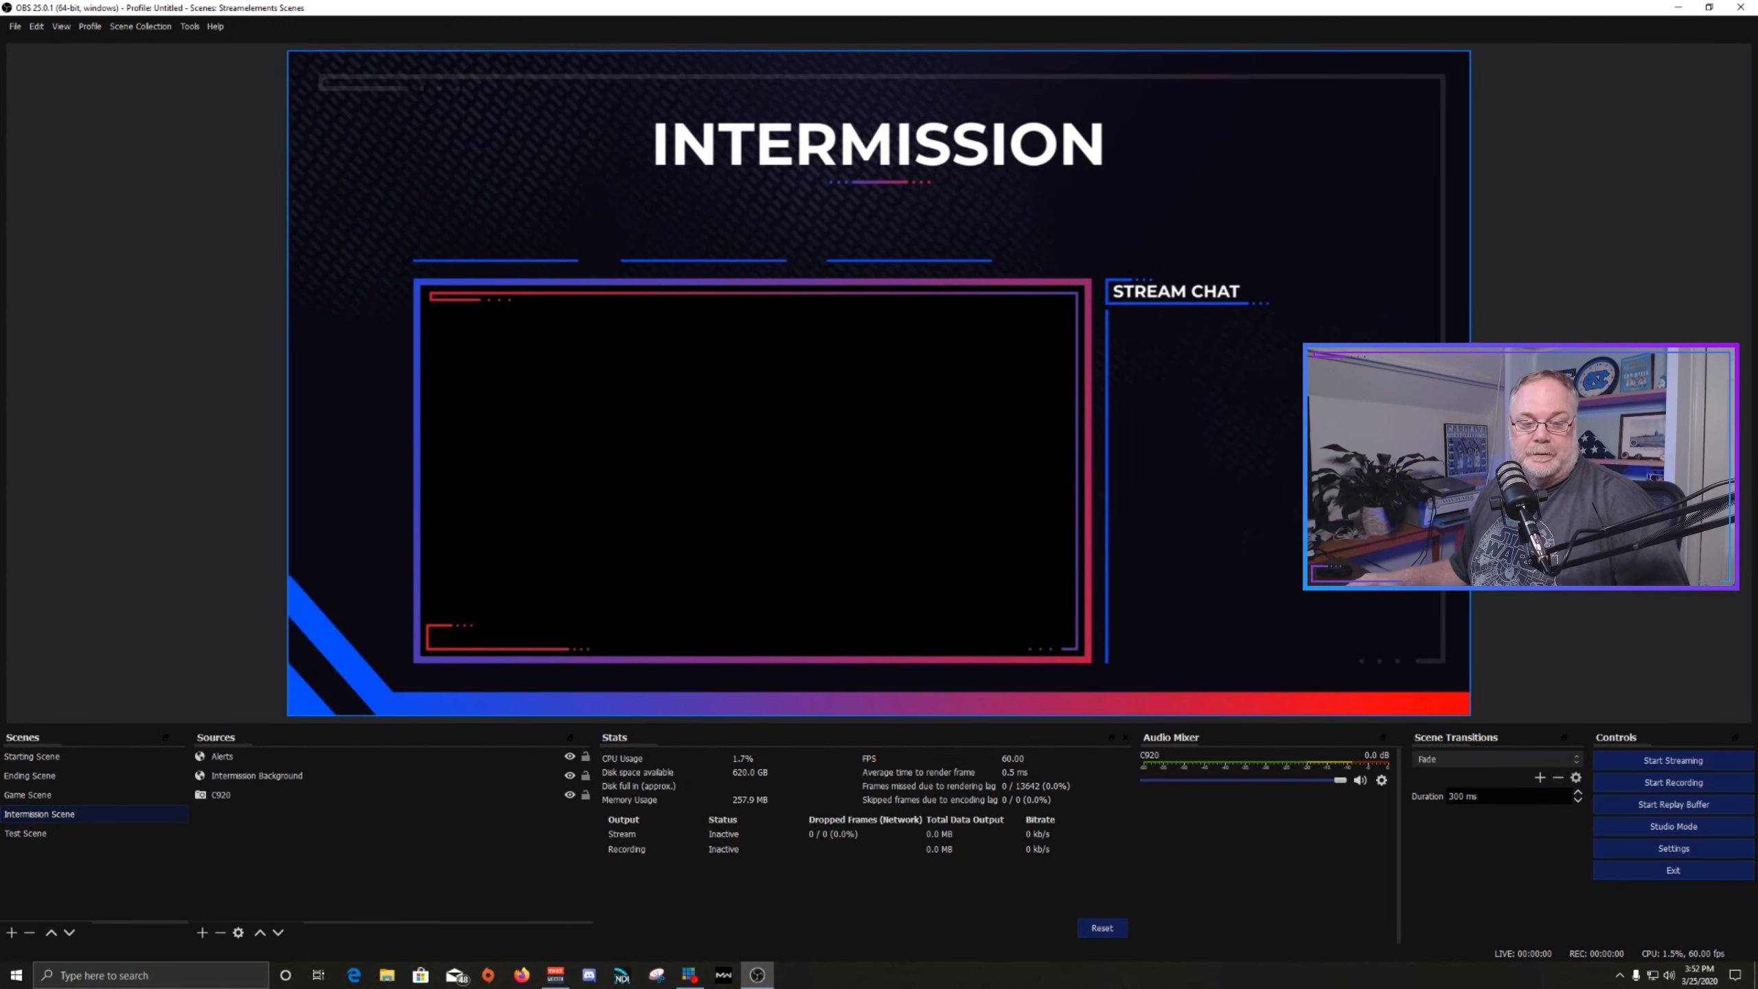